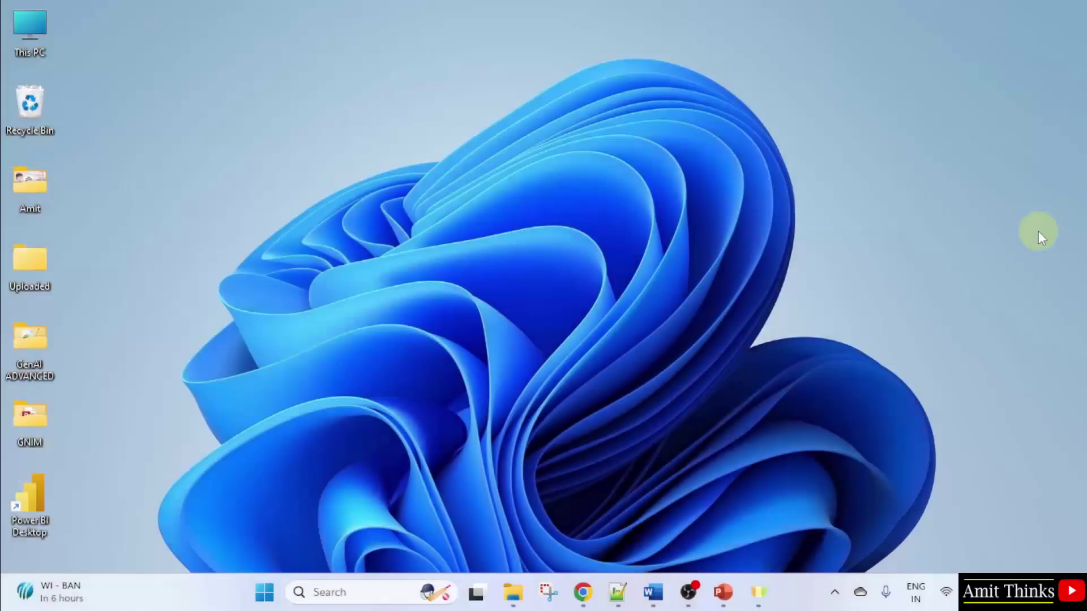
Launch Power BI Desktop from a Start menu search for 'power'
{"action": "left_click", "coordinate": [270, 595]}
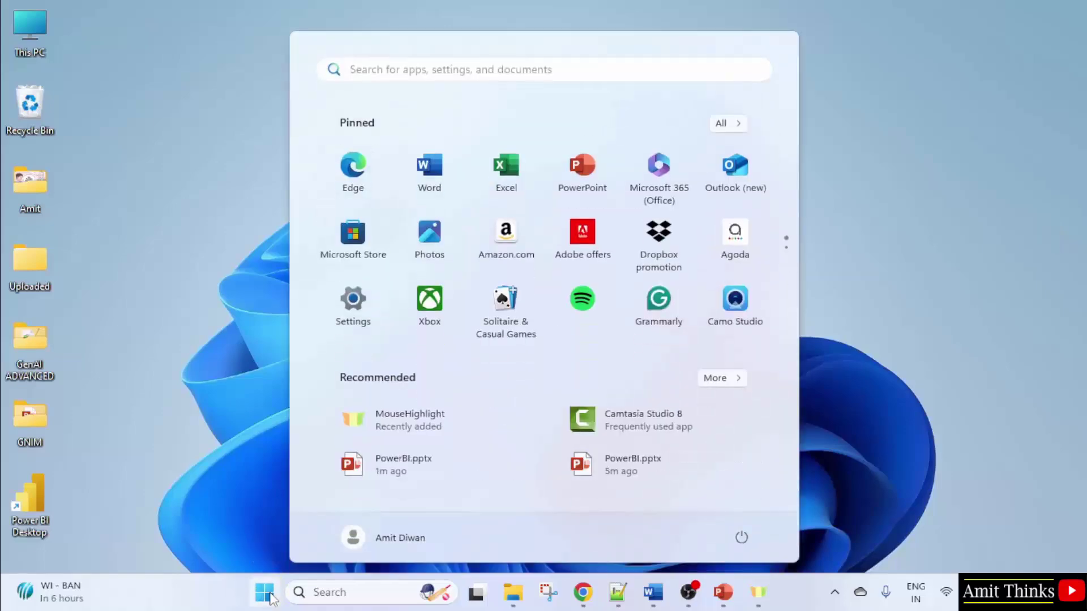
{"action": "type", "text": "power"}
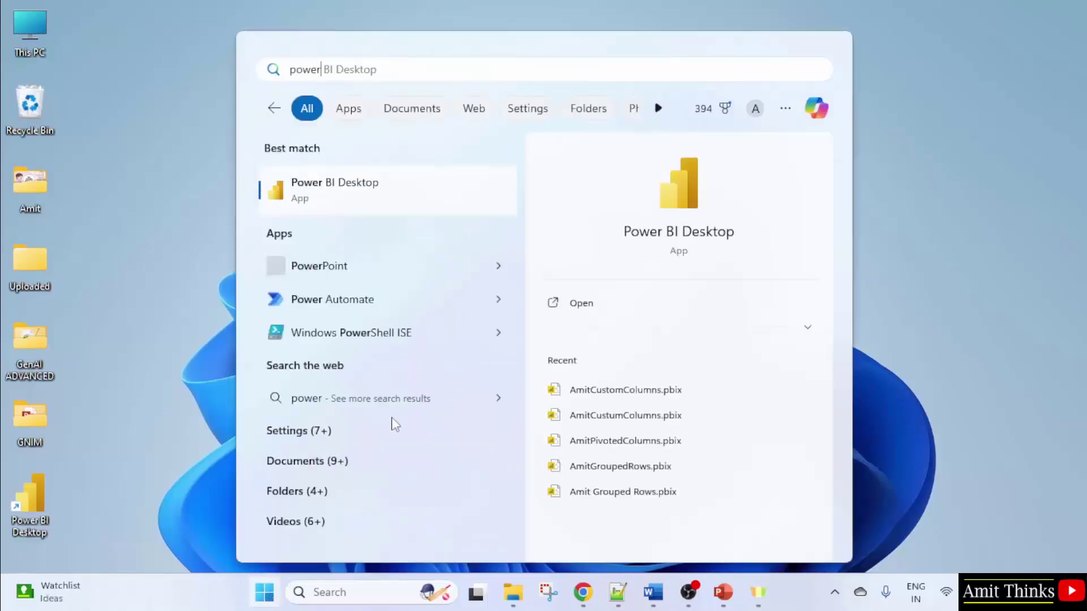
{"action": "left_click", "coordinate": [654, 309]}
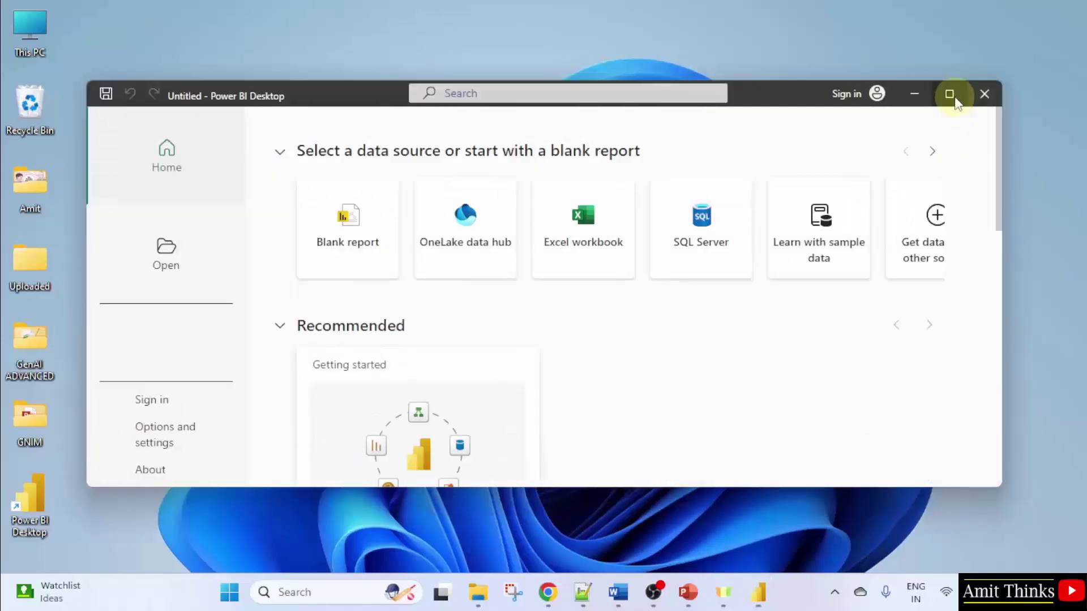
Maximize Power BI Desktop and open the most recent report, Amit_PowerBI
{"action": "left_click", "coordinate": [949, 94]}
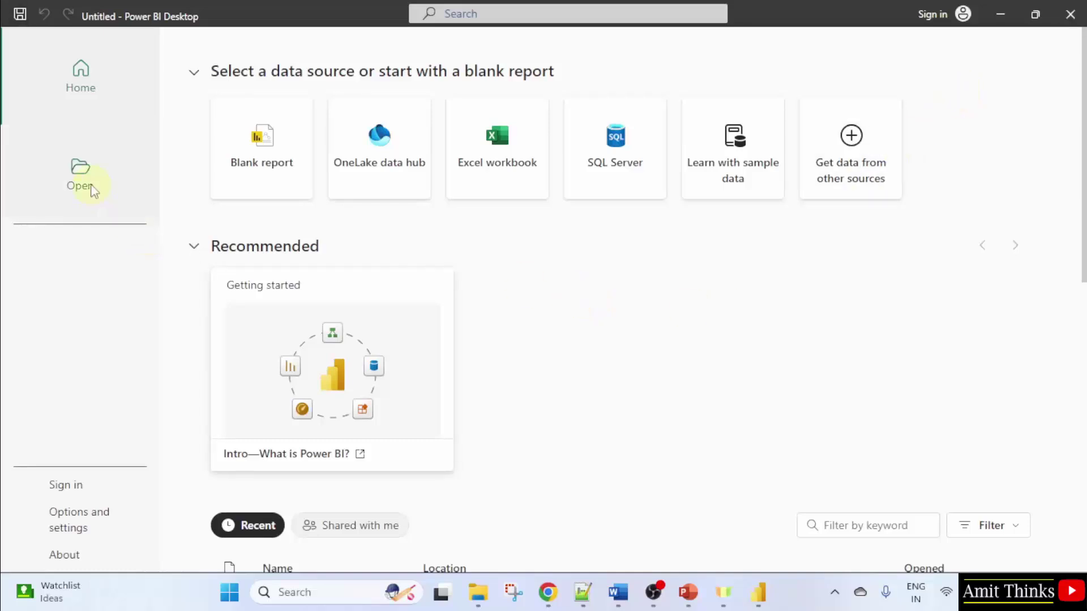
{"action": "scroll", "coordinate": [587, 305], "scroll_direction": "down", "scroll_amount": 7}
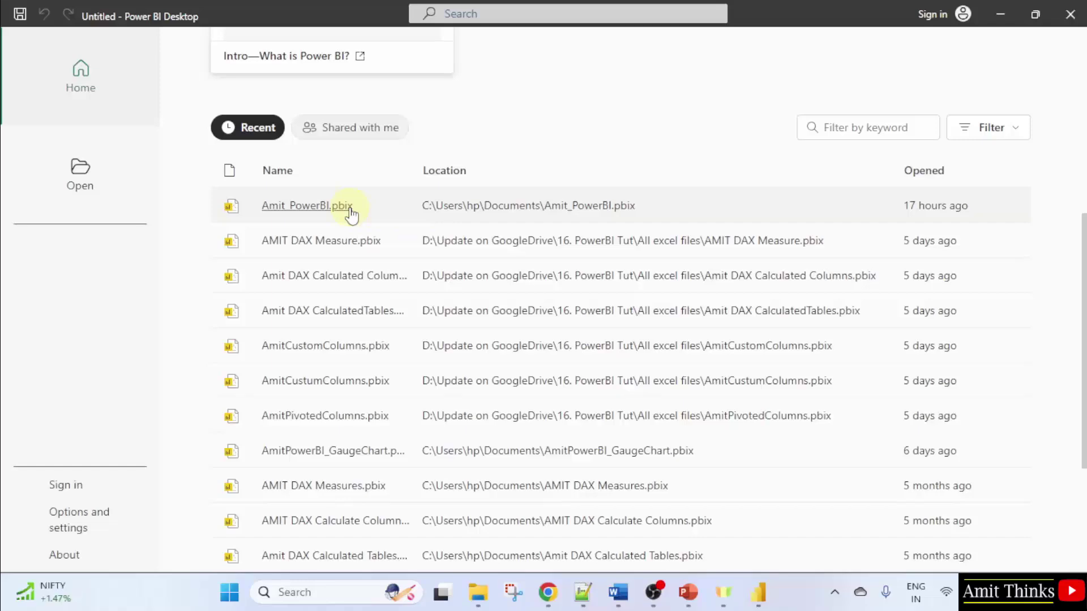
{"action": "left_click", "coordinate": [349, 207]}
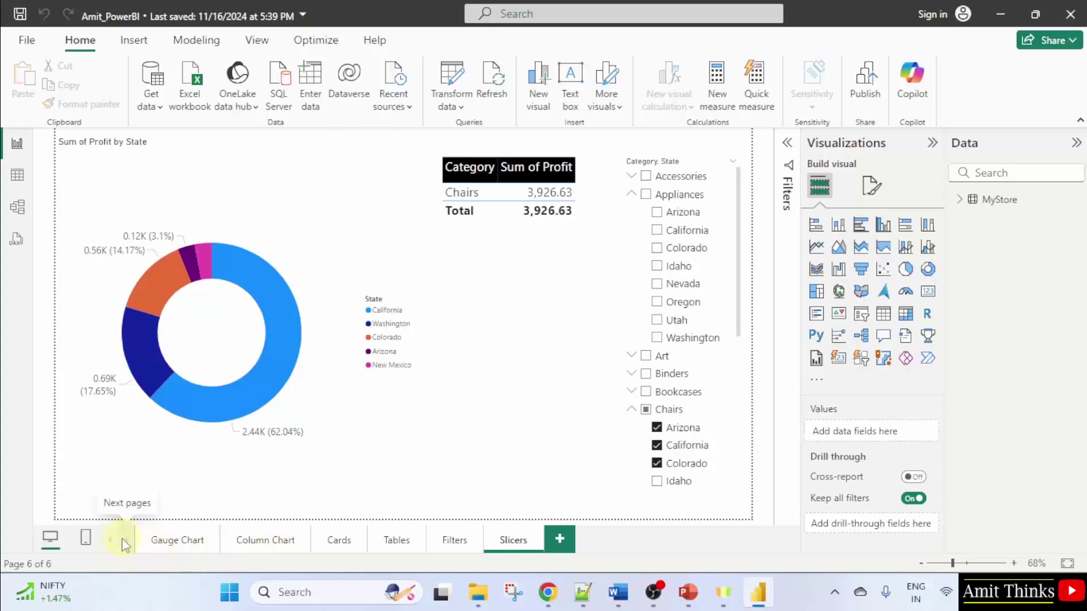
Browse the Gauge Chart, Column Chart and Slicers report pages
{"action": "left_click", "coordinate": [197, 548]}
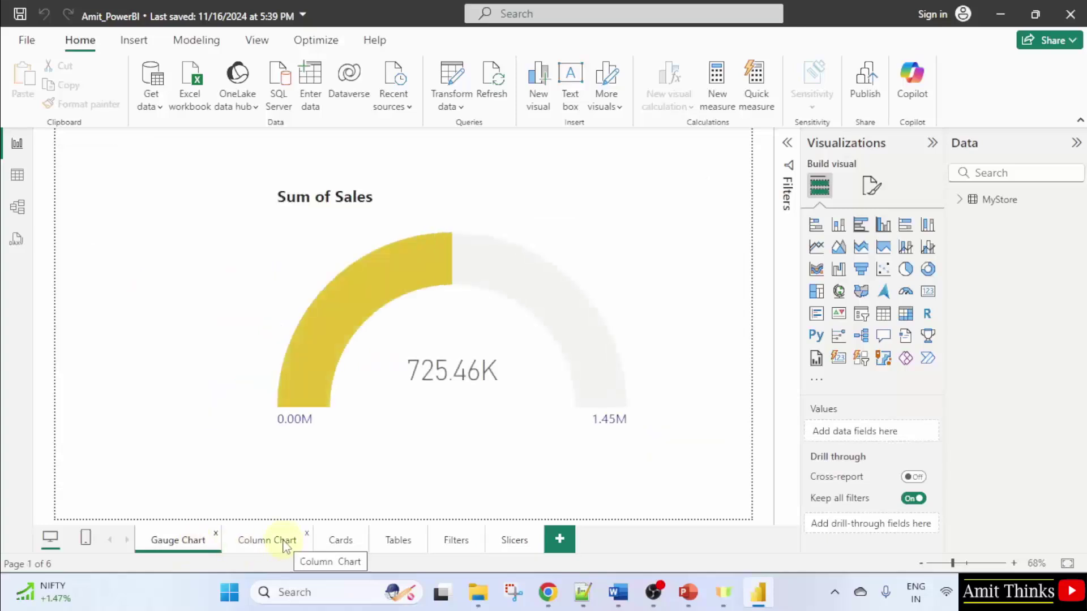
{"action": "left_click", "coordinate": [284, 544]}
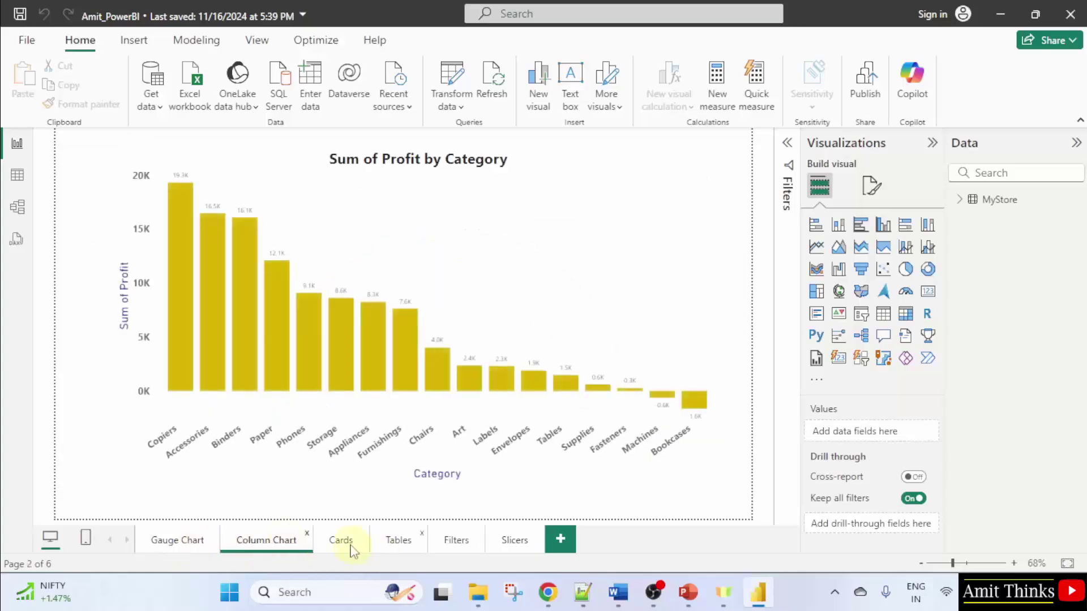
{"action": "left_click", "coordinate": [500, 551]}
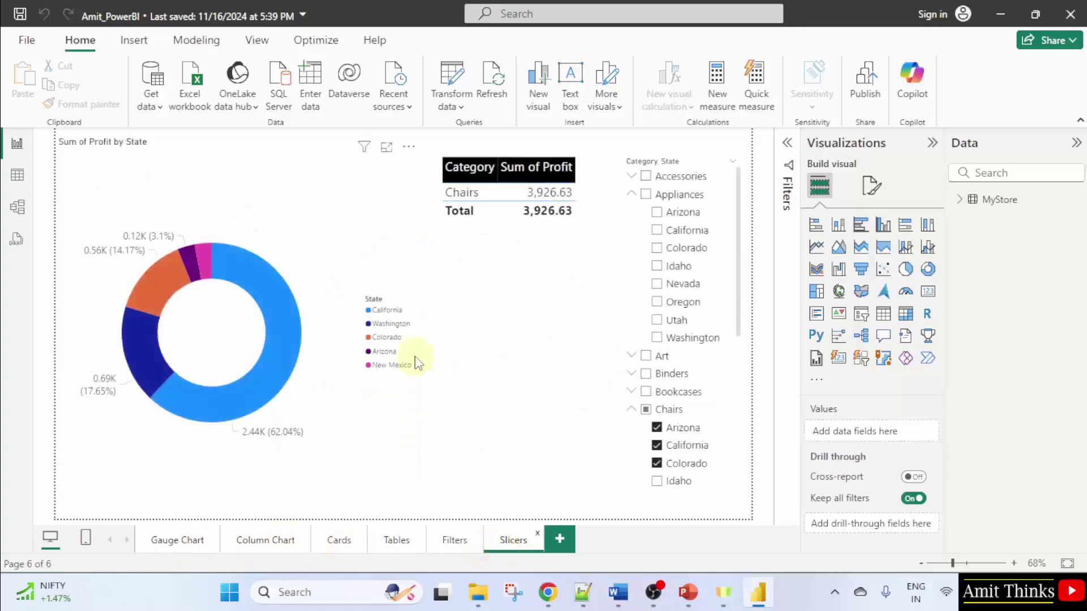
Select the profit table and collapse Appliances and Chairs in the Category-State slicer
{"action": "left_click", "coordinate": [586, 204]}
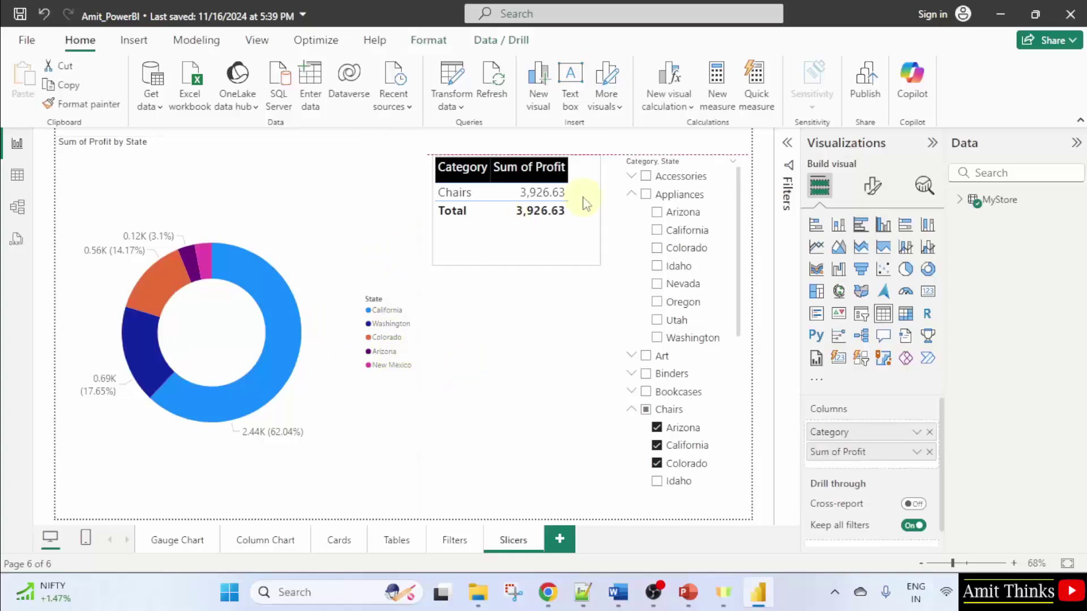
{"action": "left_click", "coordinate": [631, 194]}
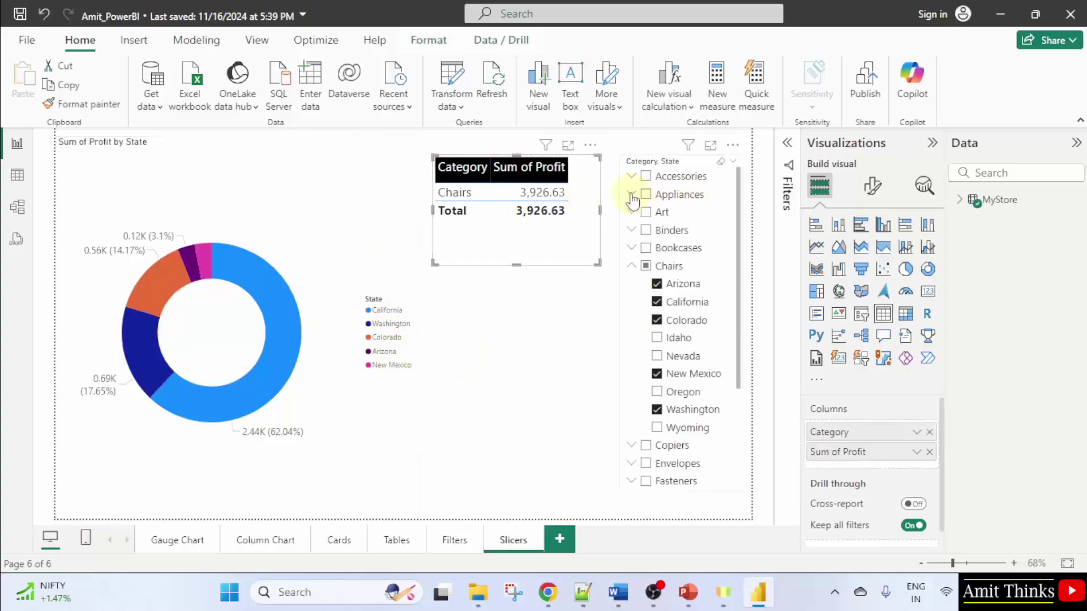
{"action": "left_click", "coordinate": [631, 267]}
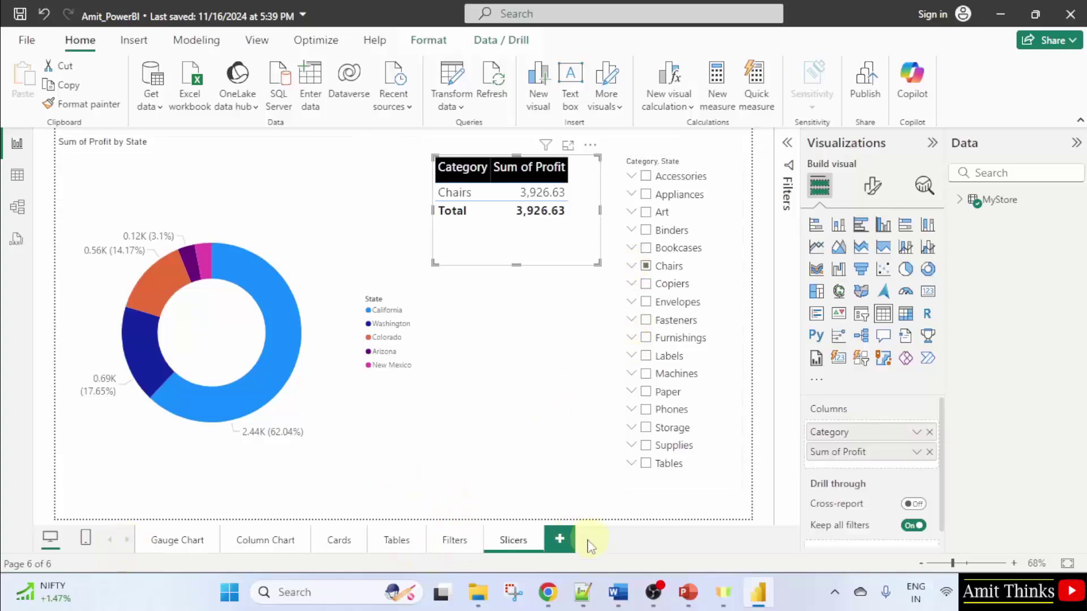
Add a new blank report page and rename it Summary
{"action": "left_click", "coordinate": [560, 540]}
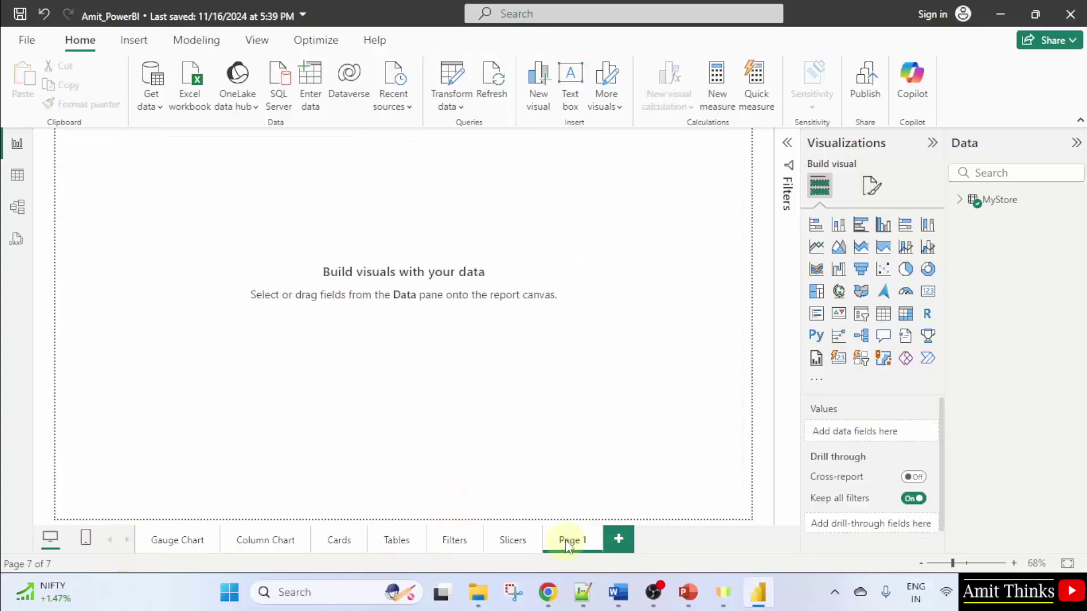
{"action": "double_click", "coordinate": [571, 539]}
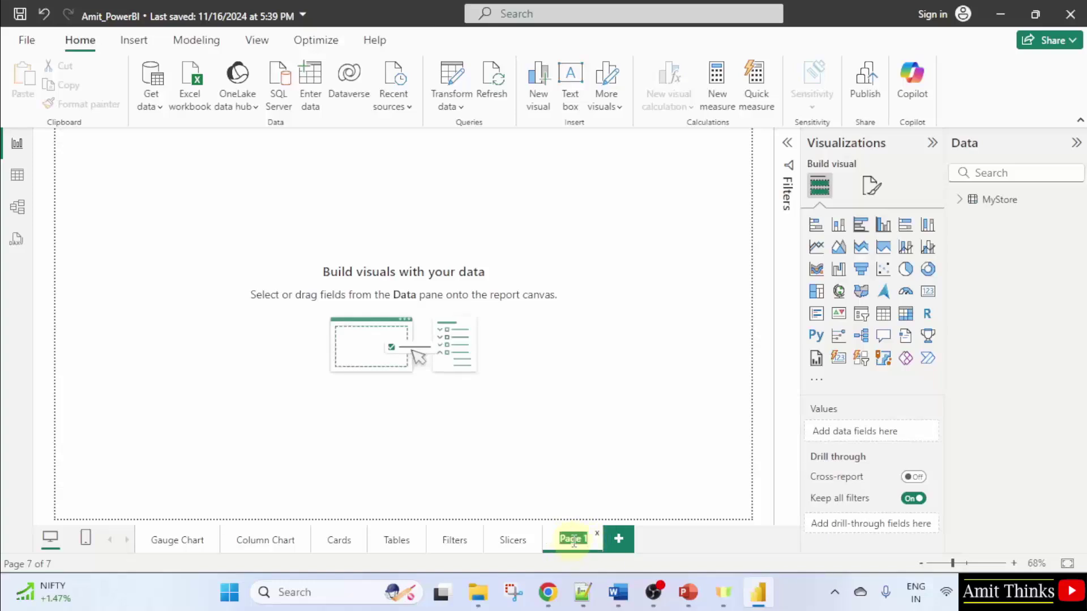
{"action": "type", "text": "Summary"}
{"action": "key", "text": "Return"}
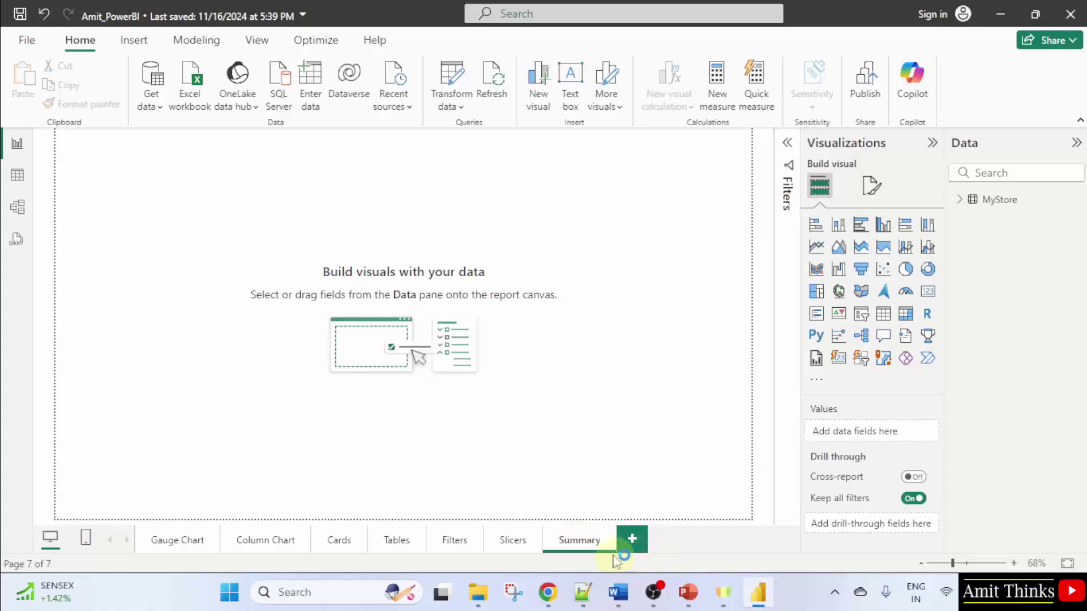
Move the Summary page to the front, ahead of Gauge Chart
{"action": "left_click_drag", "start_coordinate": [589, 543], "coordinate": [173, 546]}
{"action": "double_click", "coordinate": [172, 544]}
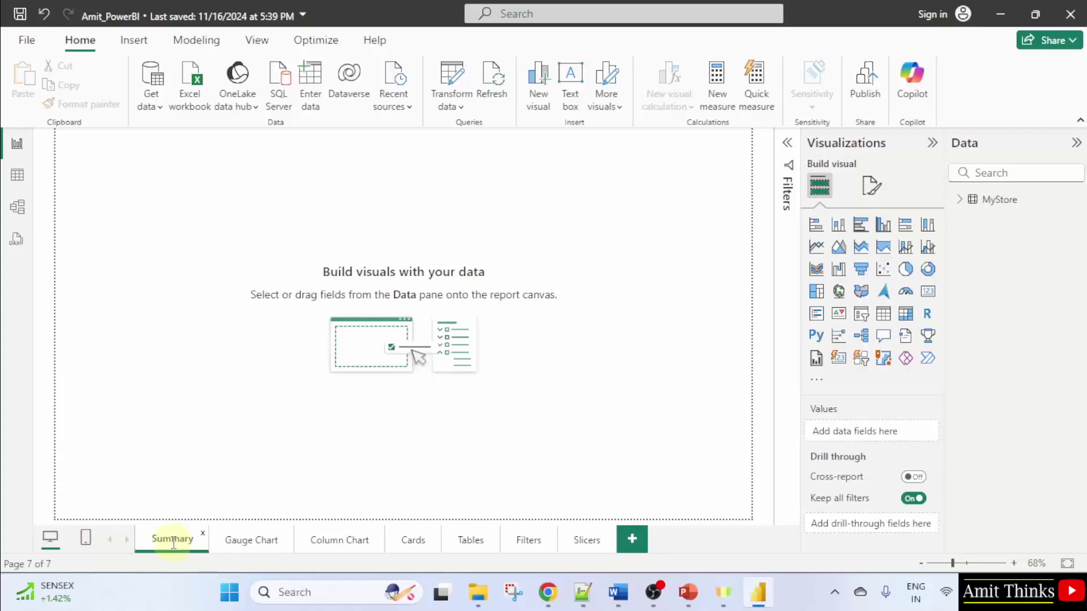
{"action": "left_click", "coordinate": [633, 211]}
Give the Summary canvas a light blue background at 0% transparency
{"action": "left_click", "coordinate": [878, 194]}
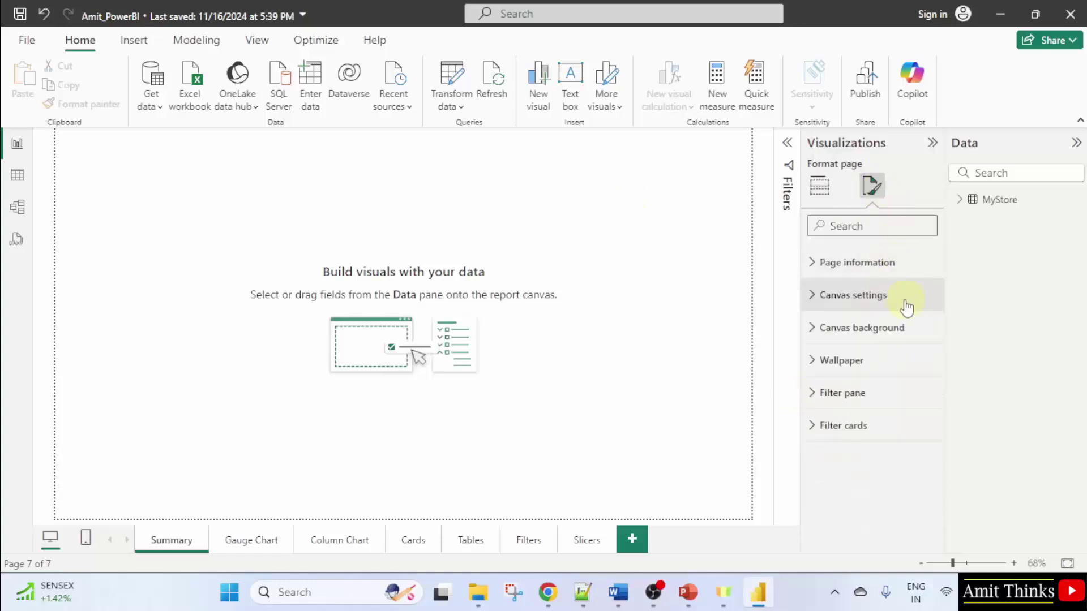
{"action": "left_click", "coordinate": [892, 265]}
{"action": "left_click", "coordinate": [888, 316]}
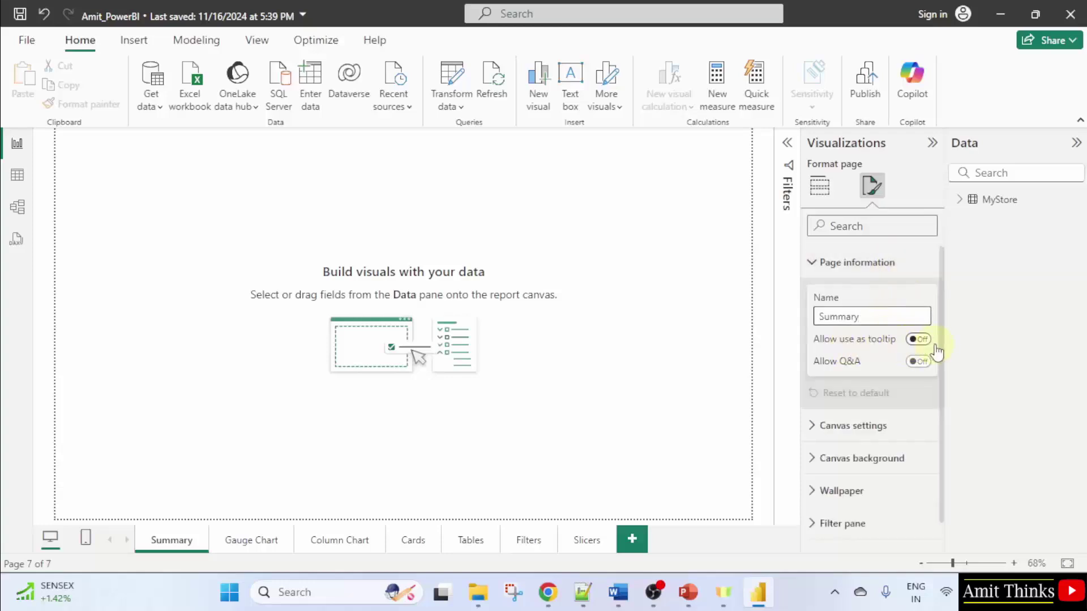
{"action": "left_click", "coordinate": [886, 428]}
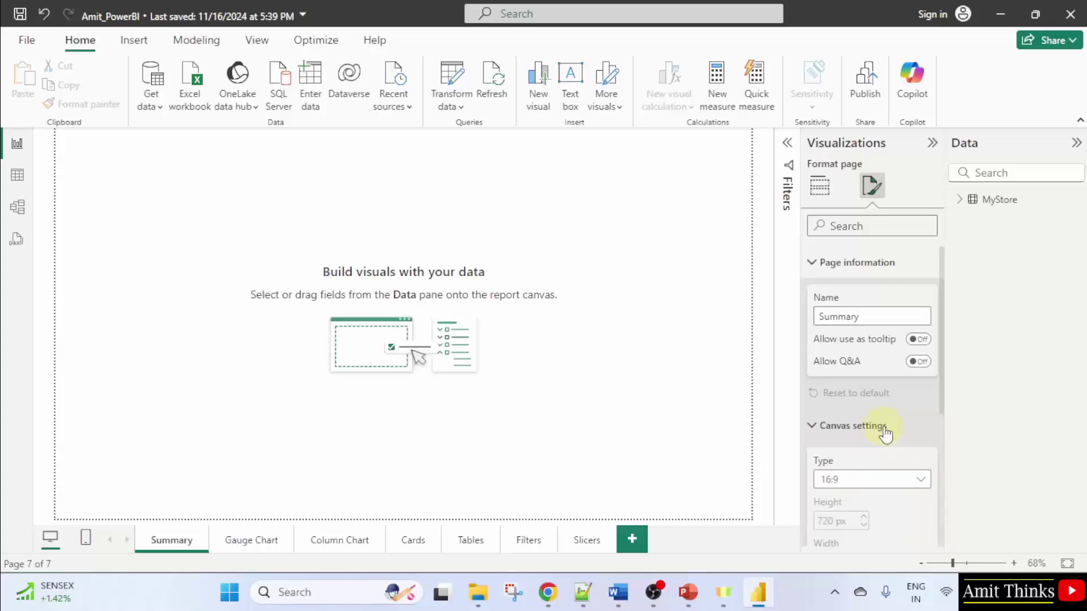
{"action": "scroll", "coordinate": [886, 430], "scroll_direction": "down", "scroll_amount": 1}
{"action": "scroll", "coordinate": [886, 419], "scroll_direction": "down", "scroll_amount": 2}
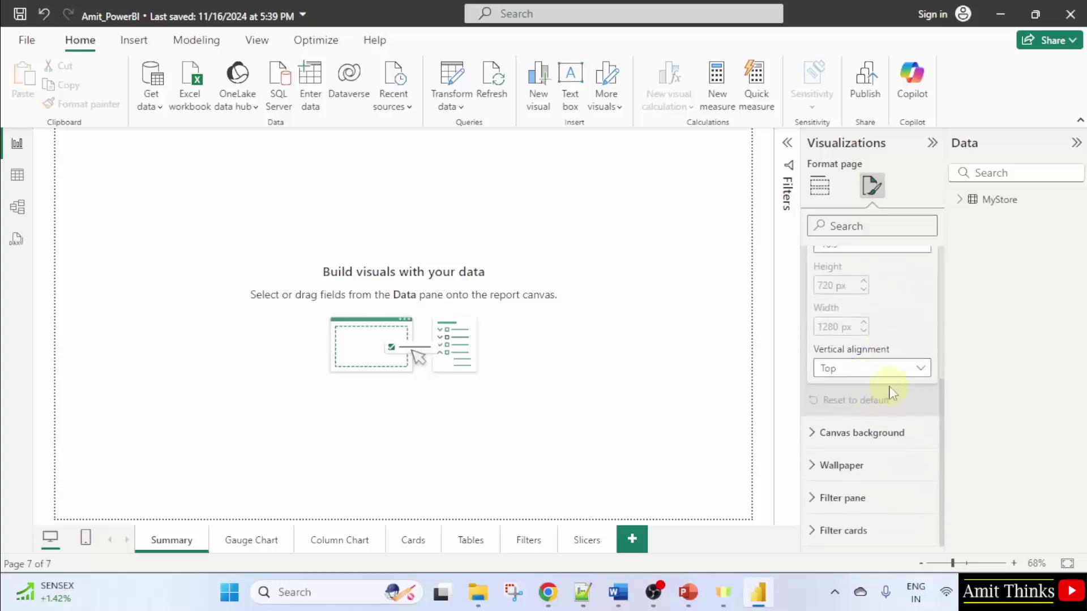
{"action": "left_click", "coordinate": [885, 432]}
{"action": "scroll", "coordinate": [885, 416], "scroll_direction": "down", "scroll_amount": 2}
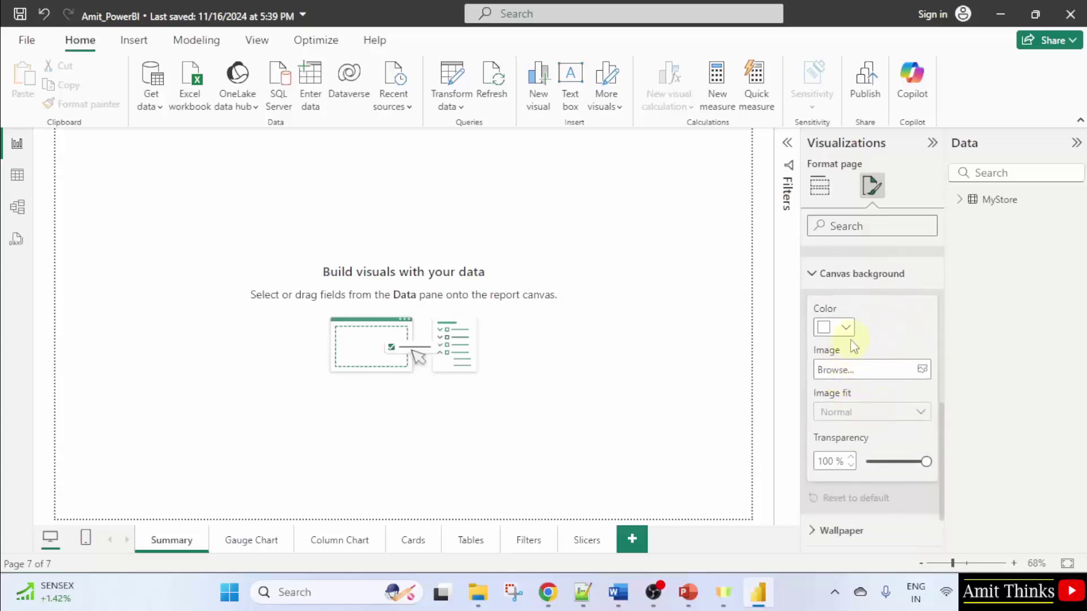
{"action": "left_click", "coordinate": [846, 329]}
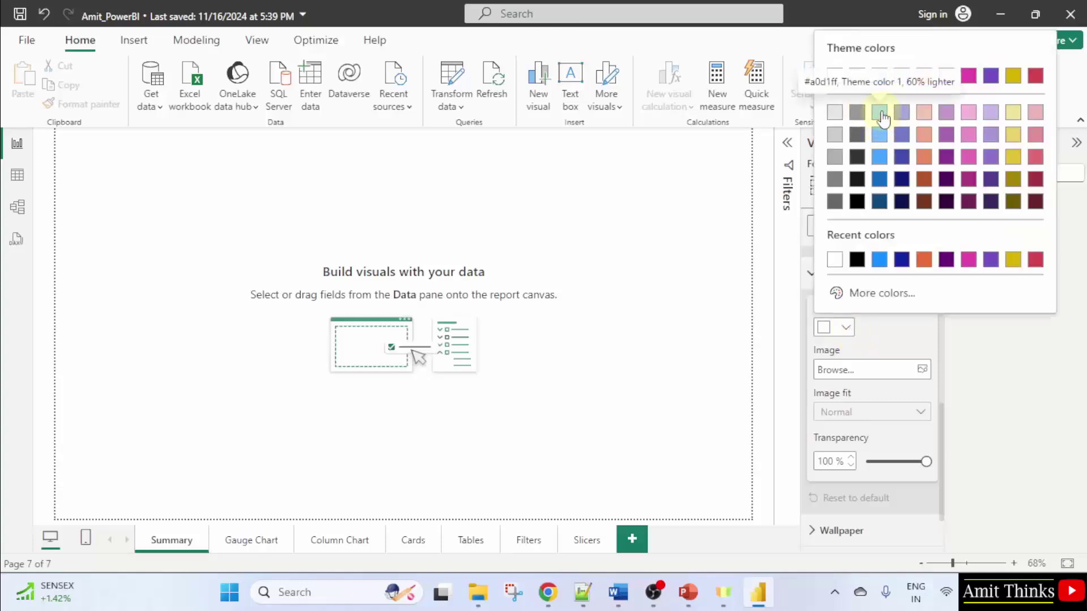
{"action": "left_click", "coordinate": [883, 117]}
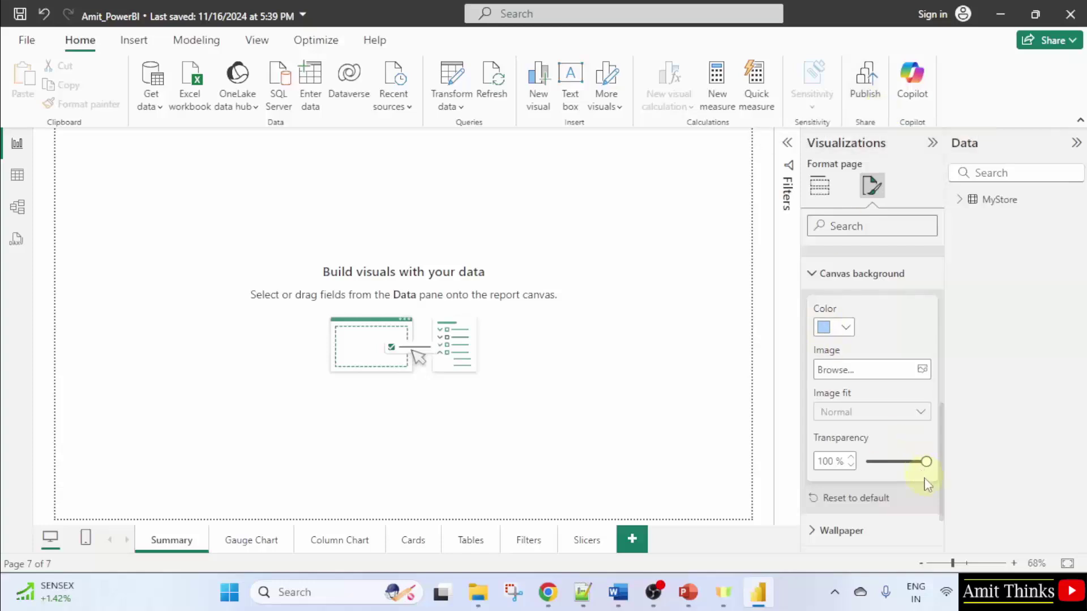
{"action": "left_click_drag", "start_coordinate": [925, 461], "coordinate": [842, 463]}
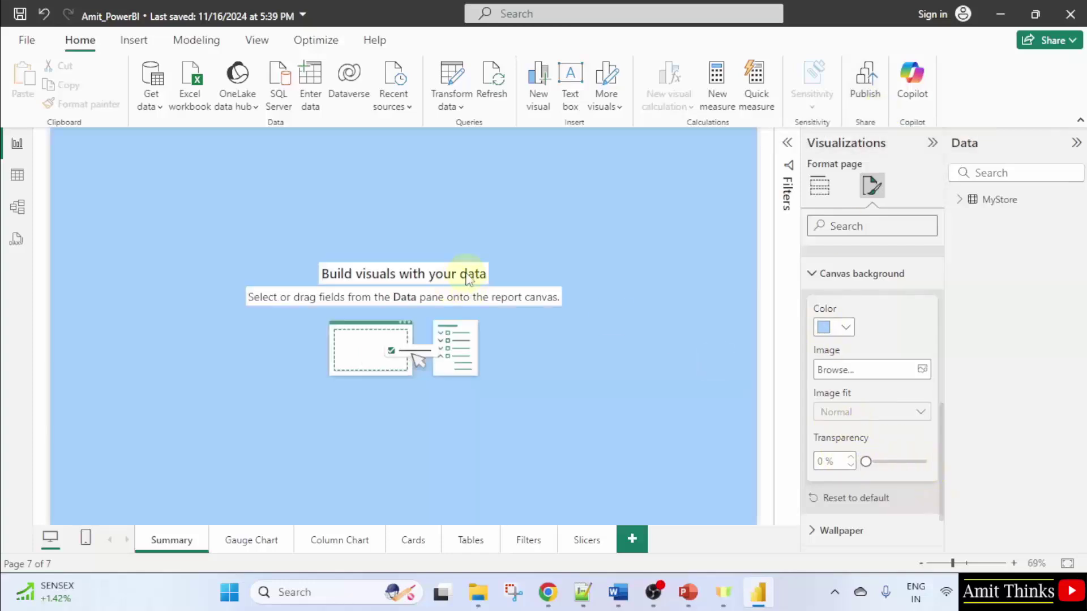
Change the canvas background colour to light grey
{"action": "left_click", "coordinate": [846, 329]}
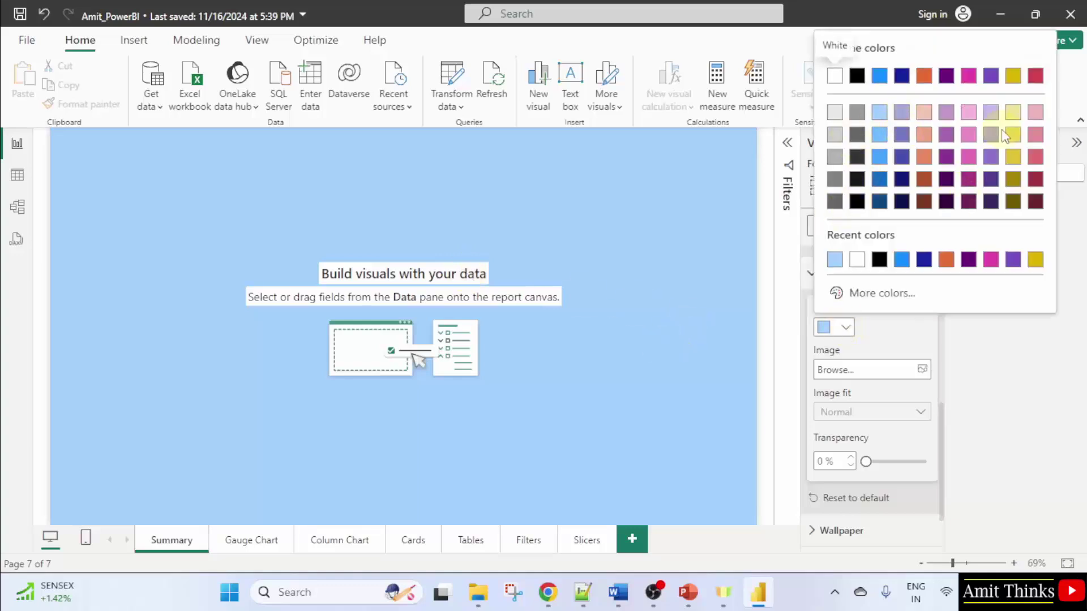
{"action": "left_click", "coordinate": [834, 113]}
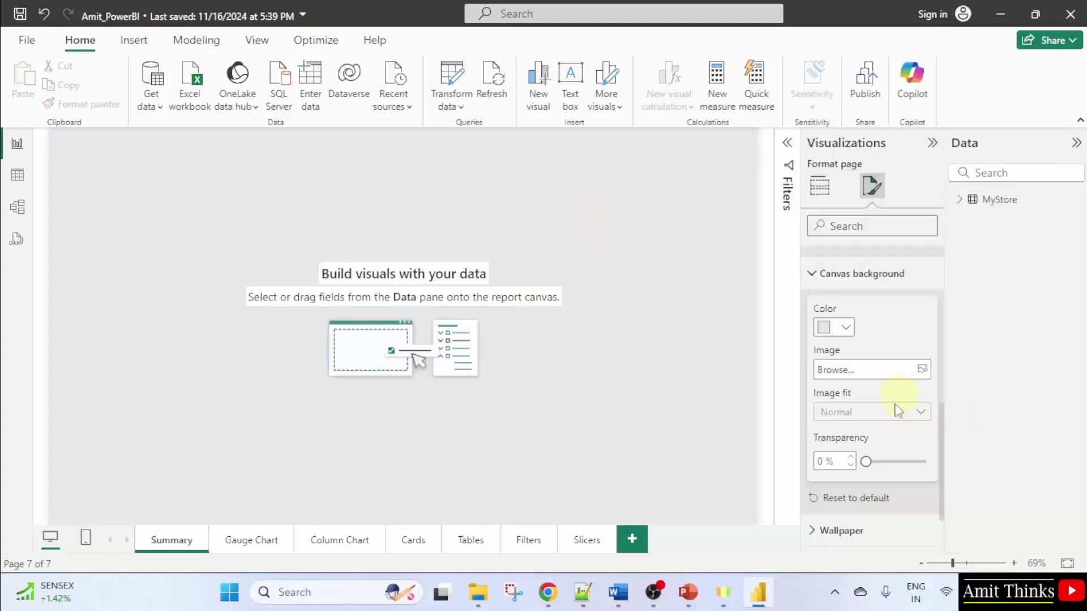
{"action": "scroll", "coordinate": [894, 432], "scroll_direction": "up", "scroll_amount": 5}
Insert a wide text box across the top reading 'My Supermart Report'
{"action": "left_click", "coordinate": [819, 186]}
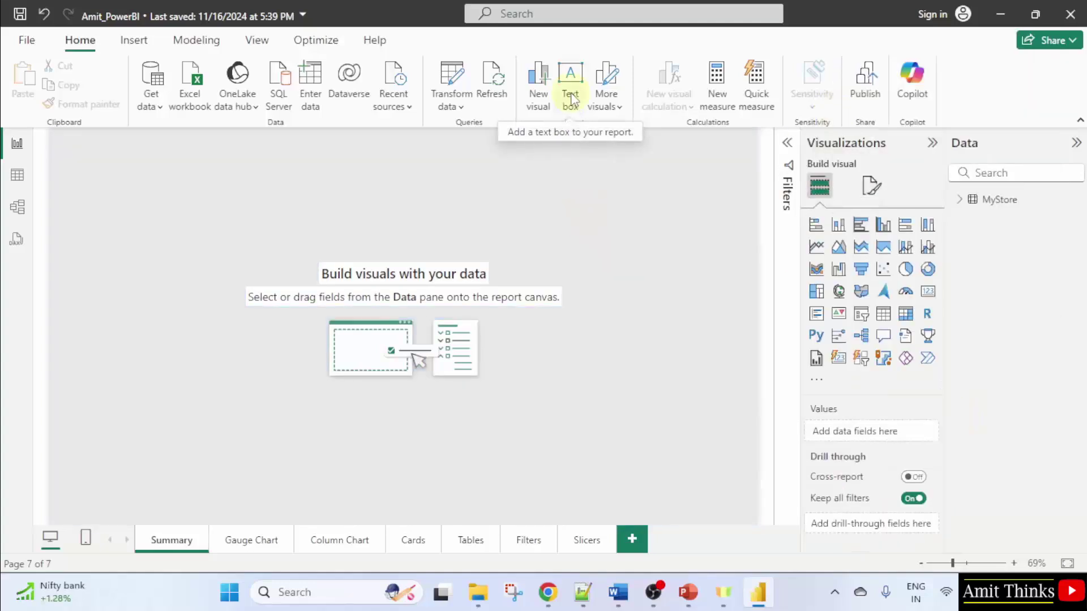
{"action": "left_click", "coordinate": [571, 93]}
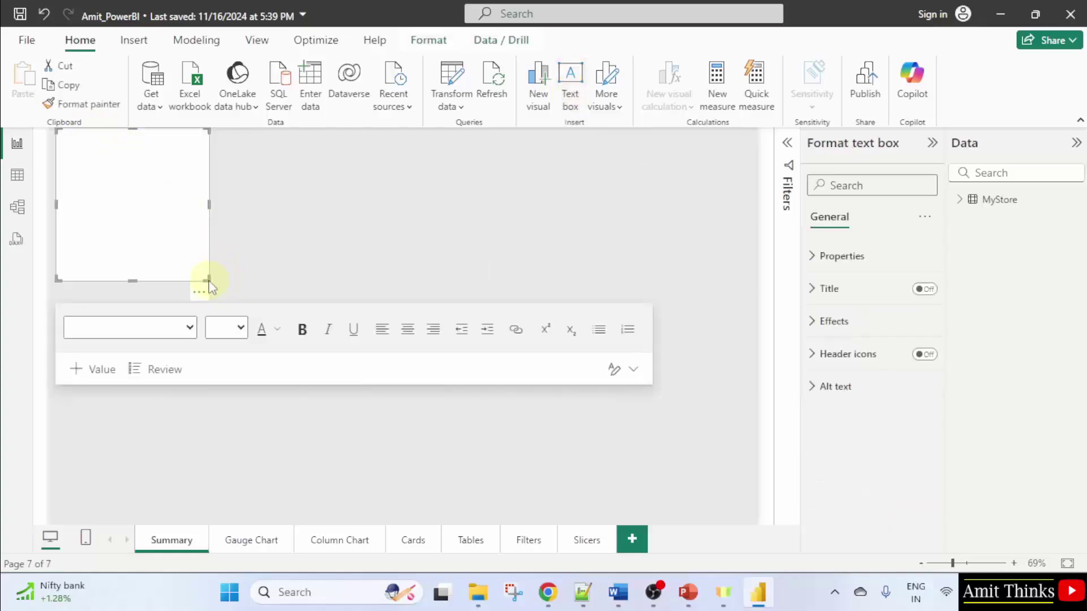
{"action": "left_click_drag", "start_coordinate": [207, 279], "coordinate": [758, 175]}
{"action": "left_click", "coordinate": [497, 150]}
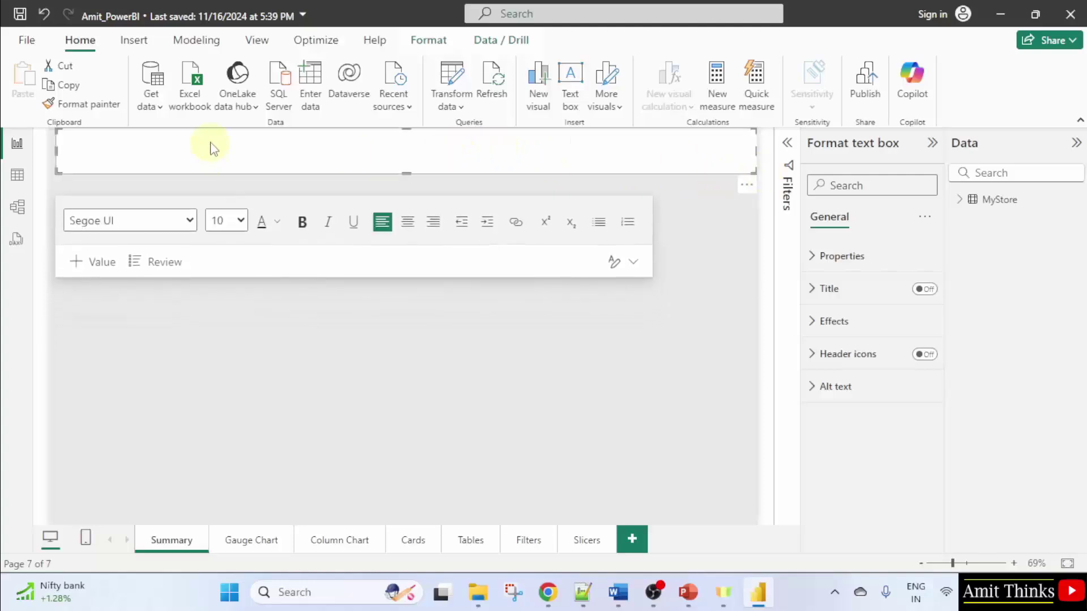
{"action": "type", "text": "My Supermart Report"}
Set the title text font size to 40
{"action": "right_click", "coordinate": [105, 134]}
{"action": "left_click", "coordinate": [206, 150]}
{"action": "left_click_drag", "start_coordinate": [138, 136], "coordinate": [59, 133]}
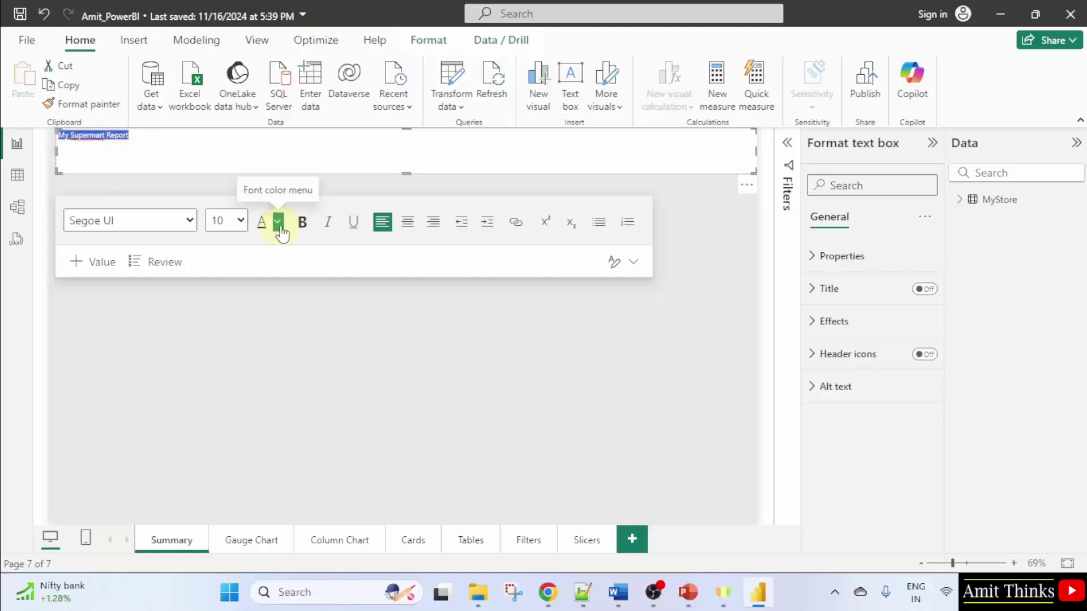
{"action": "left_click", "coordinate": [237, 222]}
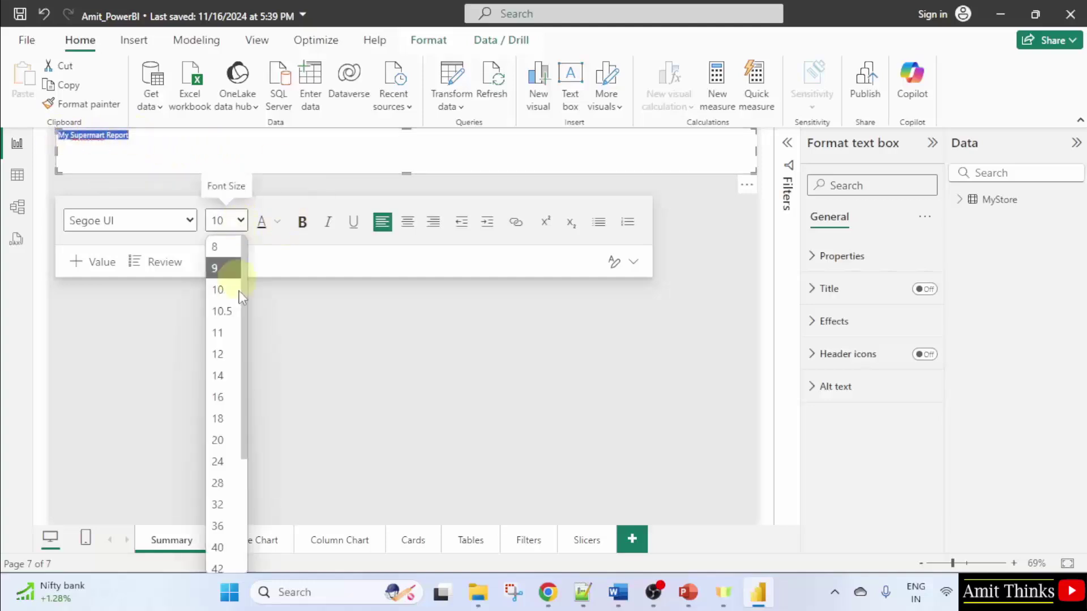
{"action": "left_click", "coordinate": [218, 547]}
Replace 'Supermart' with 'Store' so the title reads 'My Store Report'
{"action": "left_click_drag", "start_coordinate": [363, 164], "coordinate": [60, 150]}
{"action": "left_click", "coordinate": [158, 153]}
{"action": "left_click", "coordinate": [243, 154]}
{"action": "key", "text": "BackSpace"}
{"action": "key", "text": "BackSpace"}
{"action": "key", "text": "BackSpace"}
{"action": "key", "text": "BackSpace"}
{"action": "key", "text": "BackSpace"}
{"action": "key", "text": "BackSpace"}
{"action": "key", "text": "BackSpace"}
{"action": "key", "text": "BackSpace"}
{"action": "key", "text": "BackSpace"}
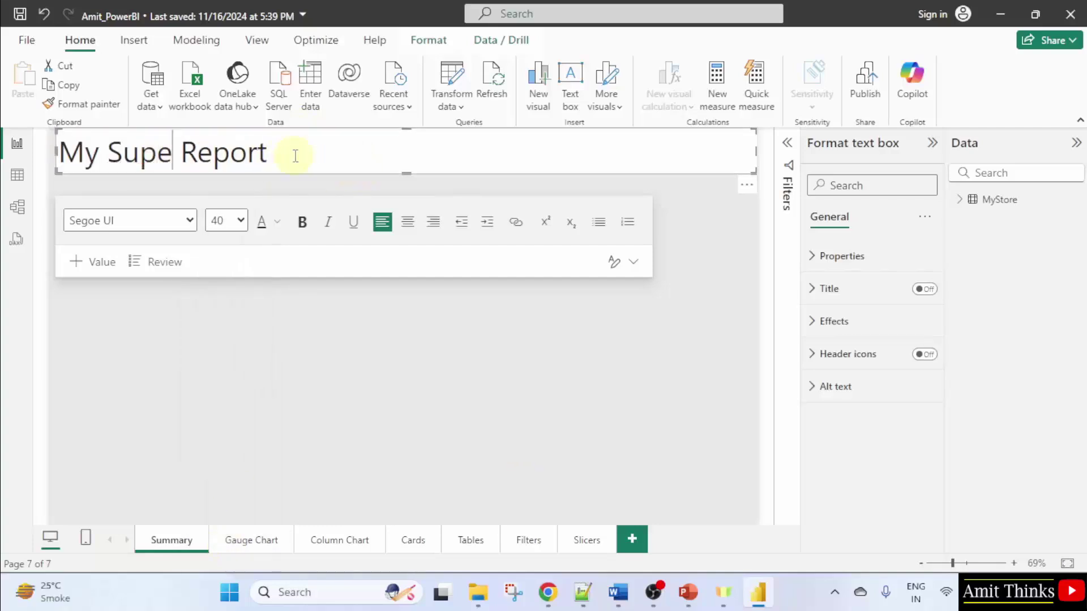
{"action": "type", "text": "Store"}
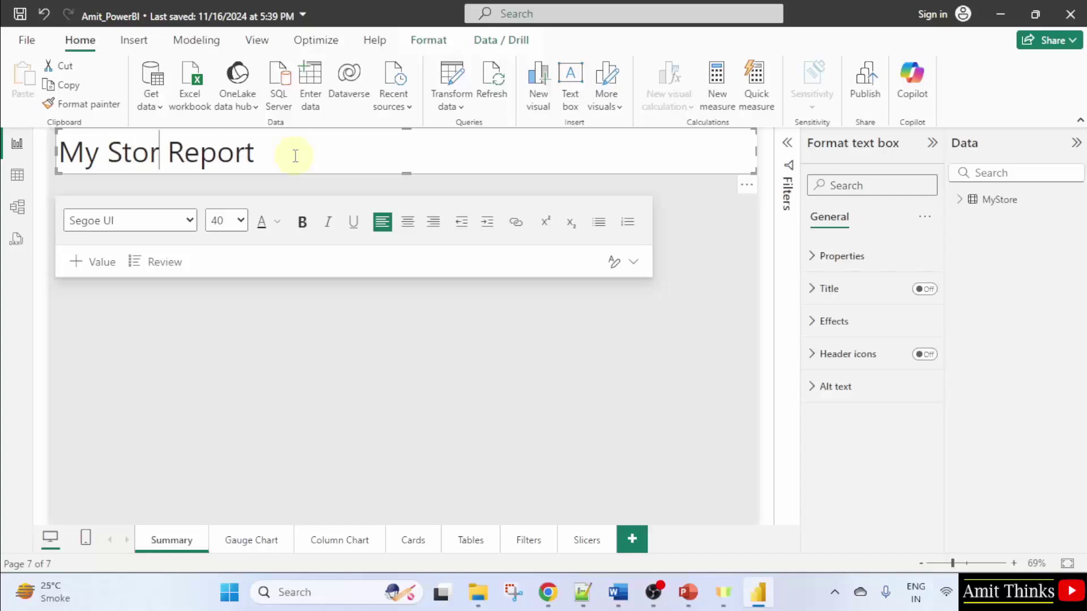
Center-align the title text within its box
{"action": "left_click", "coordinate": [281, 156]}
{"action": "key", "text": "ctrl+a"}
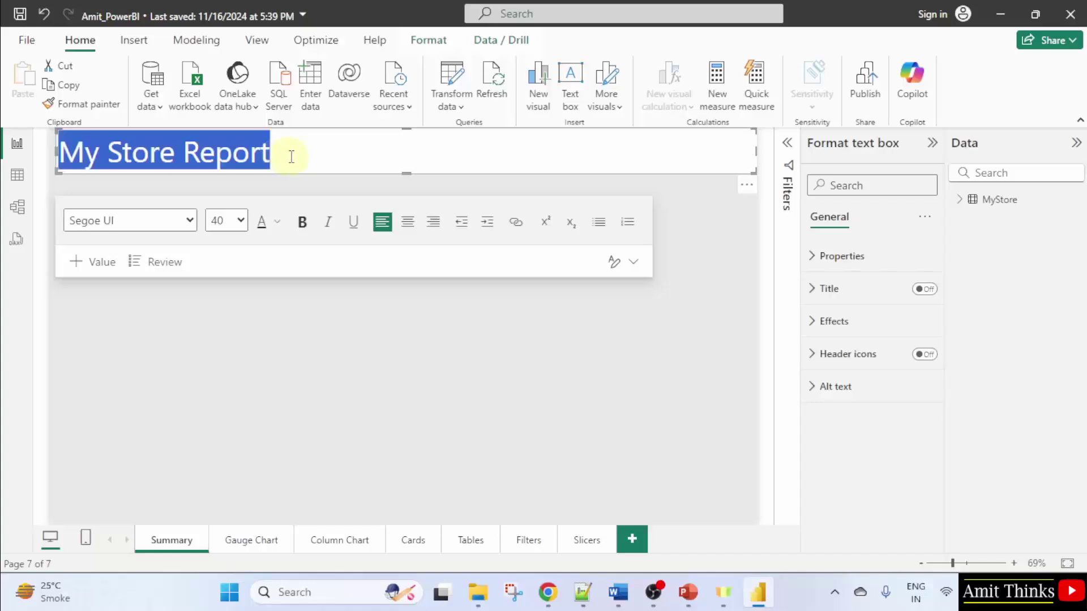
{"action": "left_click", "coordinate": [407, 222]}
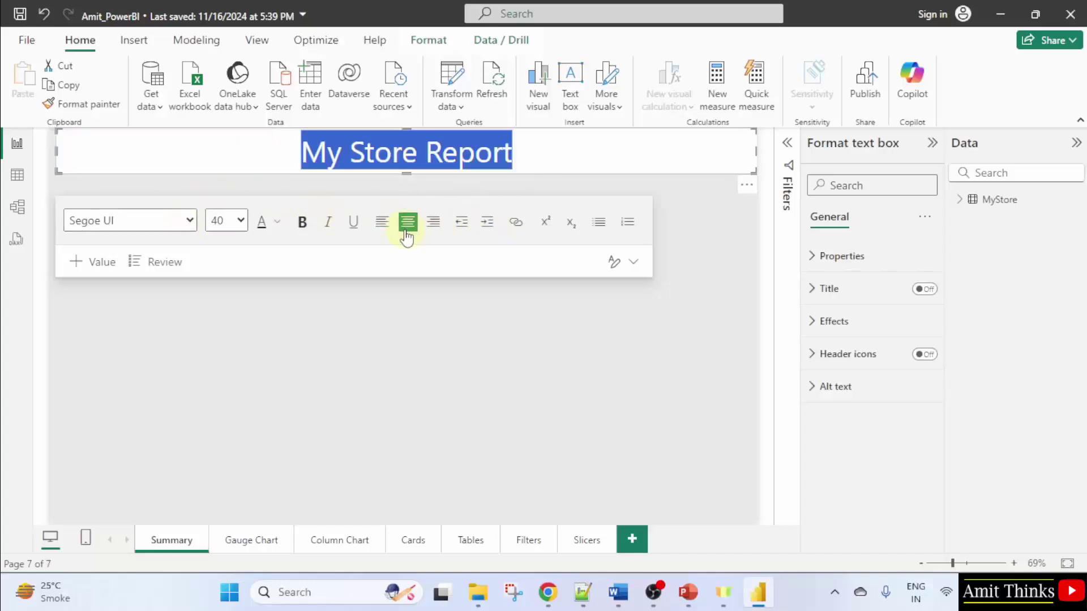
{"action": "left_click", "coordinate": [660, 179]}
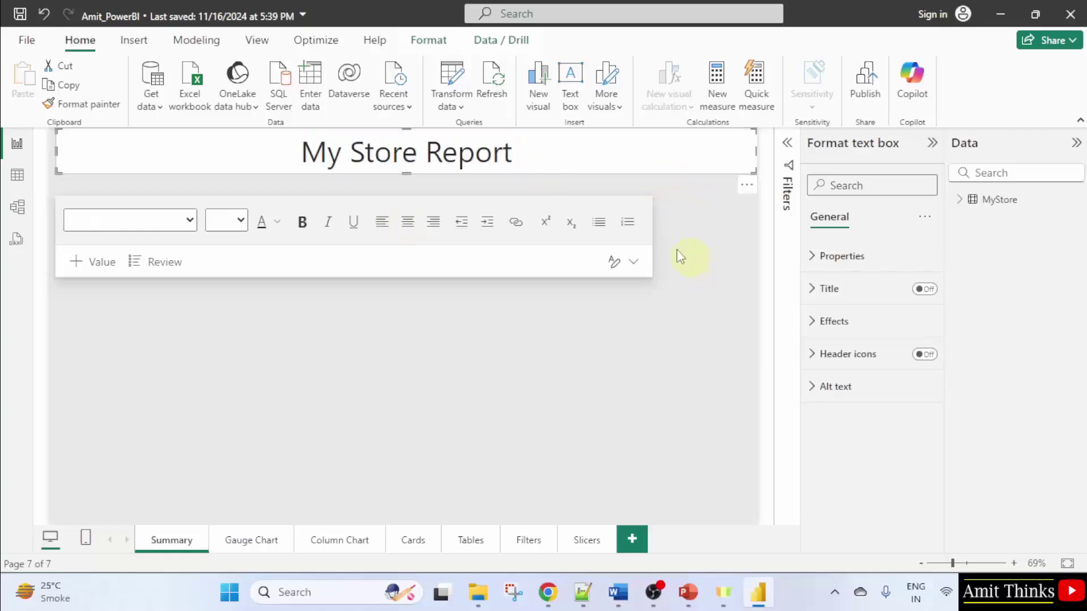
{"action": "left_click", "coordinate": [628, 163]}
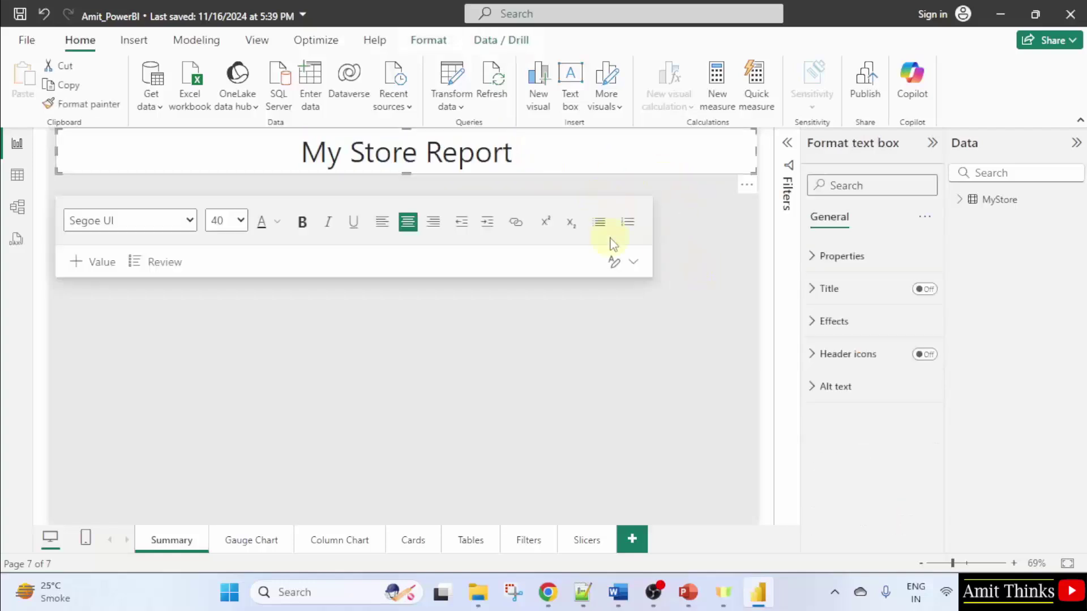
{"action": "left_click", "coordinate": [722, 273]}
{"action": "left_click", "coordinate": [548, 163]}
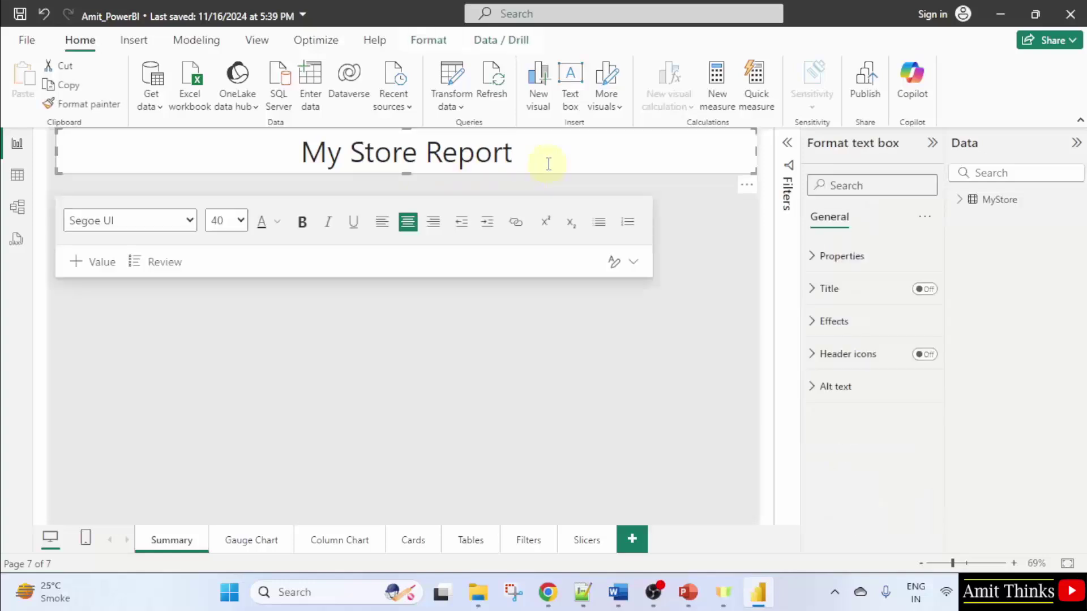
Add a tall text box below the title with font size 32
{"action": "left_click", "coordinate": [578, 110]}
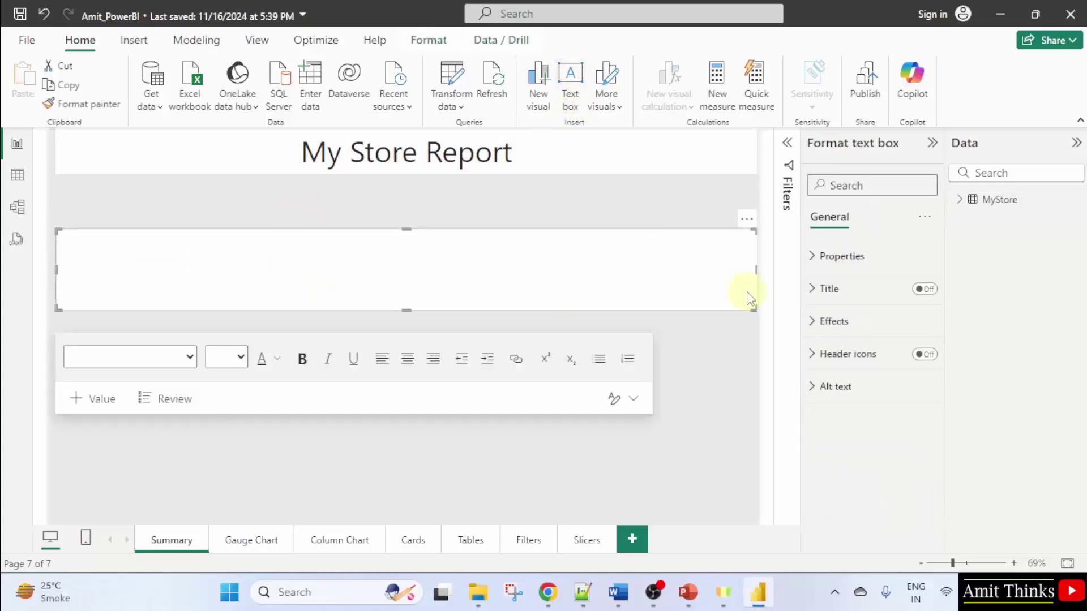
{"action": "left_click_drag", "start_coordinate": [756, 309], "coordinate": [382, 453]}
{"action": "left_click", "coordinate": [279, 315]}
{"action": "left_click_drag", "start_coordinate": [224, 229], "coordinate": [223, 189]}
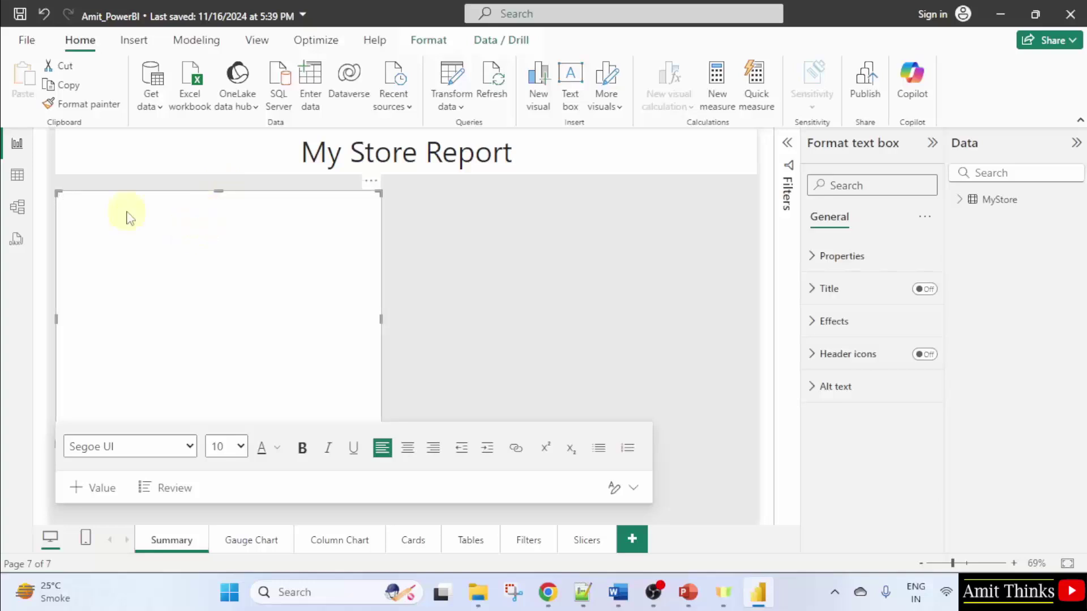
{"action": "left_click", "coordinate": [224, 447]}
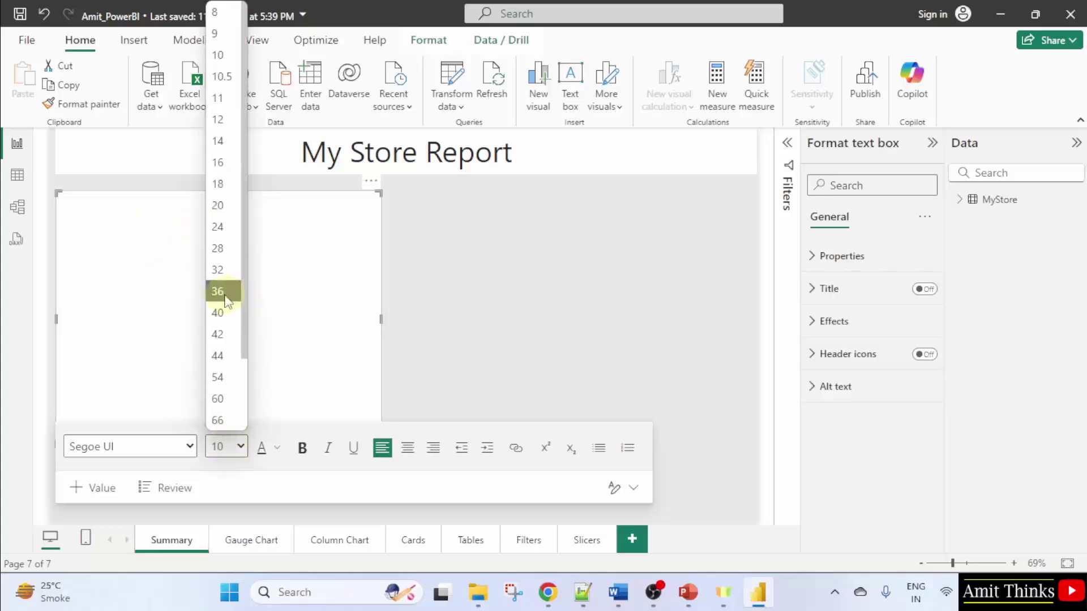
{"action": "left_click", "coordinate": [219, 269]}
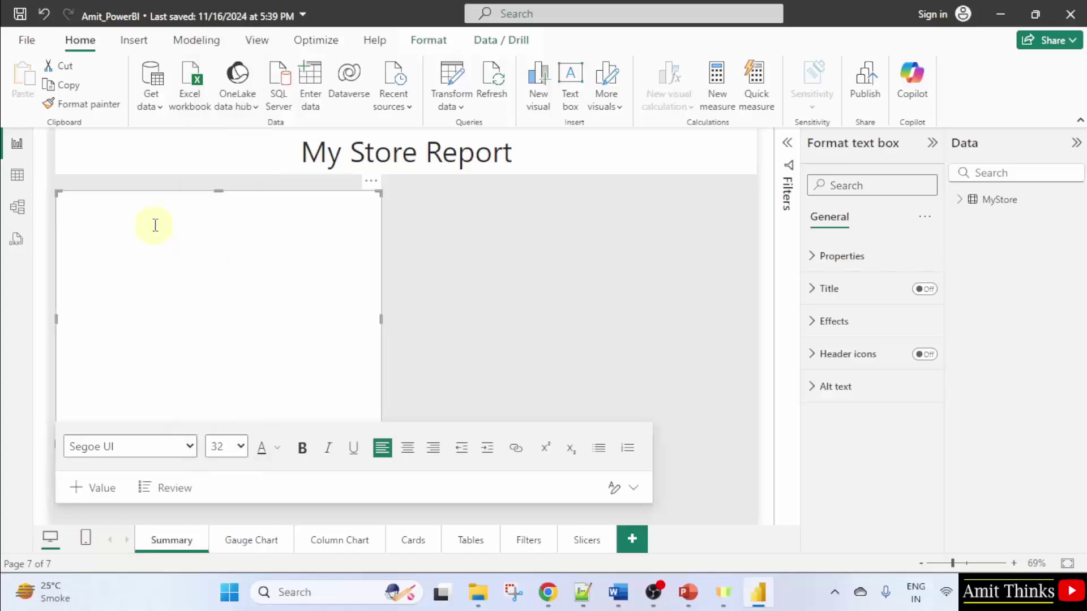
Type 'Gauge Chart' and 'Column Chart' on separate lines, fixing the capital-O typo
{"action": "type", "text": "Gauge C"}
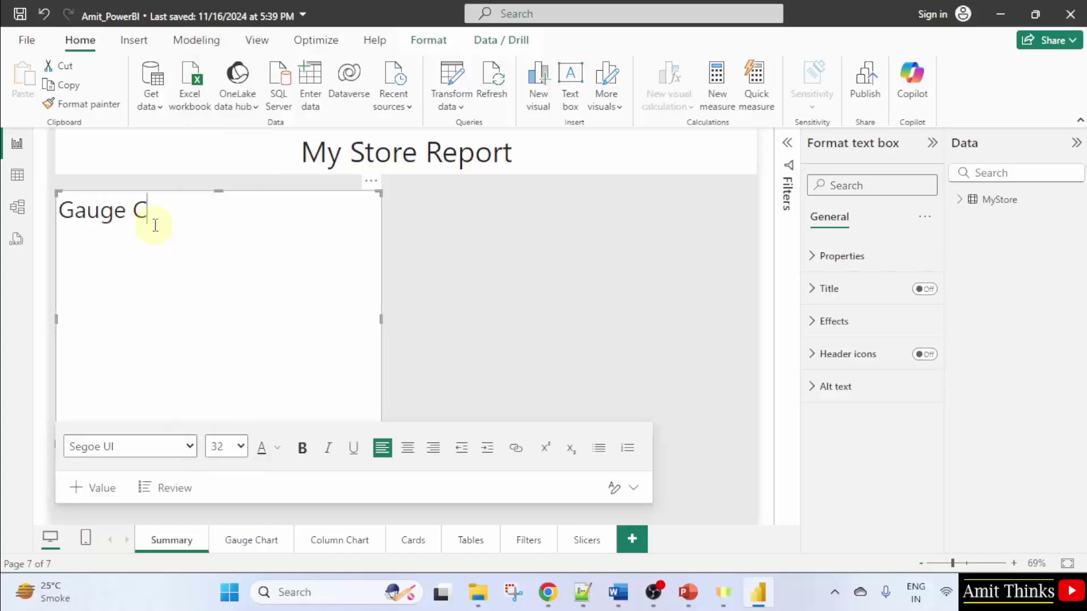
{"action": "type", "text": "hart"}
{"action": "key", "text": "Return"}
{"action": "type", "text": "COlumn Char"}
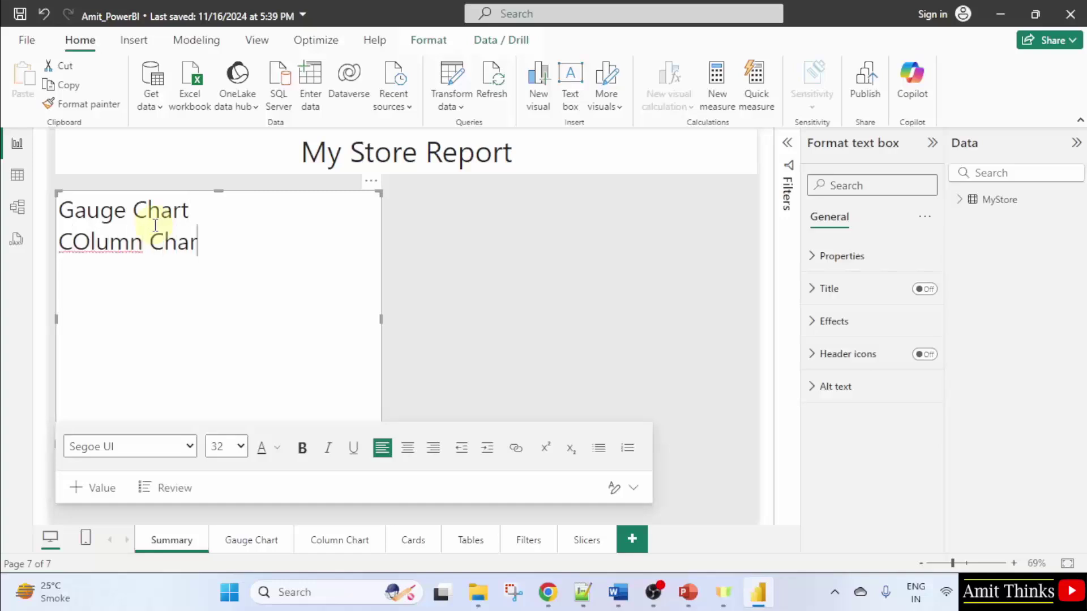
{"action": "type", "text": "t"}
{"action": "left_click", "coordinate": [83, 243]}
{"action": "key", "text": "BackSpace"}
{"action": "type", "text": "o"}
{"action": "left_click", "coordinate": [287, 250]}
Add the lines Cards, Tables, Filters and Slicers to the list
{"action": "key", "text": "Return"}
{"action": "type", "text": "Cards"}
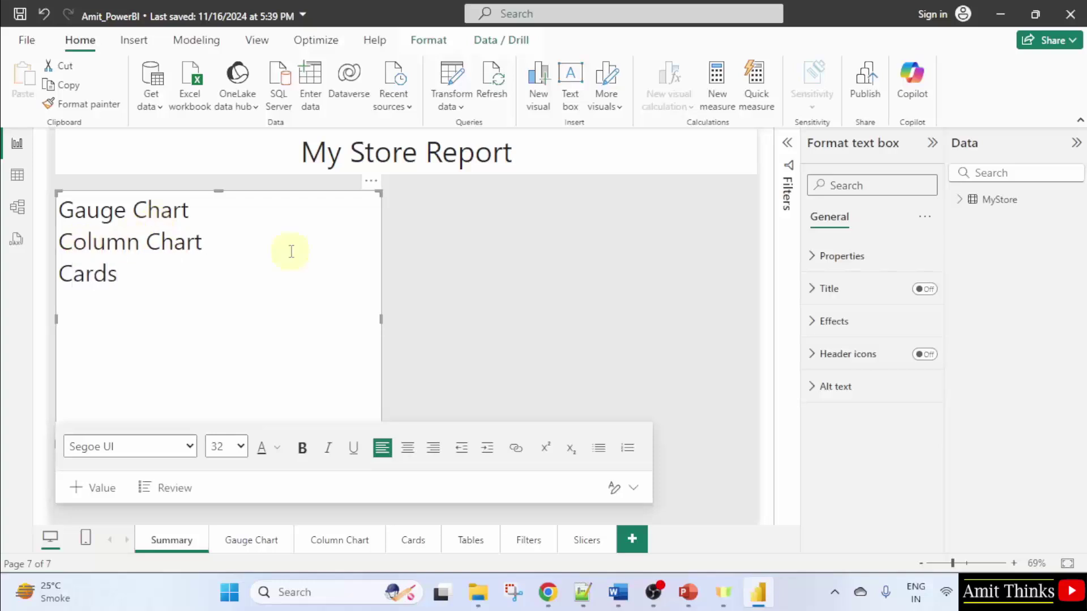
{"action": "key", "text": "Return"}
{"action": "type", "text": "Tables"}
{"action": "key", "text": "Return"}
{"action": "type", "text": "Filters"}
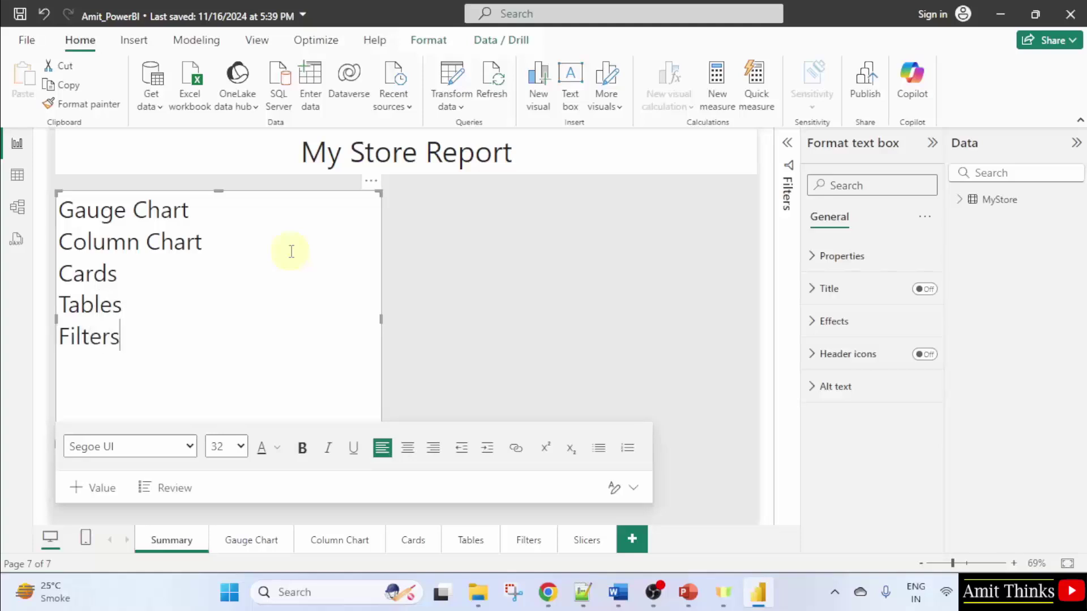
{"action": "key", "text": "Return"}
{"action": "type", "text": "Slicers"}
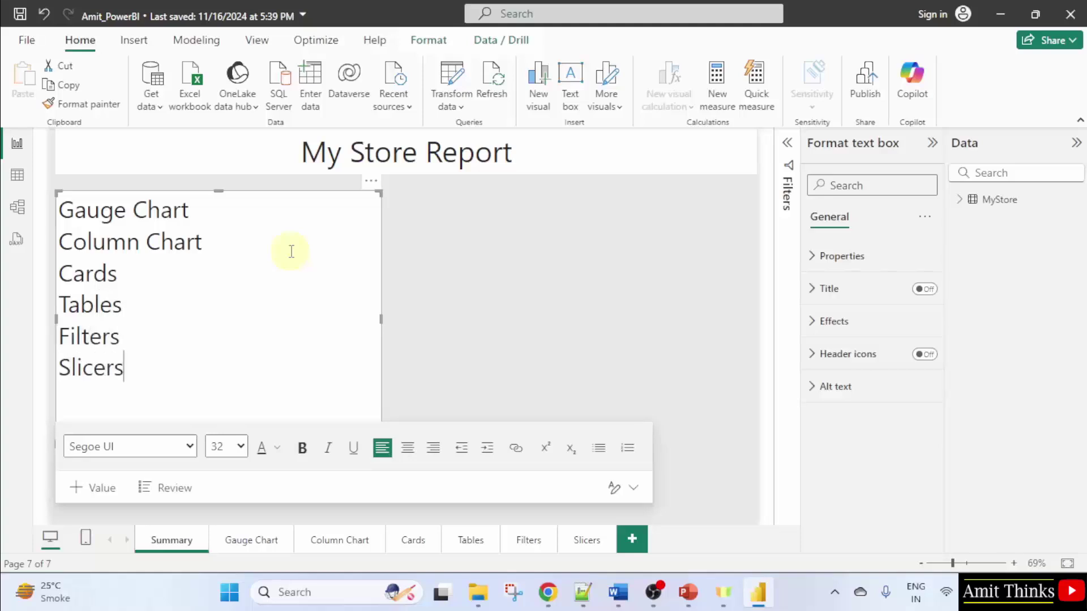
{"action": "left_click_drag", "start_coordinate": [152, 362], "coordinate": [58, 204]}
Reselect the list text box and review its size and position properties
{"action": "left_click", "coordinate": [231, 340]}
{"action": "left_click", "coordinate": [348, 233]}
{"action": "left_click", "coordinate": [492, 240]}
{"action": "left_click", "coordinate": [262, 238]}
{"action": "left_click", "coordinate": [844, 257]}
{"action": "scroll", "coordinate": [876, 420], "scroll_direction": "down", "scroll_amount": 2}
{"action": "left_click", "coordinate": [866, 378]}
{"action": "left_click", "coordinate": [866, 380]}
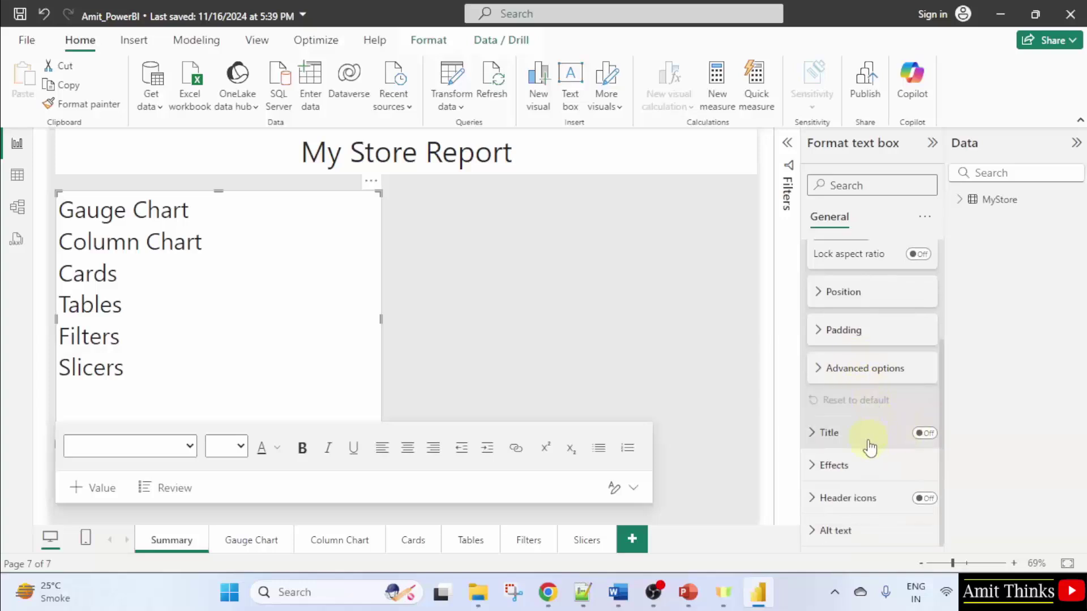
Give the list text box a light blue background at 0% transparency
{"action": "left_click", "coordinate": [864, 460]}
{"action": "scroll", "coordinate": [865, 413], "scroll_direction": "down", "scroll_amount": 3}
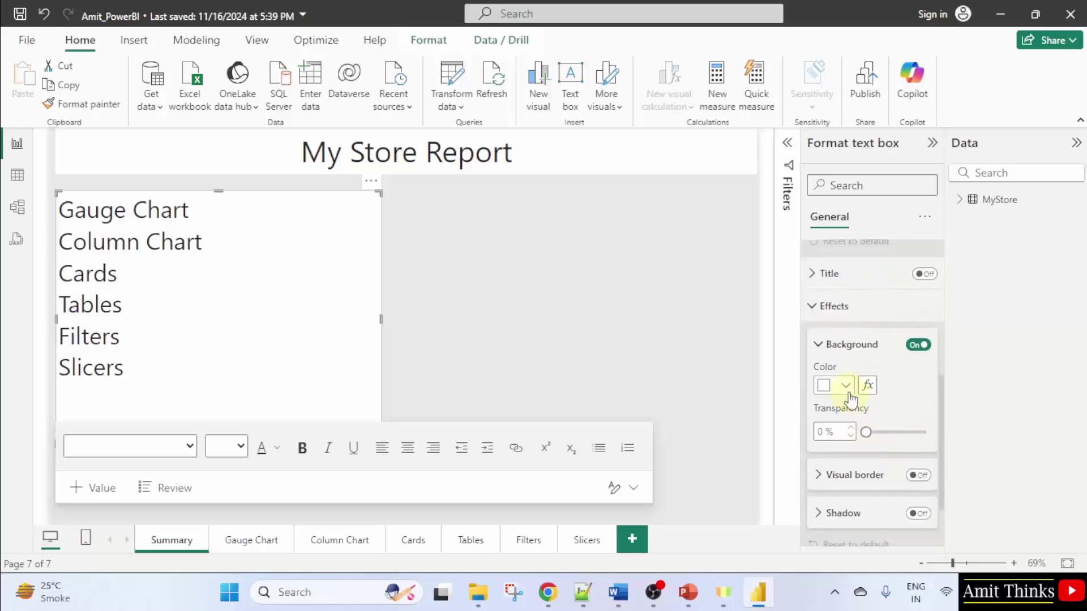
{"action": "left_click", "coordinate": [849, 394]}
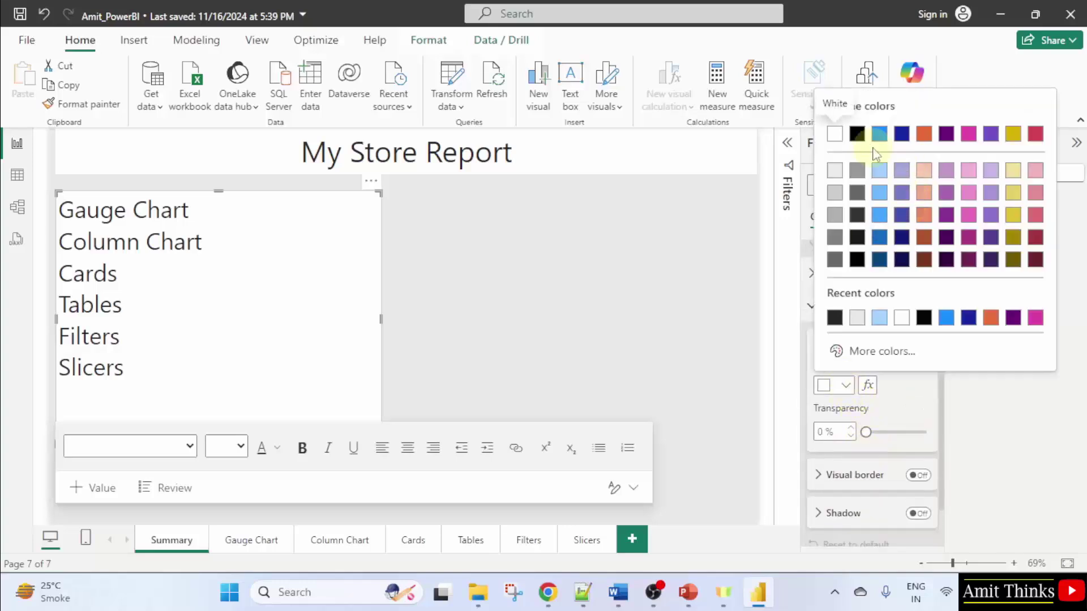
{"action": "left_click", "coordinate": [879, 172]}
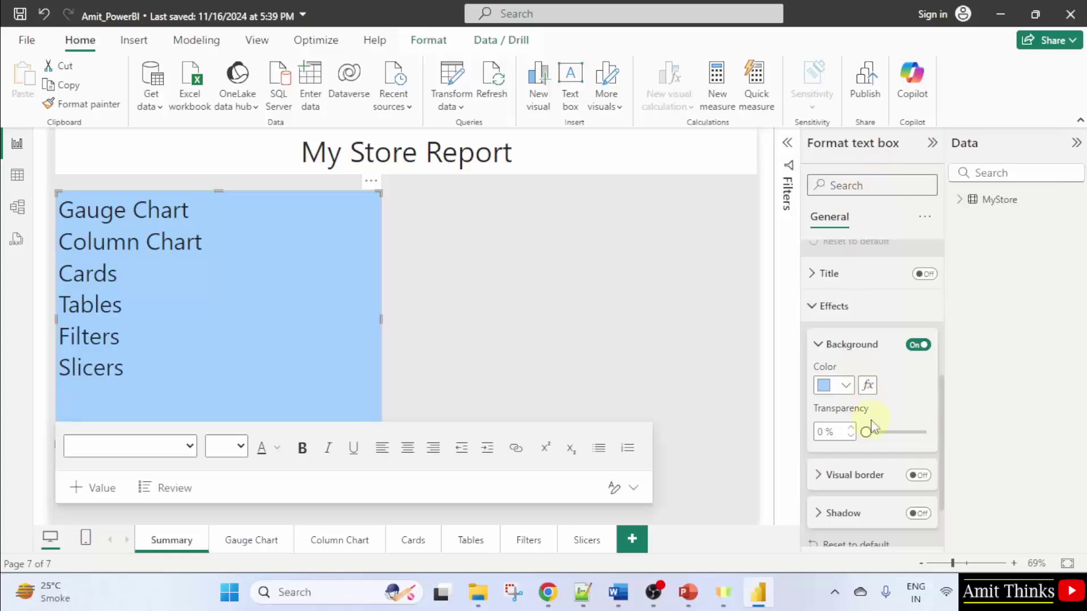
{"action": "left_click_drag", "start_coordinate": [866, 432], "coordinate": [865, 434]}
{"action": "scroll", "coordinate": [871, 432], "scroll_direction": "down", "scroll_amount": 1}
{"action": "scroll", "coordinate": [885, 461], "scroll_direction": "down", "scroll_amount": 2}
{"action": "scroll", "coordinate": [886, 374], "scroll_direction": "up", "scroll_amount": 2}
{"action": "scroll", "coordinate": [886, 373], "scroll_direction": "up", "scroll_amount": 2}
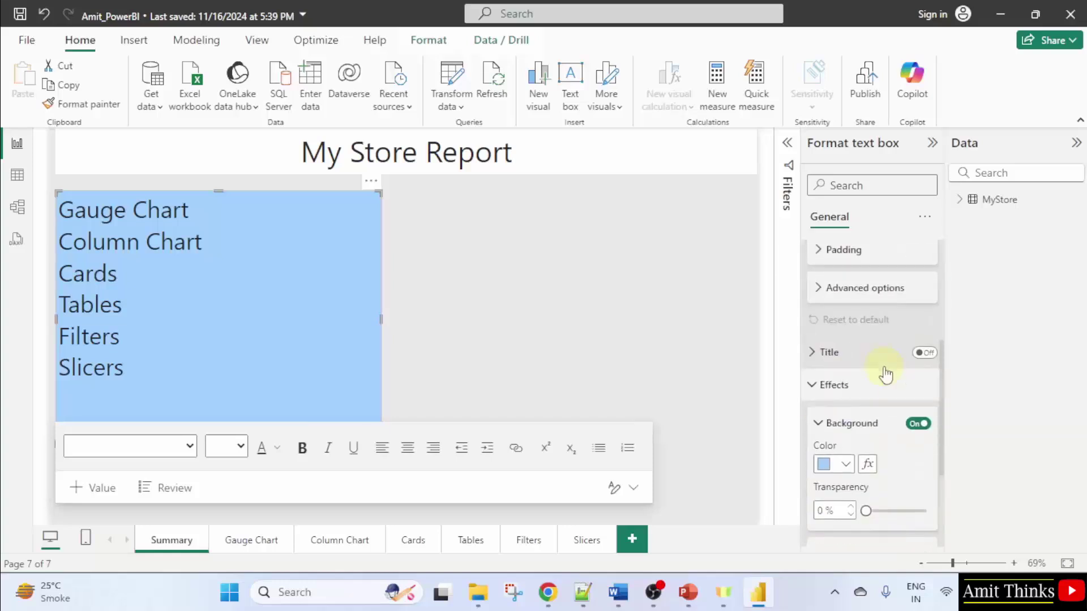
{"action": "scroll", "coordinate": [887, 415], "scroll_direction": "up", "scroll_amount": 3}
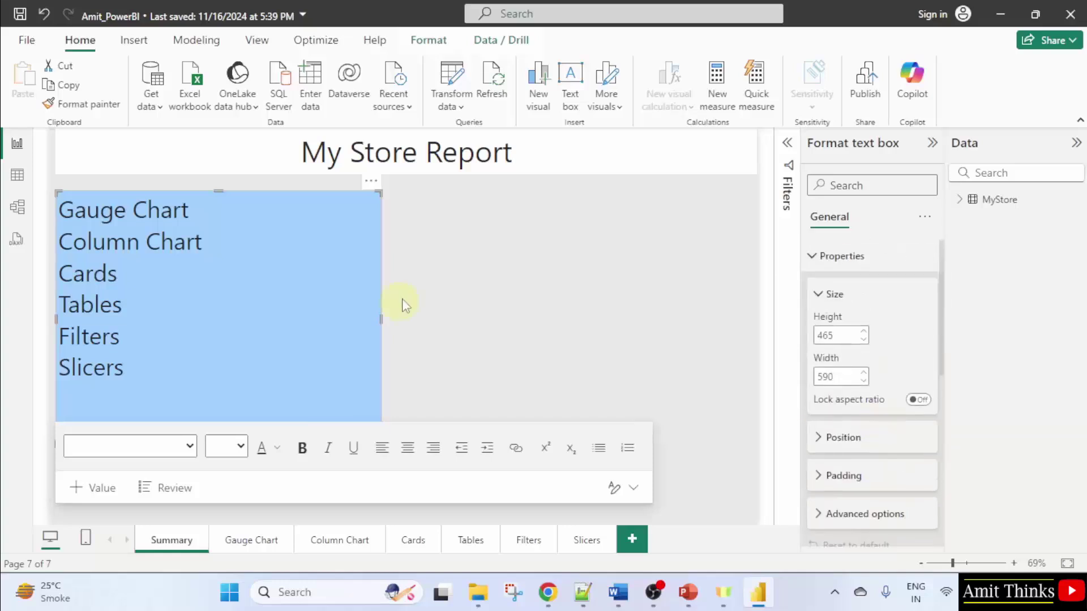
{"action": "left_click", "coordinate": [439, 292]}
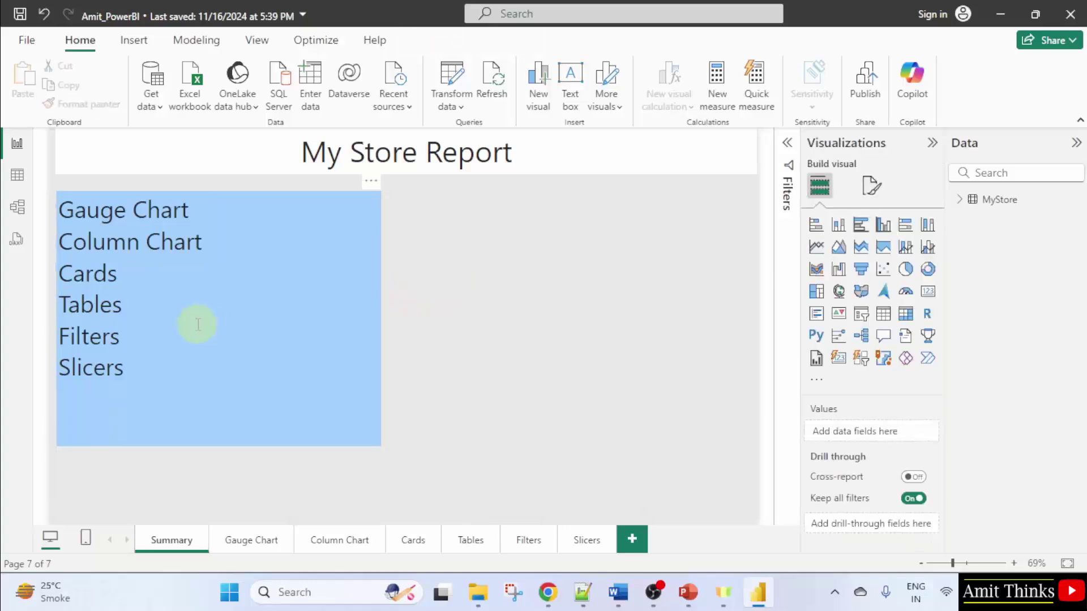
{"action": "left_click", "coordinate": [167, 383]}
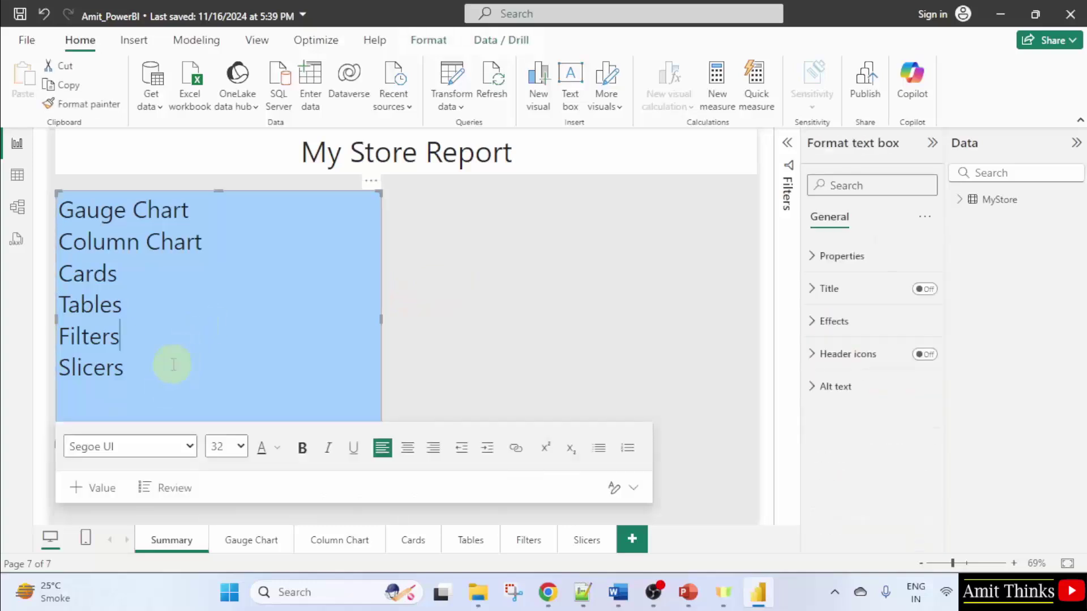
Give the title text box a dark blue background
{"action": "left_click", "coordinate": [639, 195]}
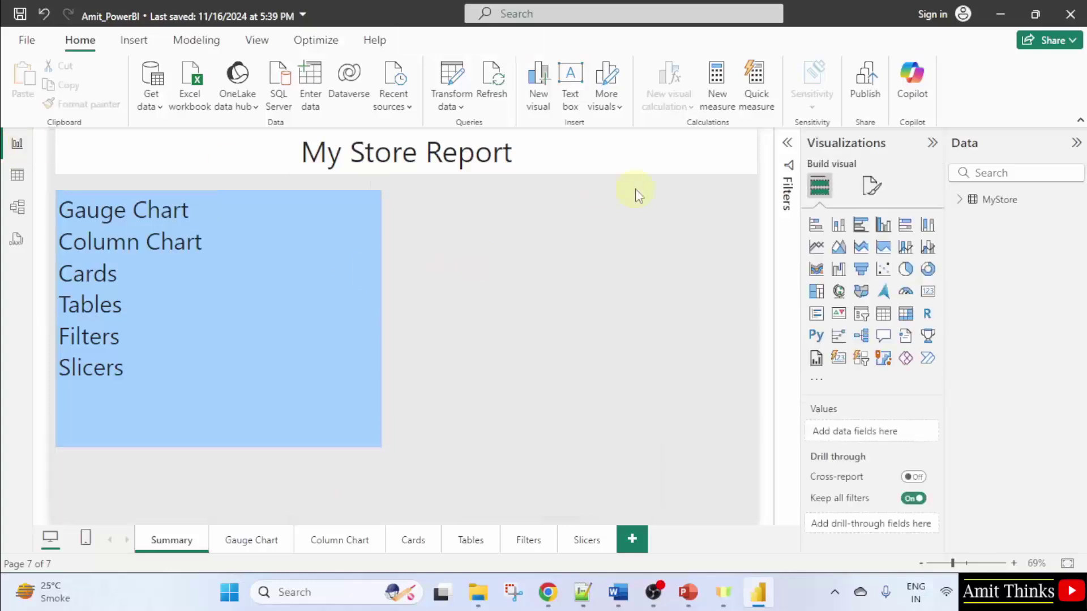
{"action": "left_click", "coordinate": [588, 157]}
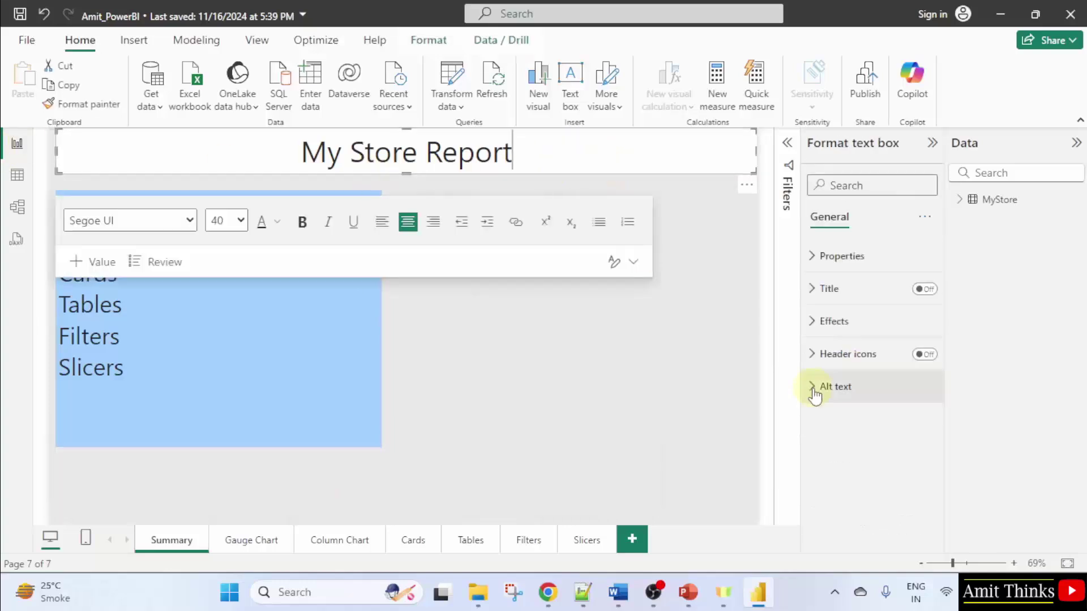
{"action": "left_click", "coordinate": [833, 321]}
{"action": "left_click", "coordinate": [844, 400]}
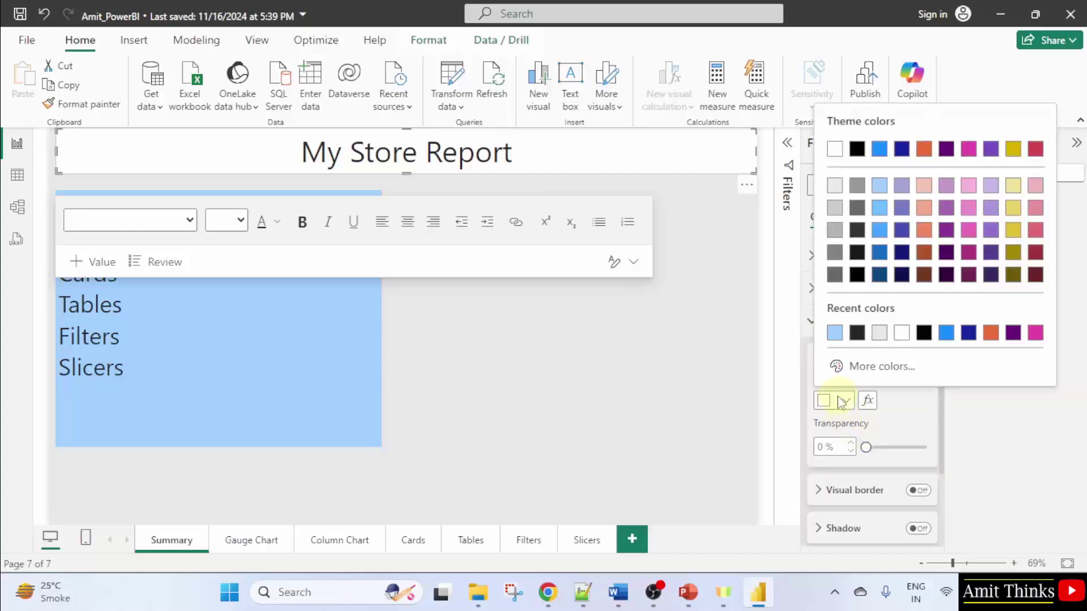
{"action": "left_click", "coordinate": [902, 148]}
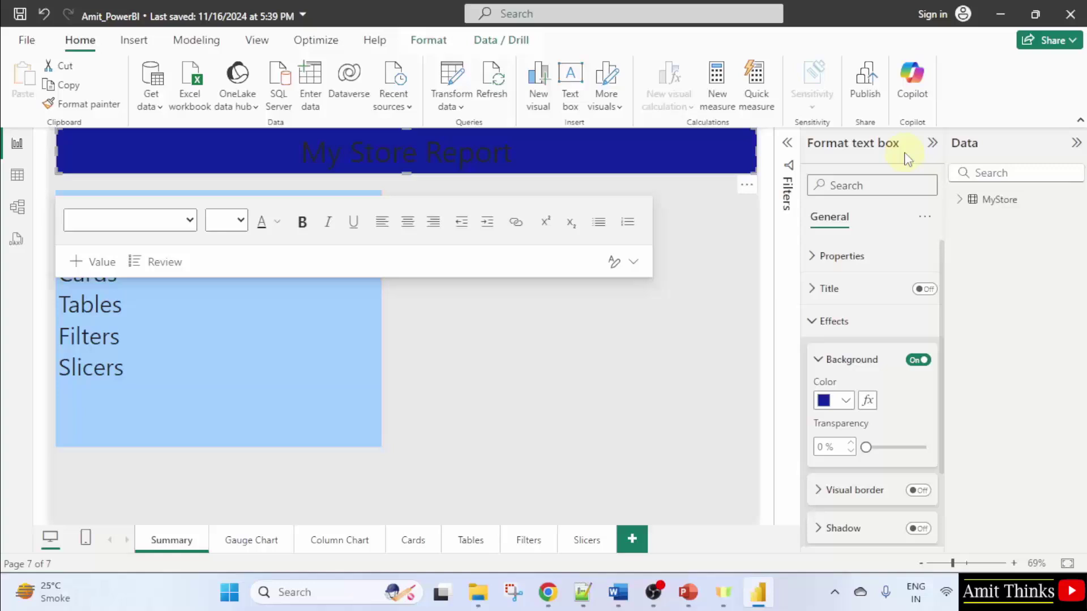
Make the My Store Report title text white
{"action": "triple_click", "coordinate": [452, 158]}
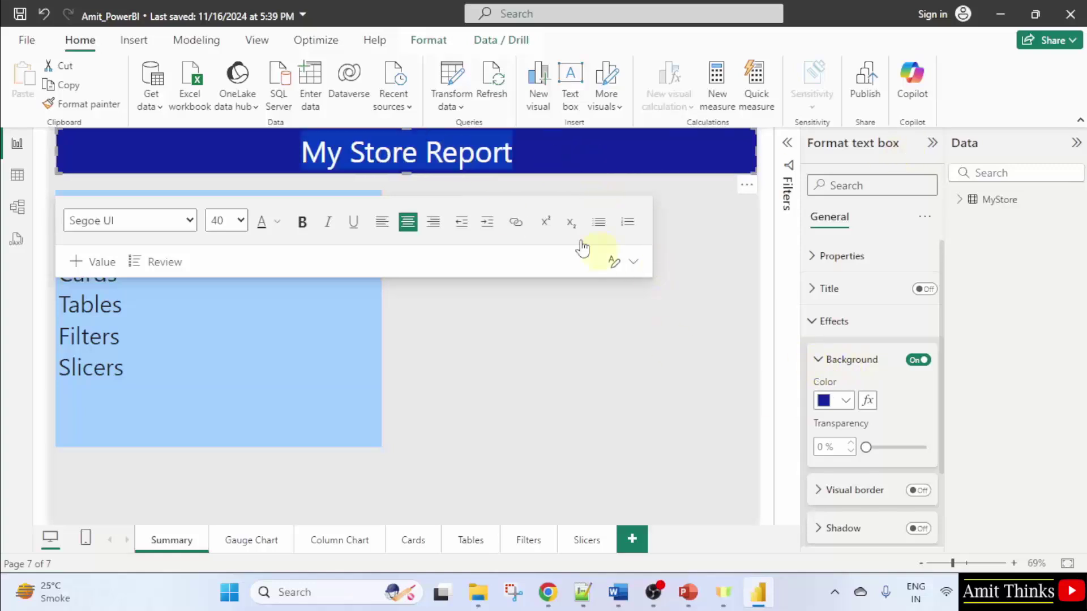
{"action": "left_click", "coordinate": [277, 222]}
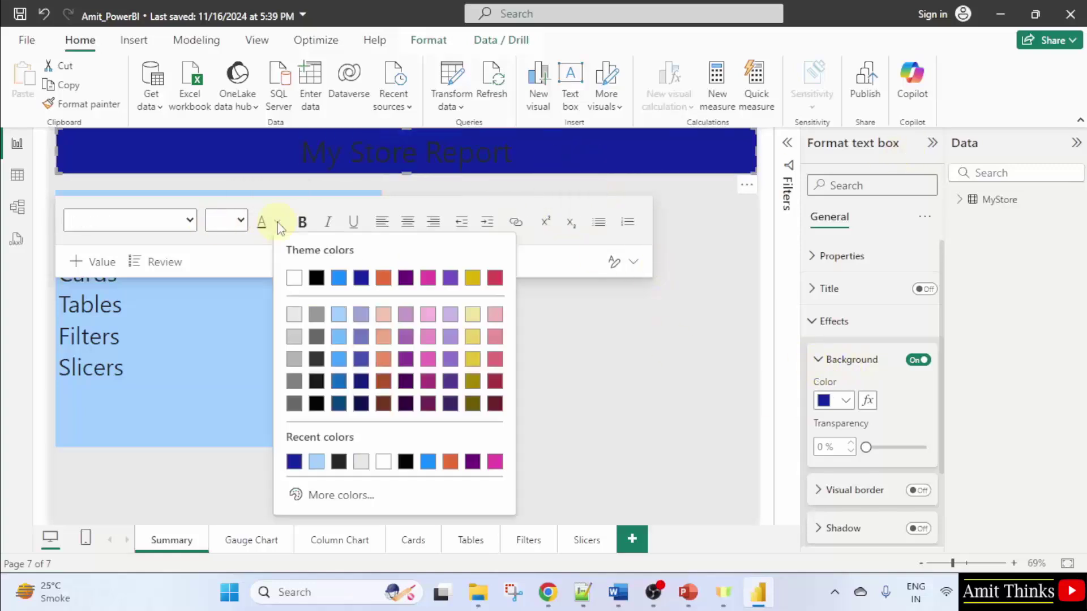
{"action": "left_click", "coordinate": [295, 279]}
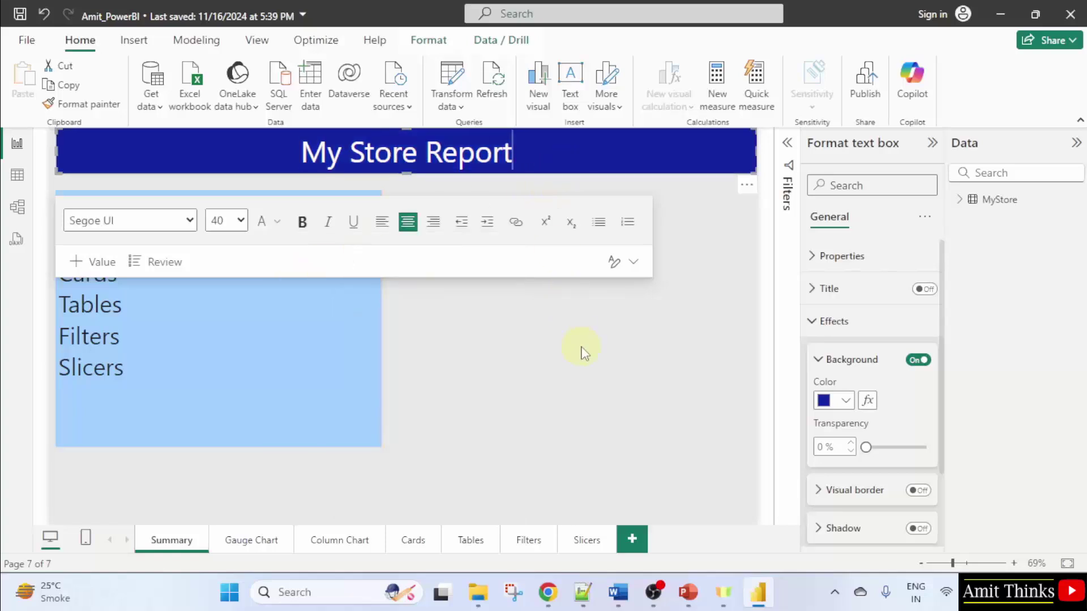
{"action": "left_click", "coordinate": [574, 339]}
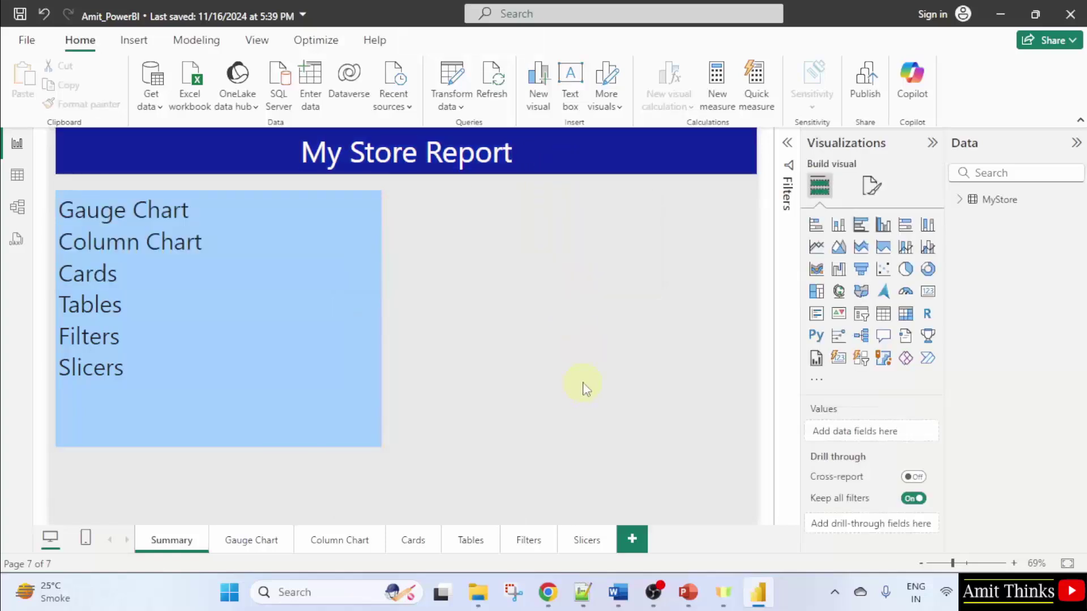
{"action": "left_click", "coordinate": [251, 542]}
{"action": "left_click", "coordinate": [528, 542]}
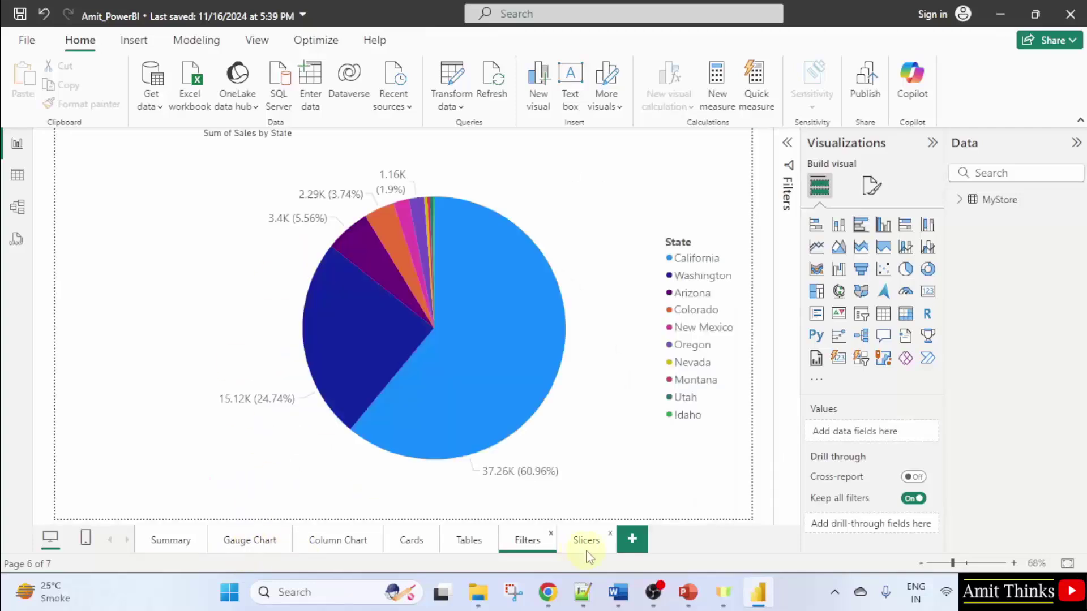
{"action": "left_click", "coordinate": [586, 542]}
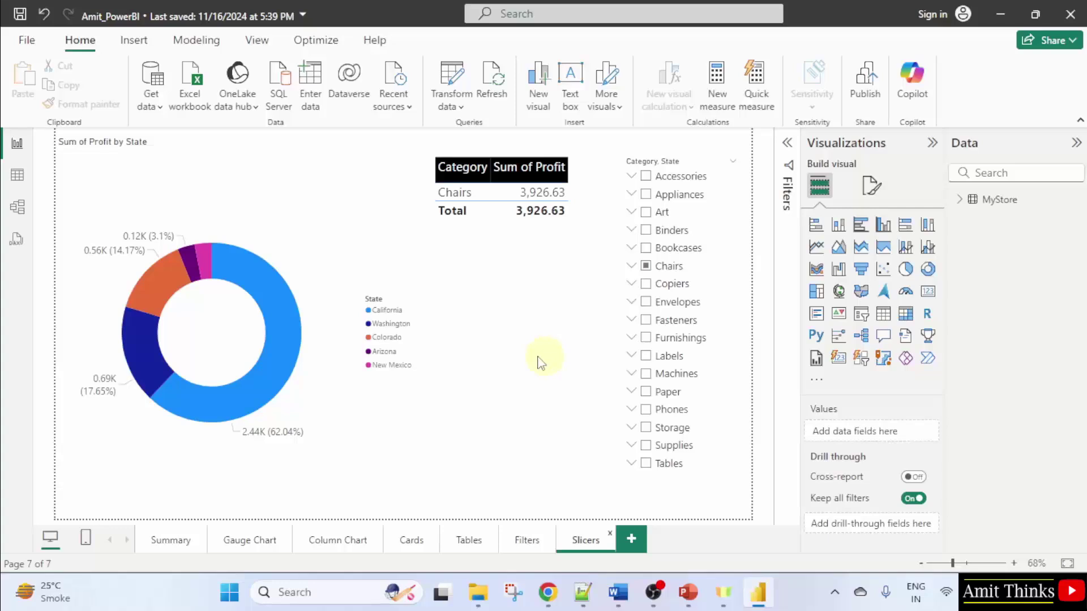
{"action": "left_click", "coordinate": [471, 545]}
{"action": "left_click", "coordinate": [412, 543]}
{"action": "left_click", "coordinate": [340, 543]}
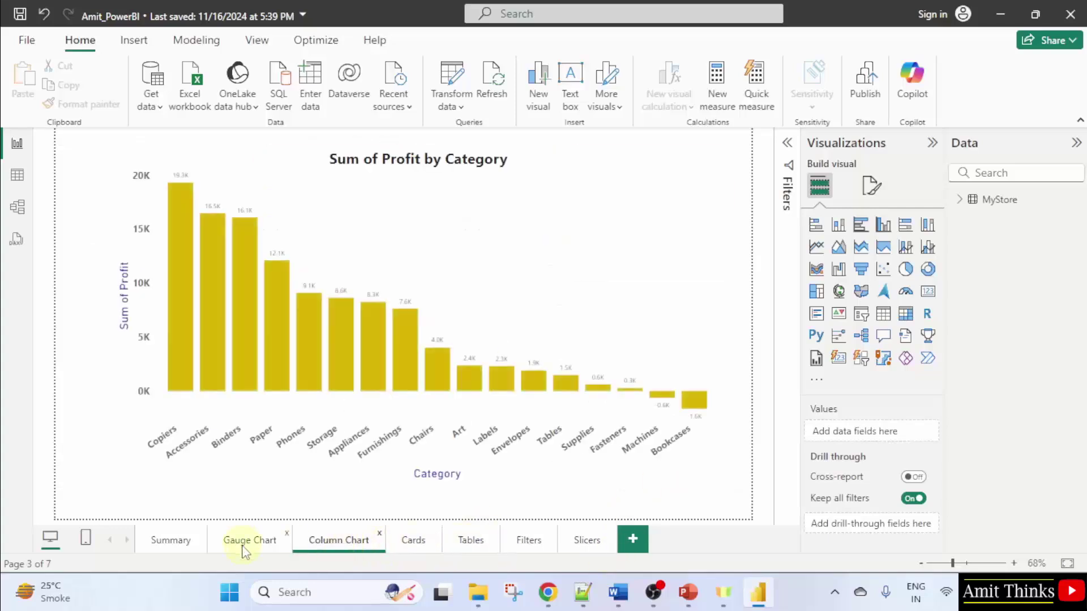
{"action": "left_click", "coordinate": [244, 544]}
{"action": "left_click", "coordinate": [170, 544]}
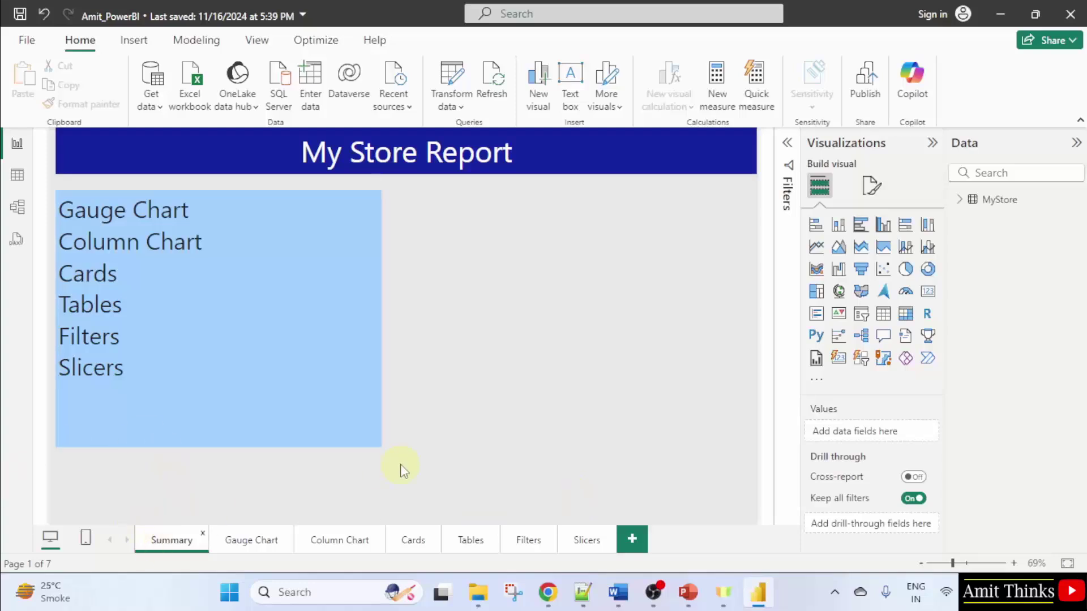
Publish the report, saving changes first, and sign in with the account e-mail
{"action": "left_click", "coordinate": [867, 97]}
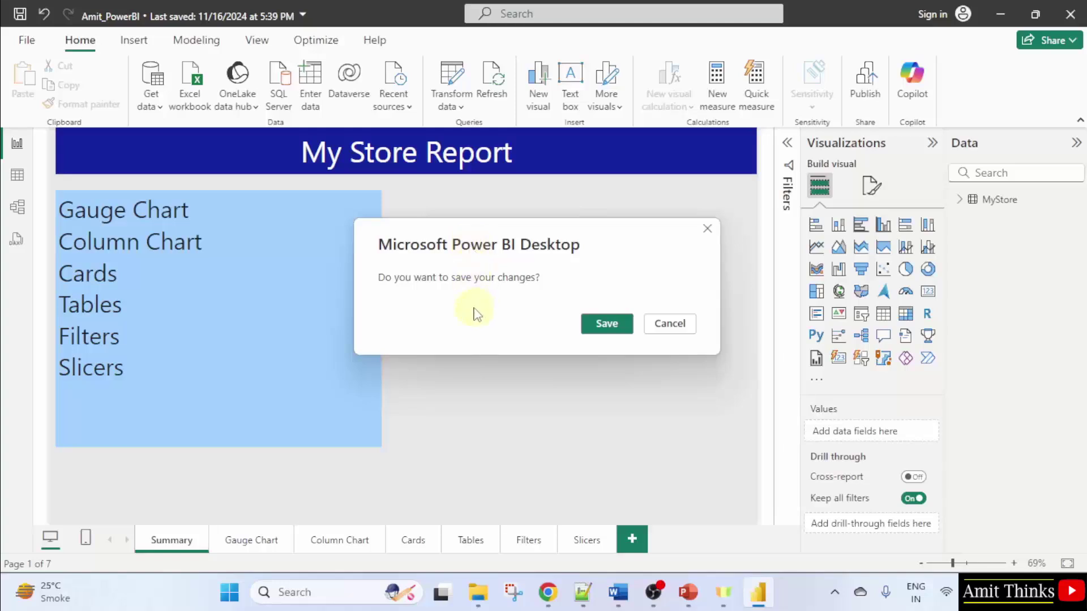
{"action": "left_click", "coordinate": [606, 325]}
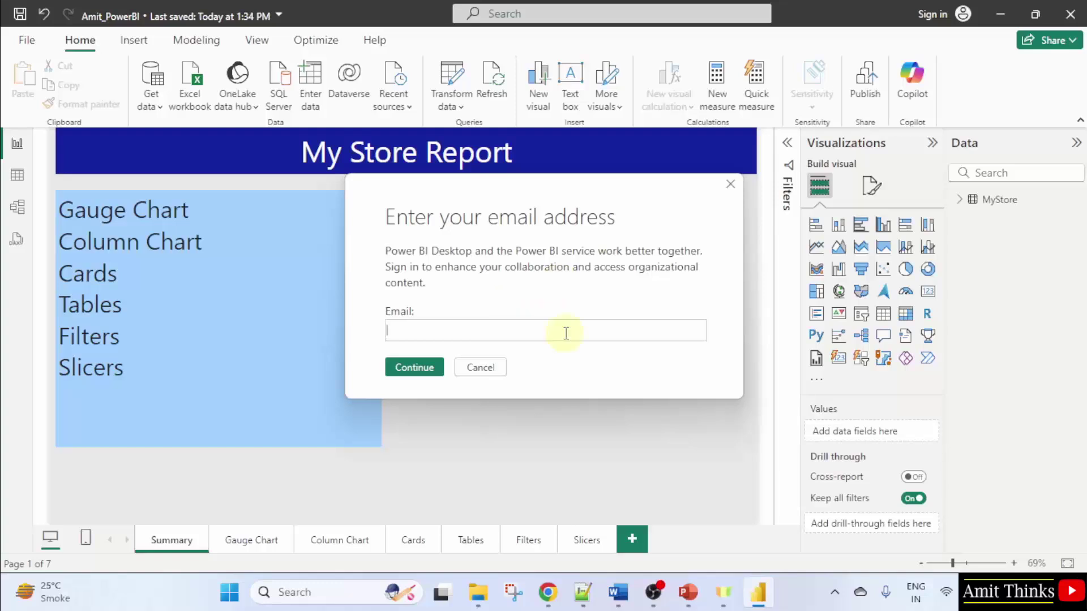
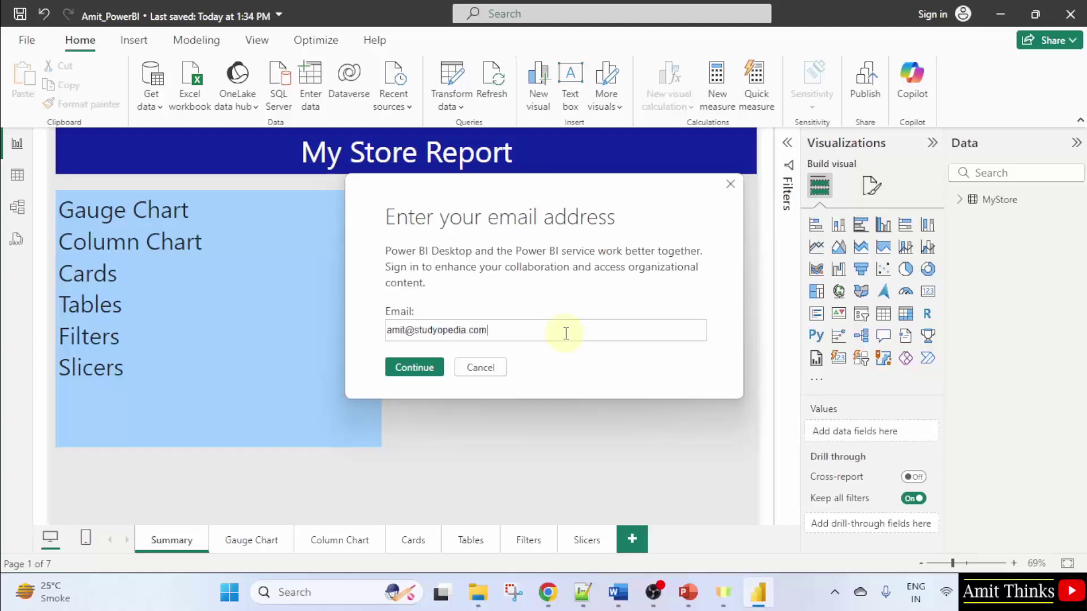
{"action": "left_click", "coordinate": [421, 373]}
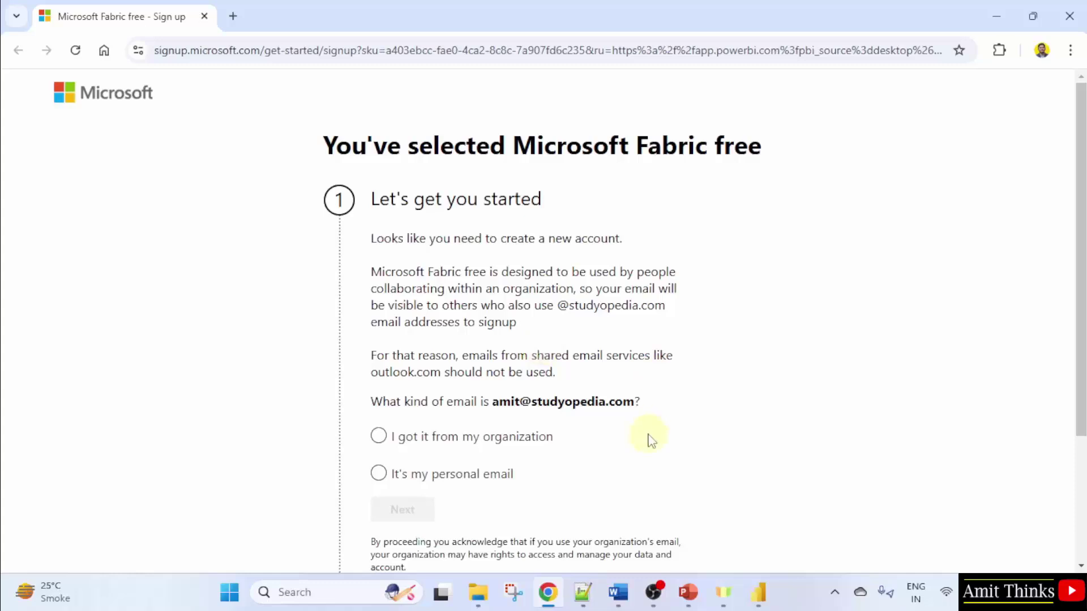
Mark the email as an organization address and pick India (+91) as the country code
{"action": "left_click", "coordinate": [379, 445]}
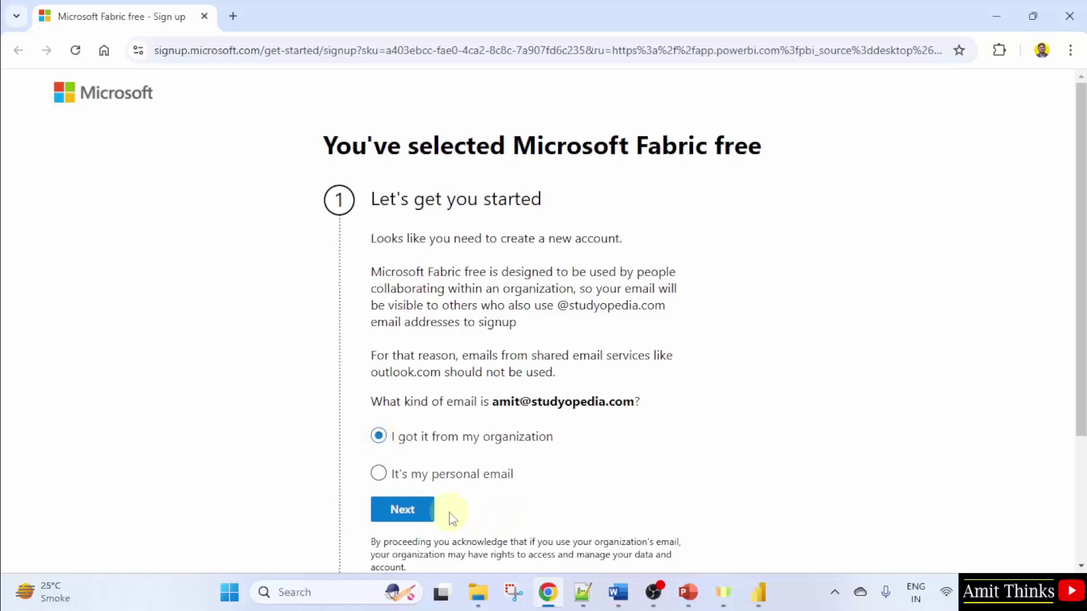
{"action": "left_click", "coordinate": [412, 519]}
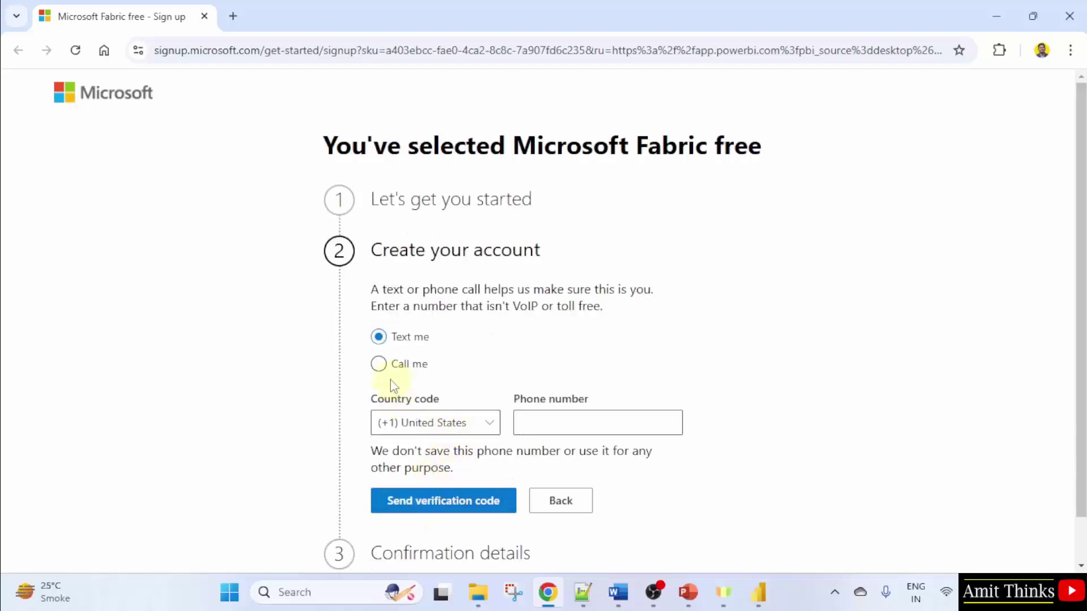
{"action": "left_click", "coordinate": [478, 436]}
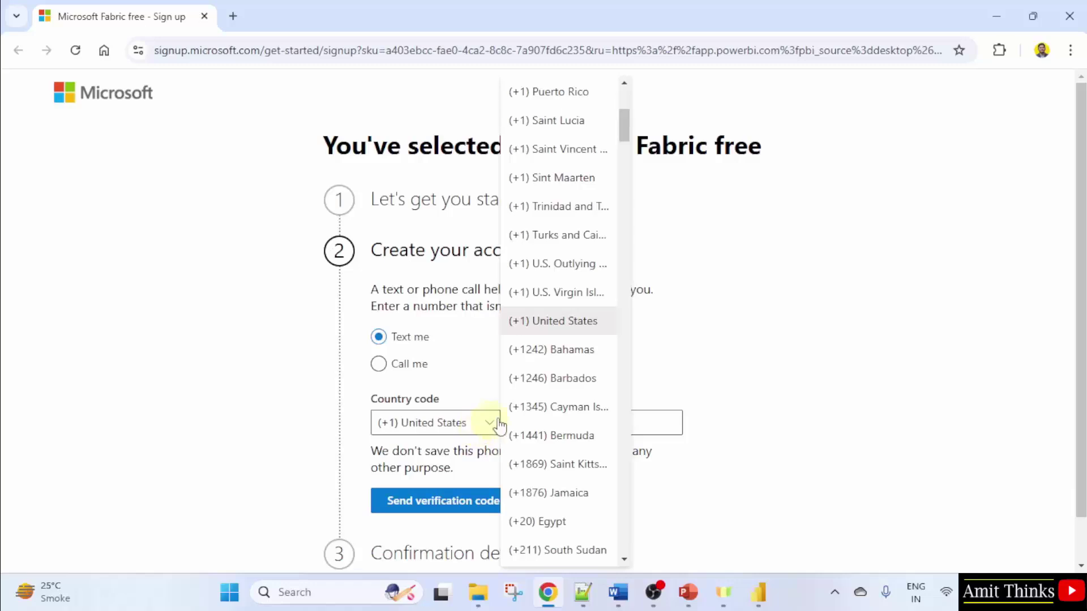
{"action": "scroll", "coordinate": [526, 396], "scroll_direction": "down", "scroll_amount": 10}
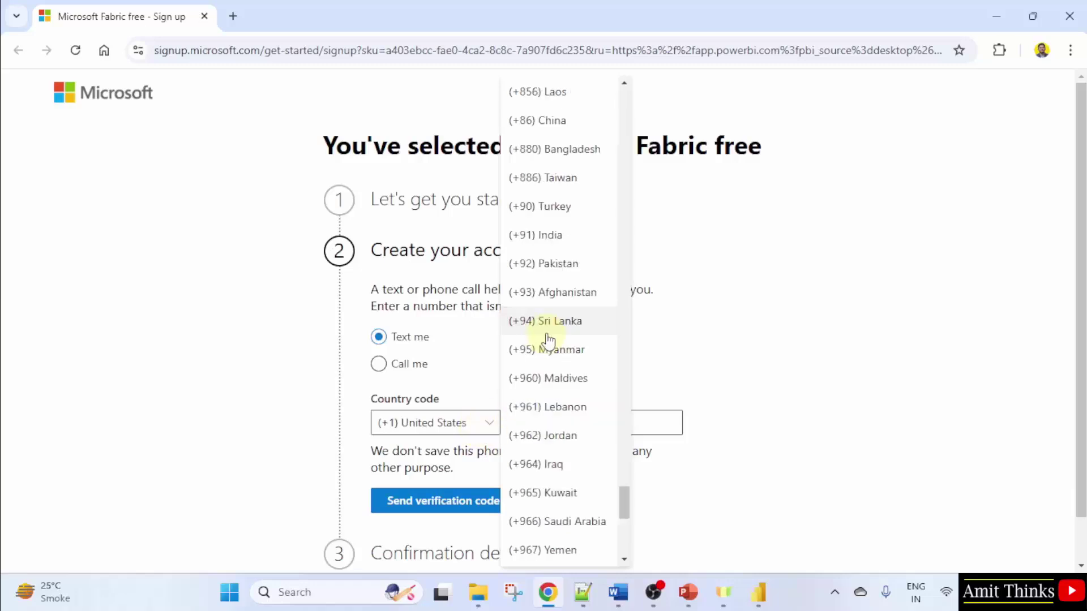
{"action": "left_click", "coordinate": [594, 245]}
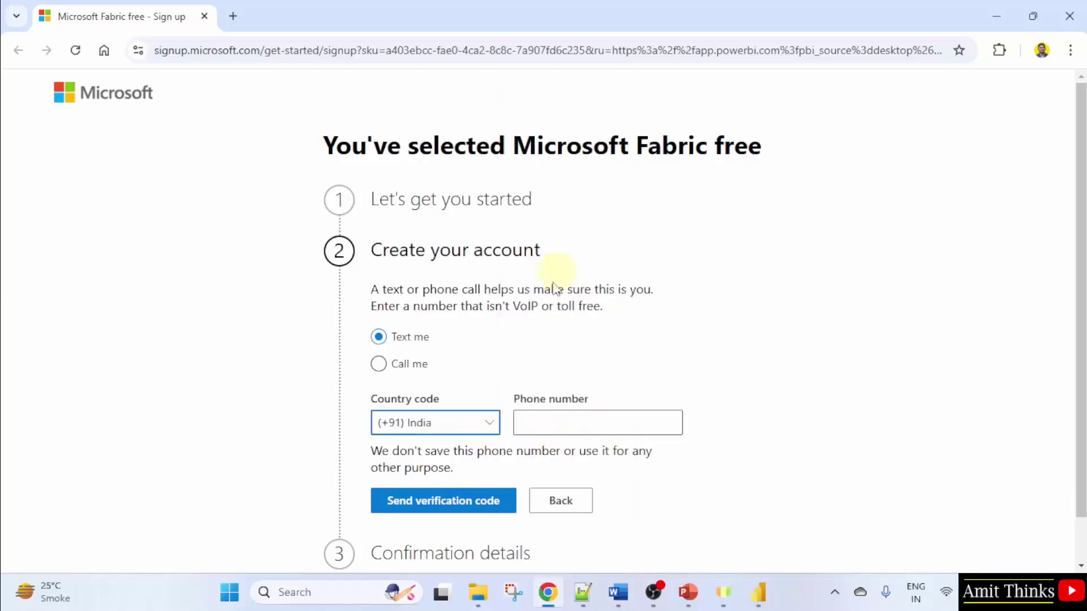
Enter the phone number, have a code sent by text, and verify it
{"action": "left_click", "coordinate": [588, 419]}
{"action": "type", "text": "9"}
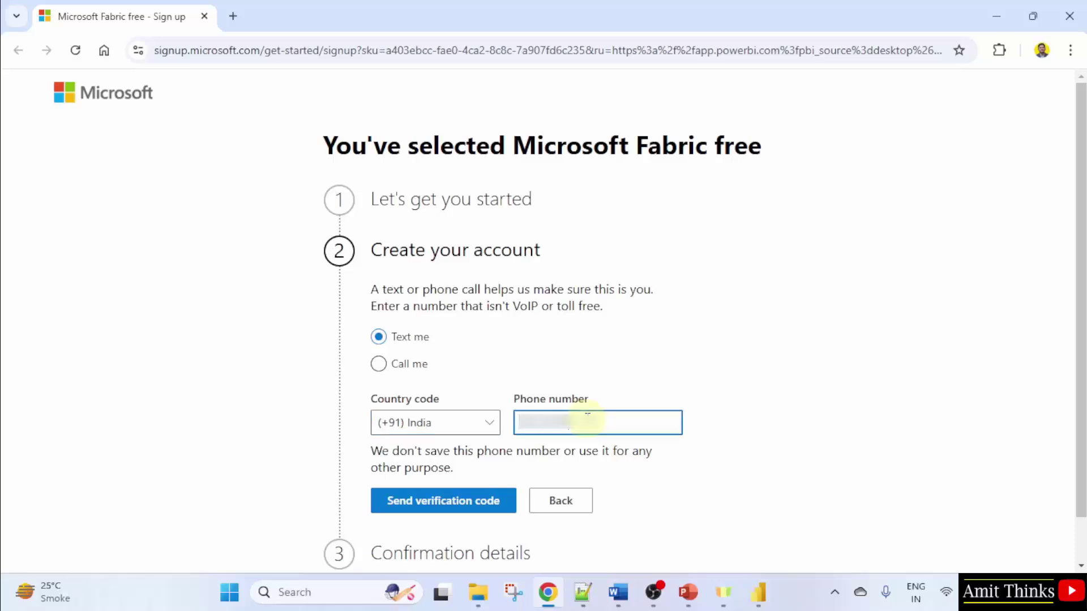
{"action": "left_click", "coordinate": [512, 457]}
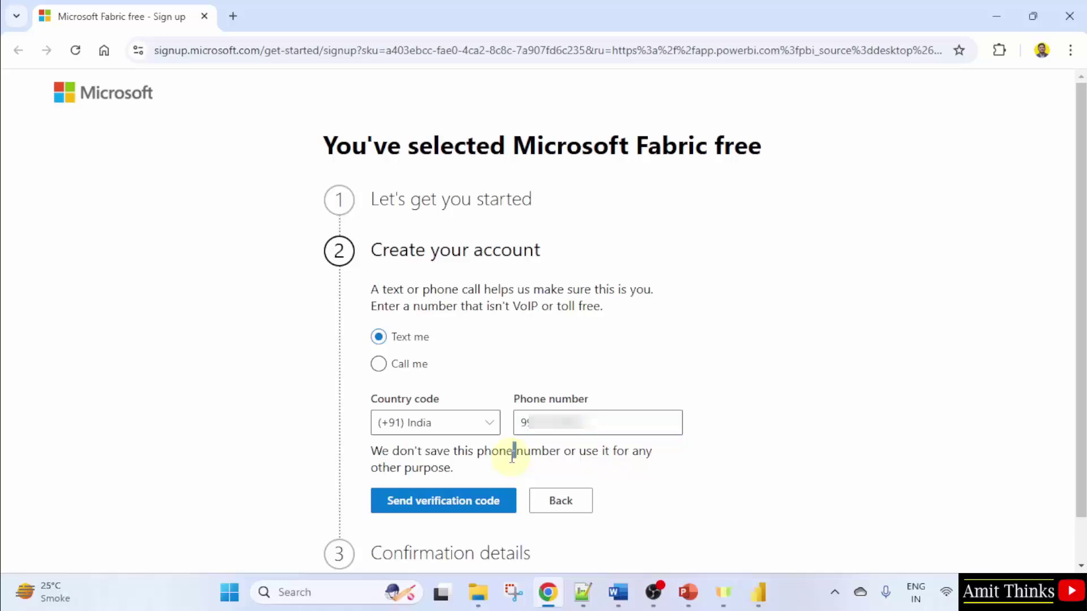
{"action": "left_click", "coordinate": [476, 512]}
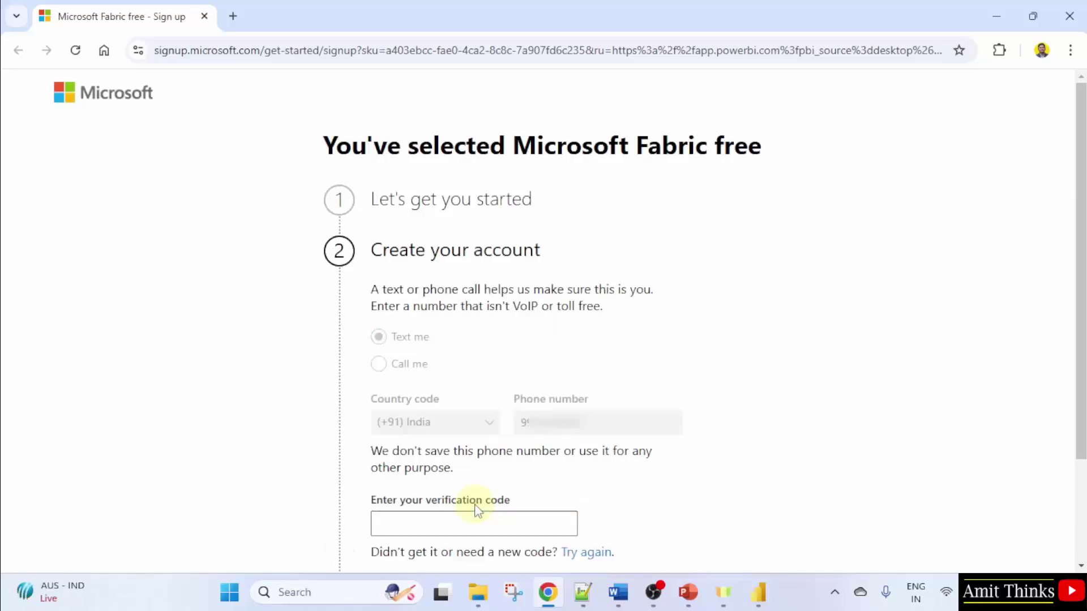
{"action": "left_click", "coordinate": [479, 521]}
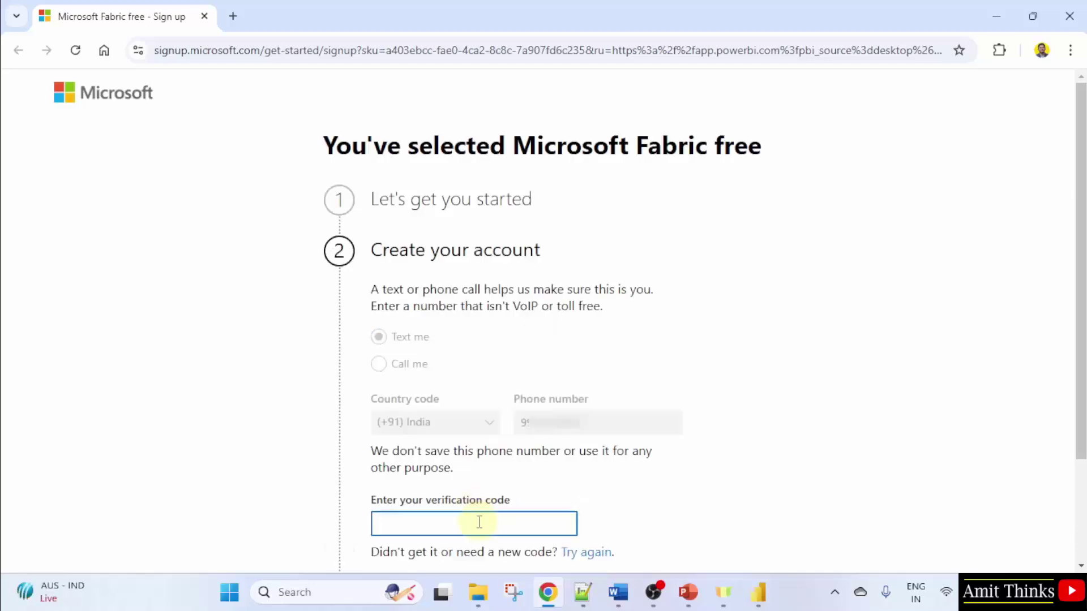
{"action": "type", "text": "73"}
{"action": "scroll", "coordinate": [484, 525], "scroll_direction": "down", "scroll_amount": 2}
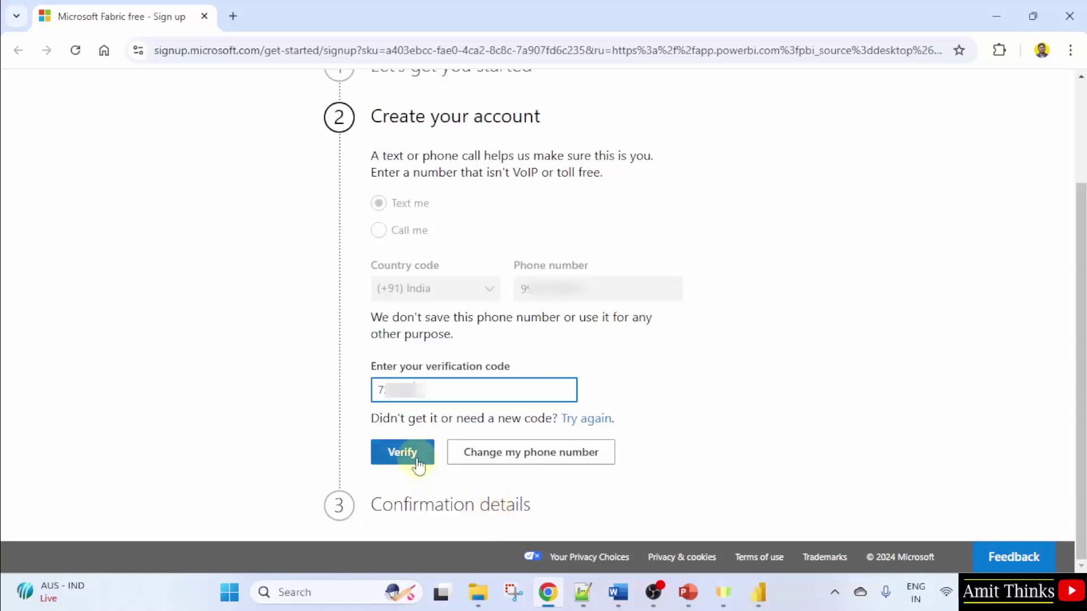
{"action": "left_click", "coordinate": [418, 465]}
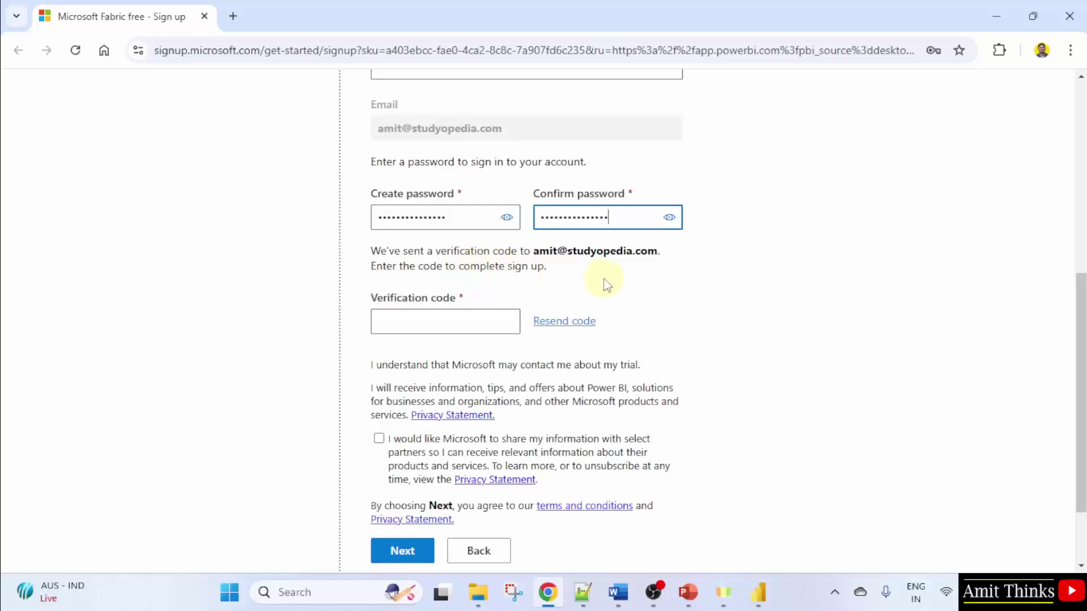
Enter the emailed verification code, opt in to partner sharing, and submit the details
{"action": "left_click", "coordinate": [445, 316]}
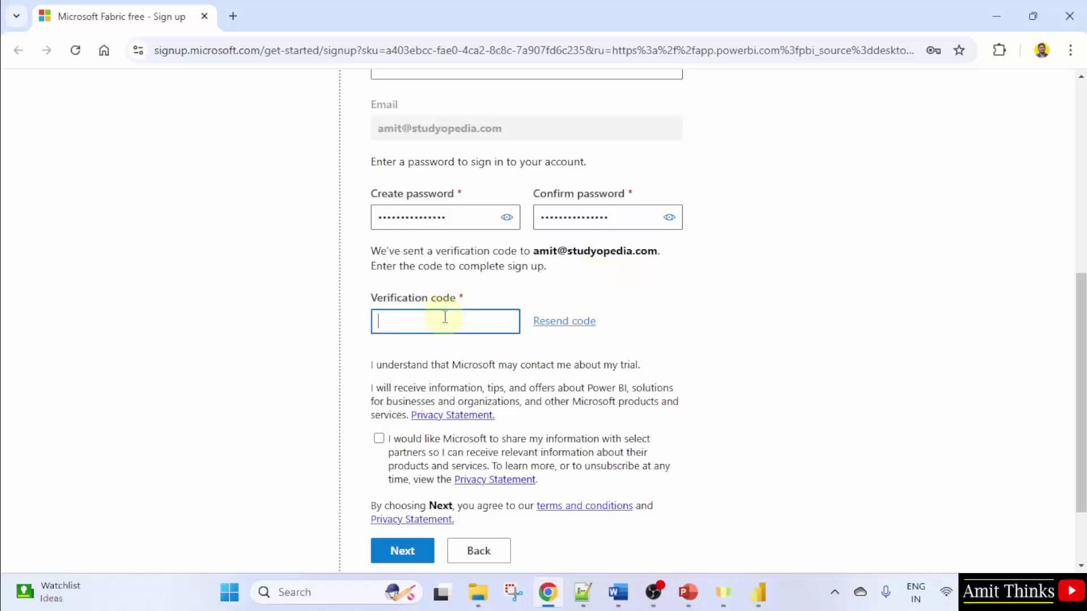
{"action": "type", "text": "5"}
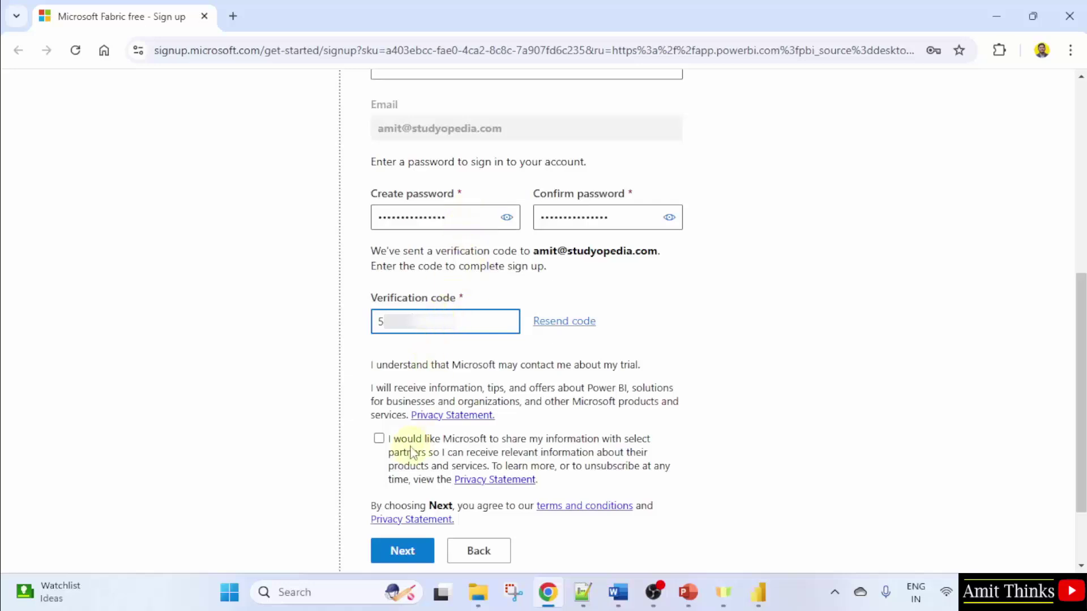
{"action": "left_click", "coordinate": [379, 440]}
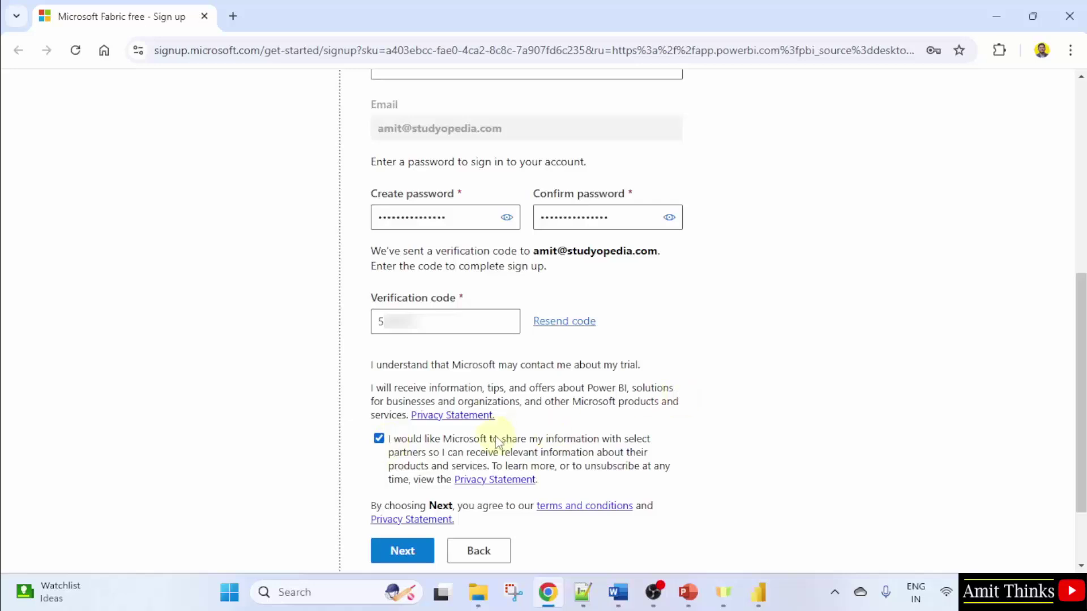
{"action": "left_click", "coordinate": [403, 551]}
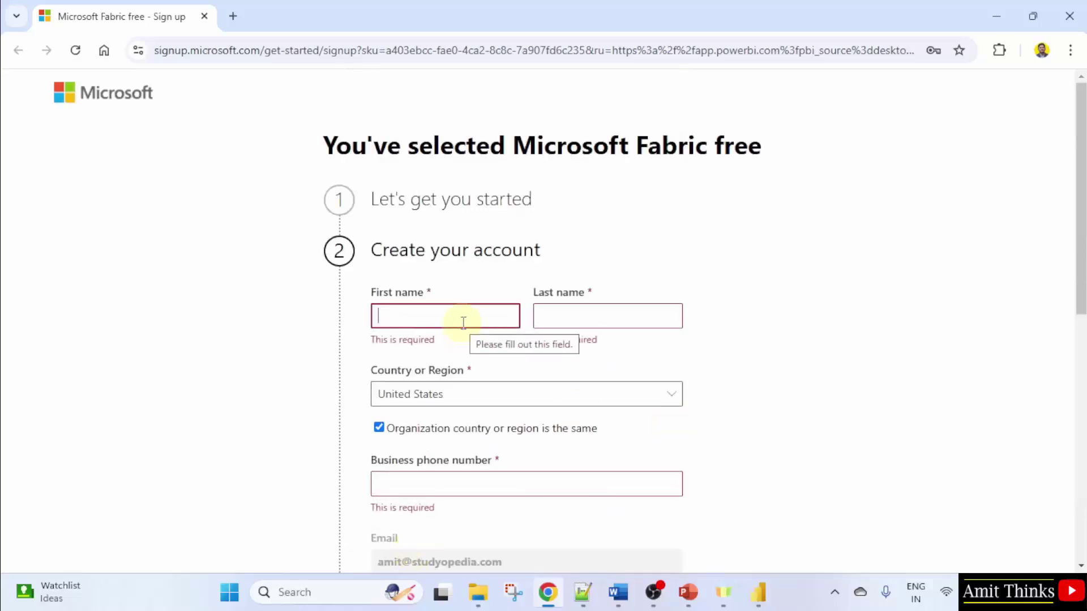
Fill in the user's first and last name and choose India as country or region
{"action": "key", "text": "Tab"}
{"action": "key", "text": "Tab"}
{"action": "left_click", "coordinate": [445, 380]}
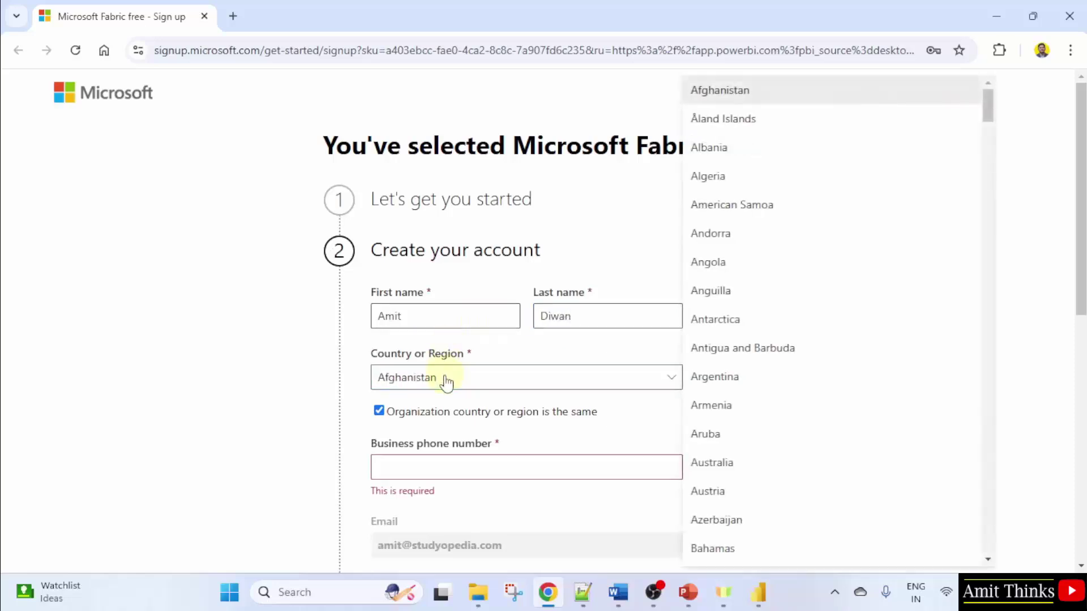
{"action": "scroll", "coordinate": [815, 346], "scroll_direction": "down", "scroll_amount": 20}
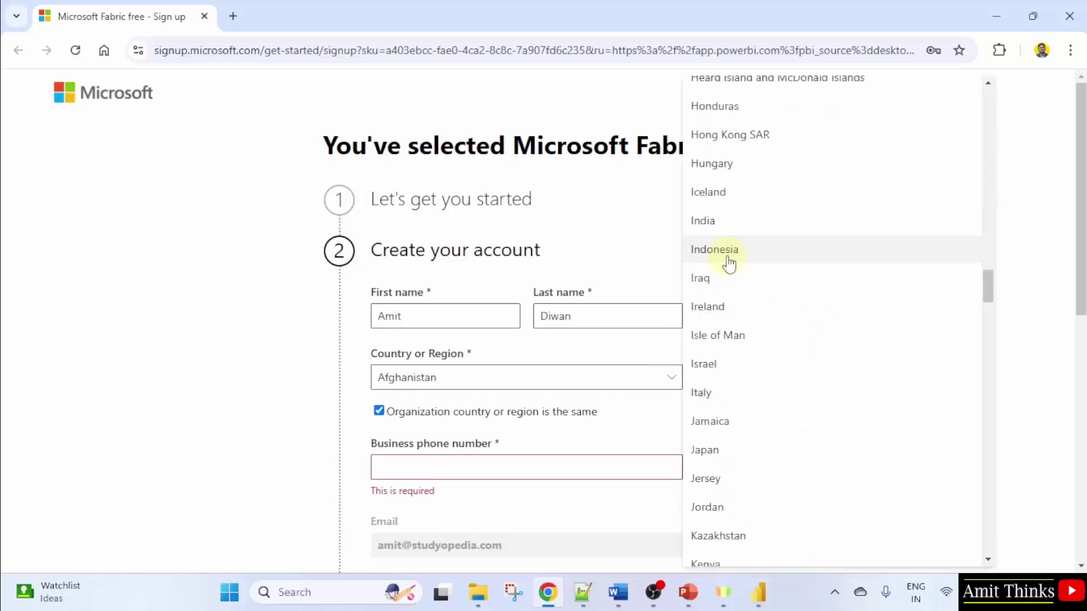
{"action": "left_click", "coordinate": [725, 225]}
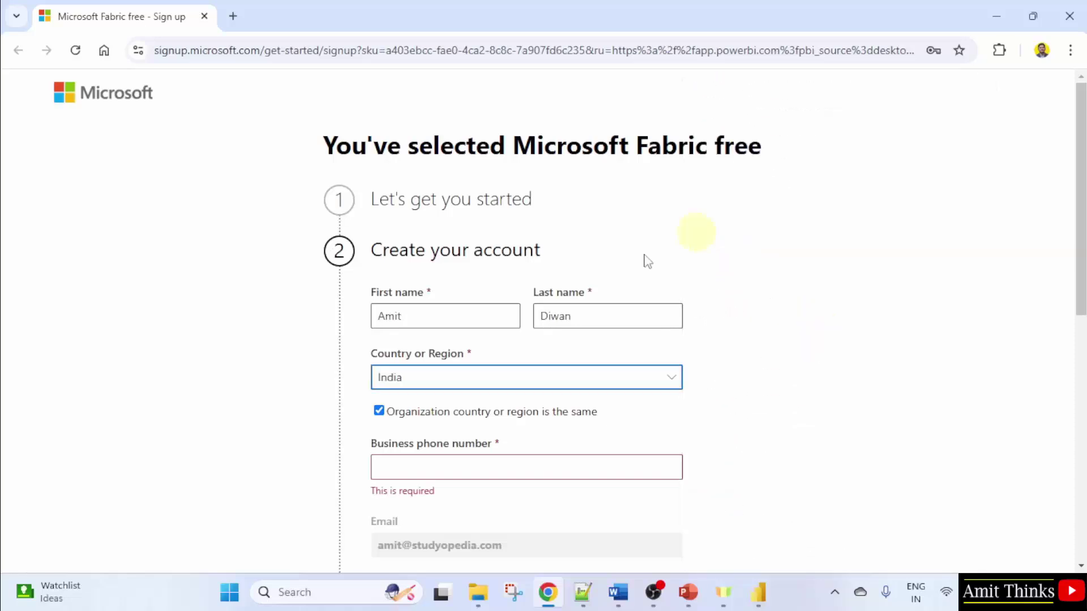
Enter the business phone number, opt in to partner sharing, and submit the form
{"action": "left_click", "coordinate": [472, 462]}
{"action": "type", "text": "9"}
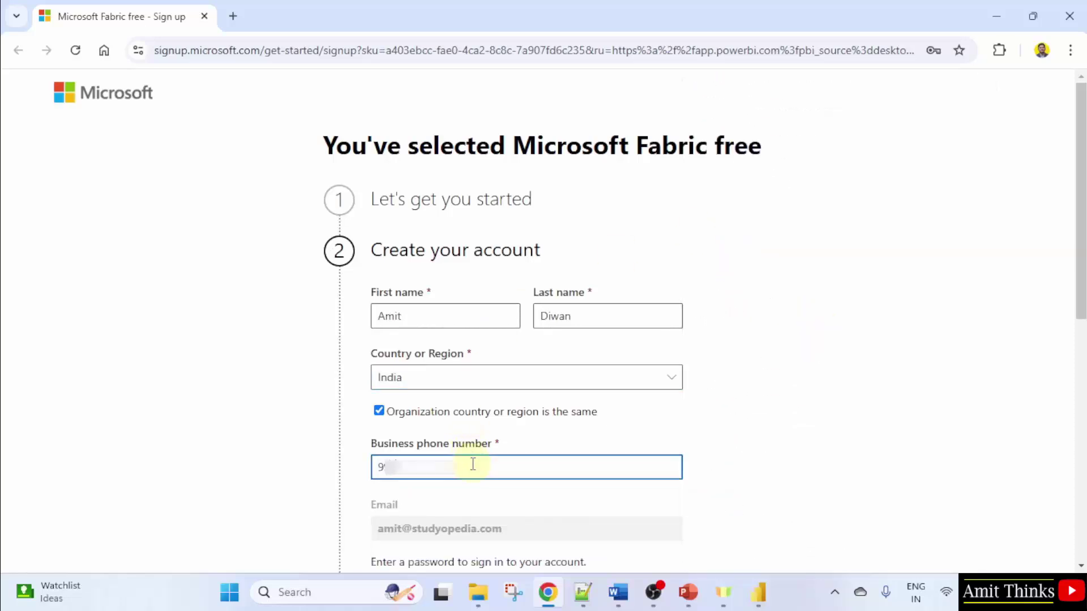
{"action": "type", "text": "00"}
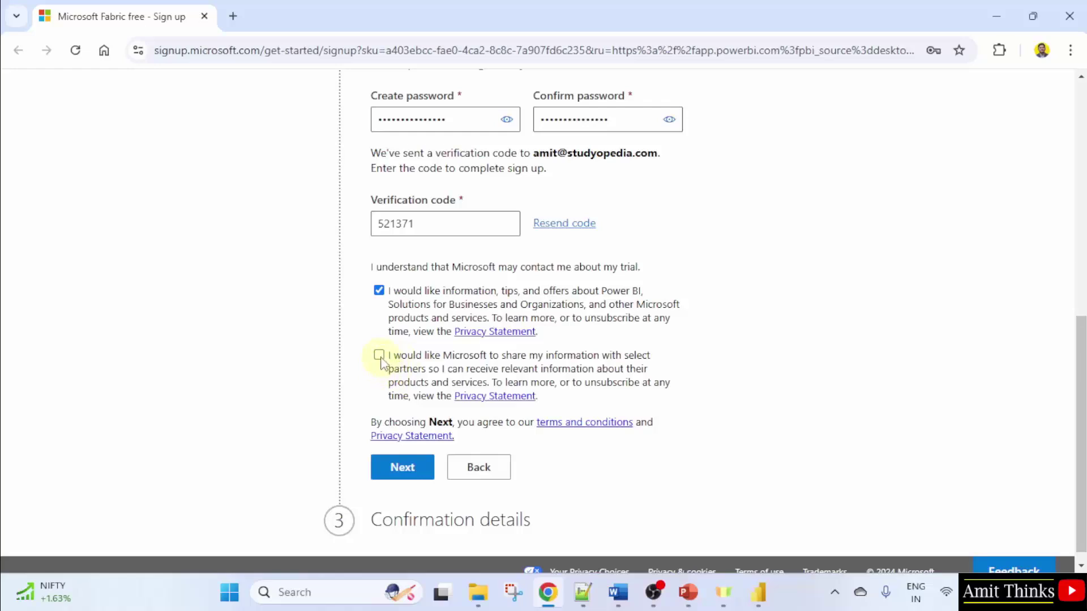
{"action": "left_click", "coordinate": [379, 355]}
{"action": "left_click", "coordinate": [402, 467]}
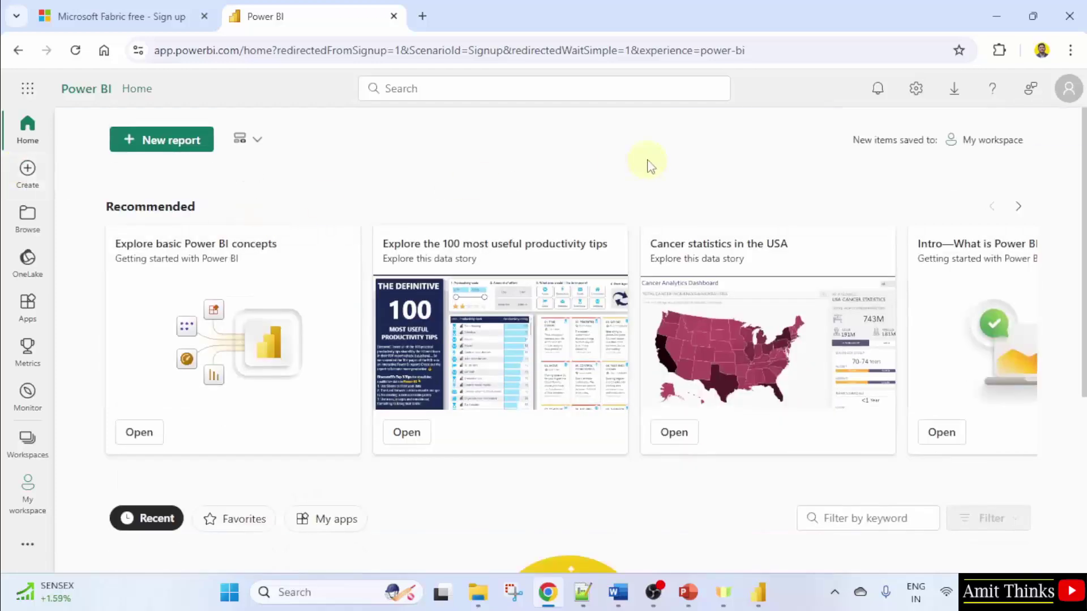
Open My workspace from the Workspaces list, dismiss the task flows intro, and return to Desktop
{"action": "left_click", "coordinate": [32, 458]}
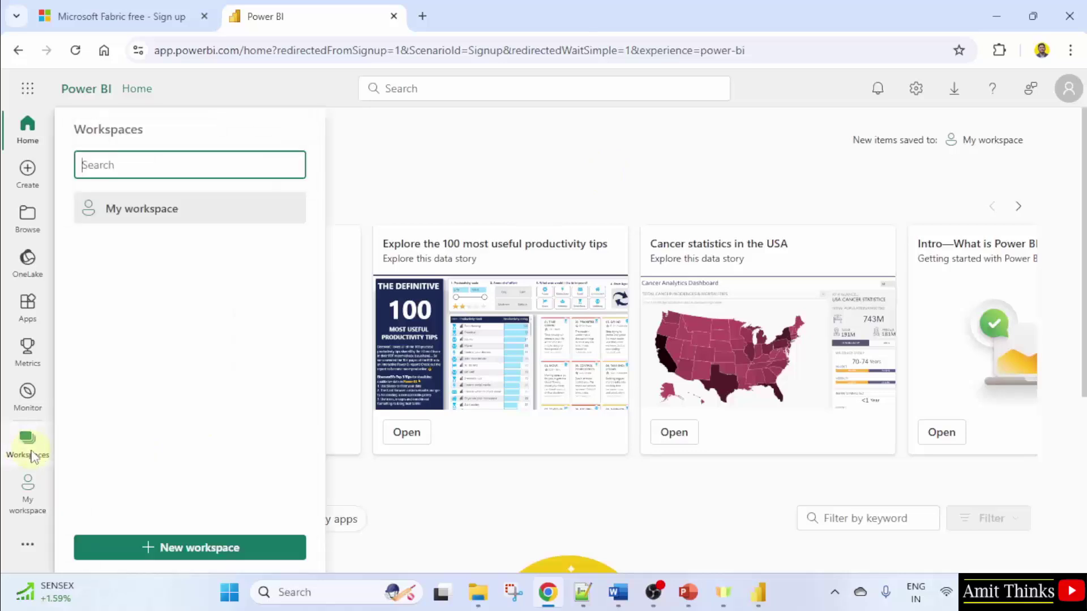
{"action": "left_click", "coordinate": [178, 214]}
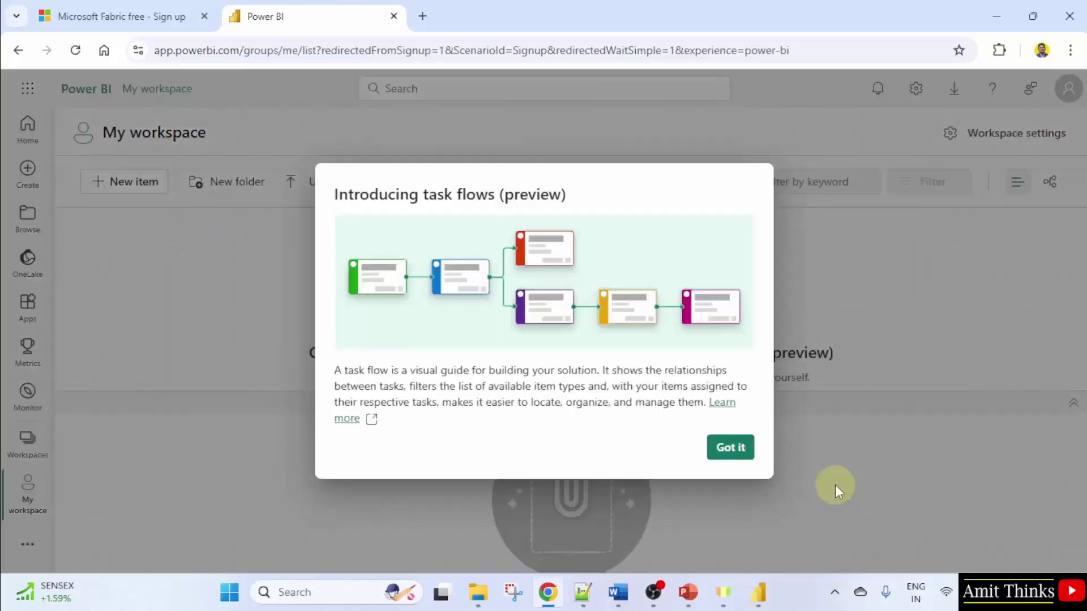
{"action": "left_click", "coordinate": [730, 447]}
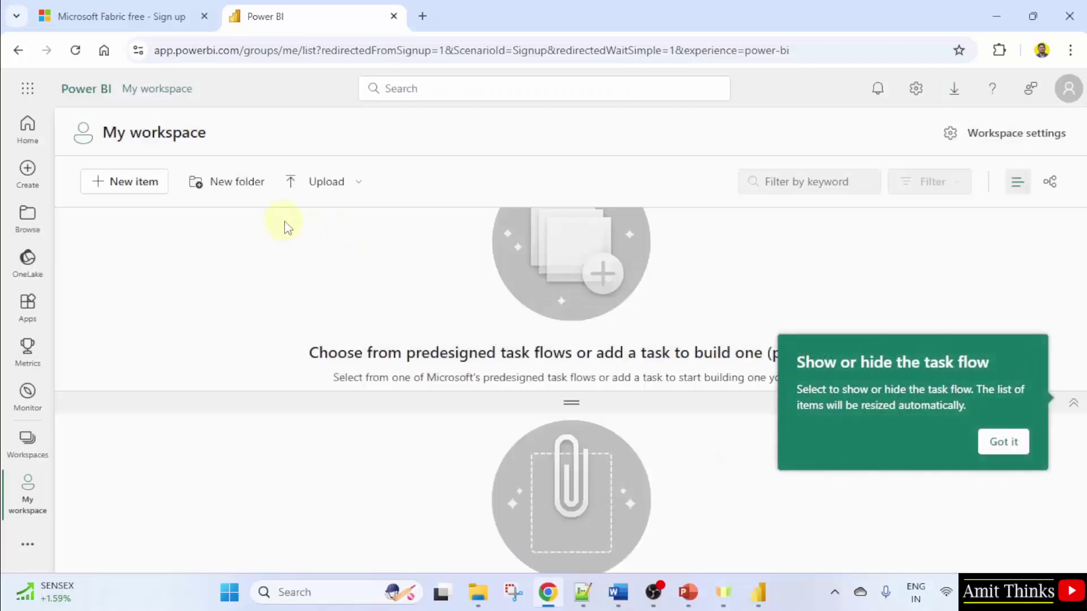
{"action": "left_click", "coordinate": [758, 592]}
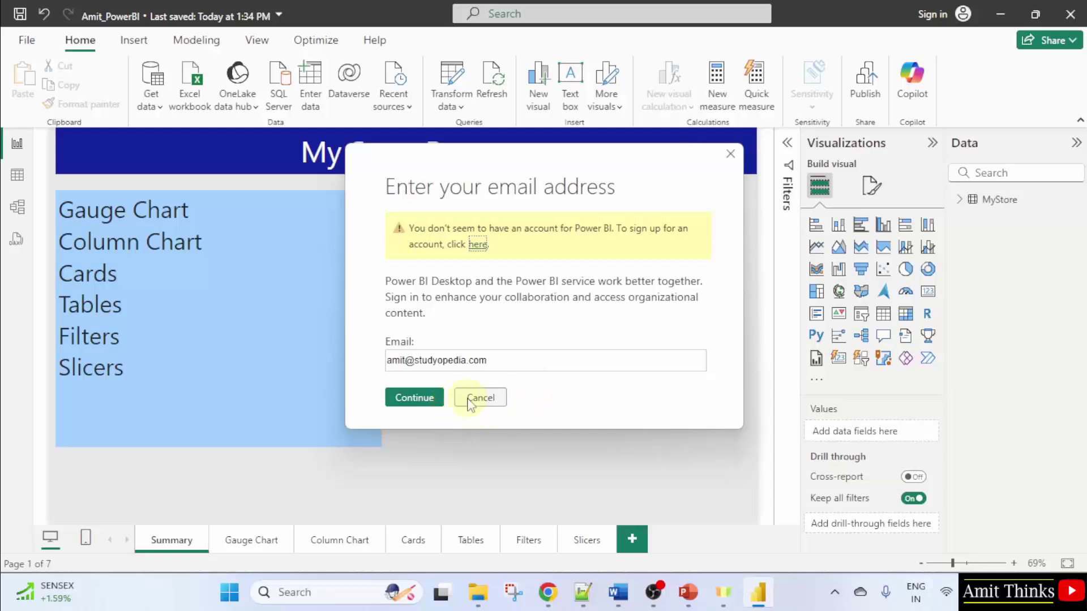
Cancel the email prompt, start Publish, and submit the account email address
{"action": "left_click", "coordinate": [424, 410]}
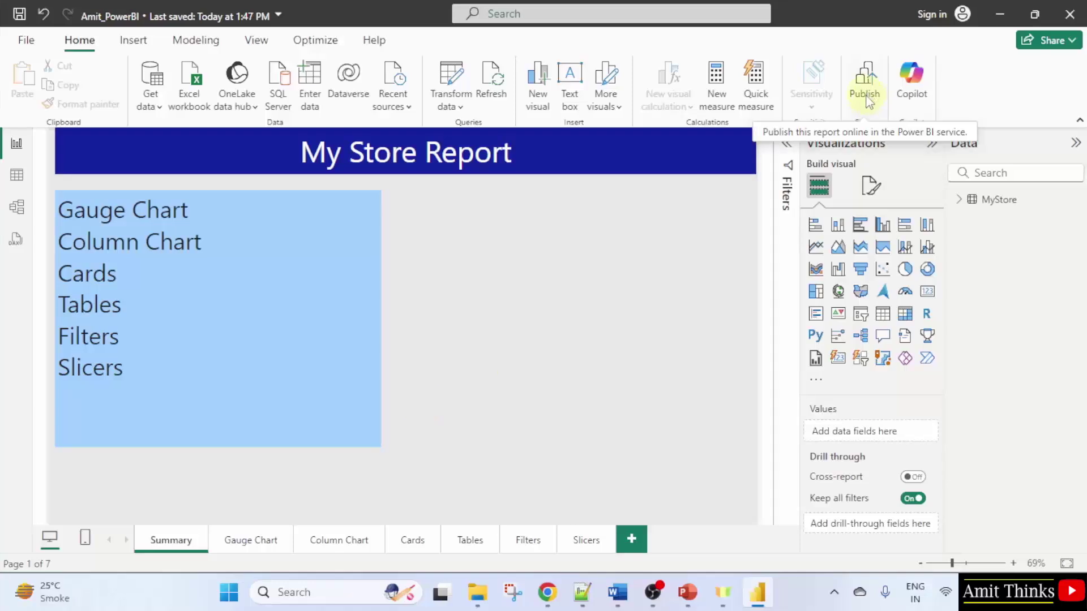
{"action": "left_click", "coordinate": [866, 96]}
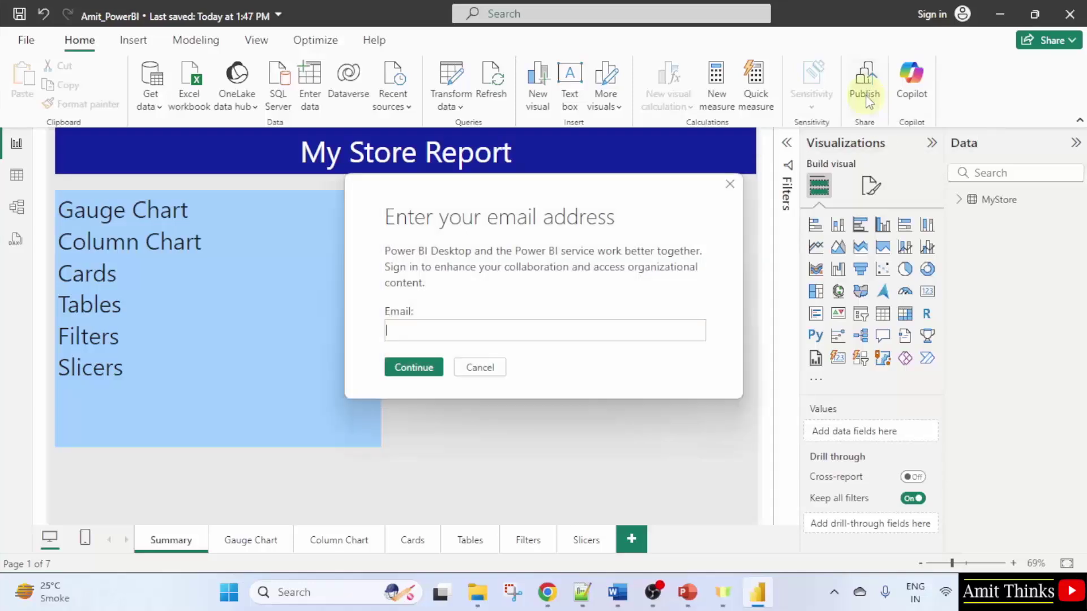
{"action": "left_click", "coordinate": [505, 340]}
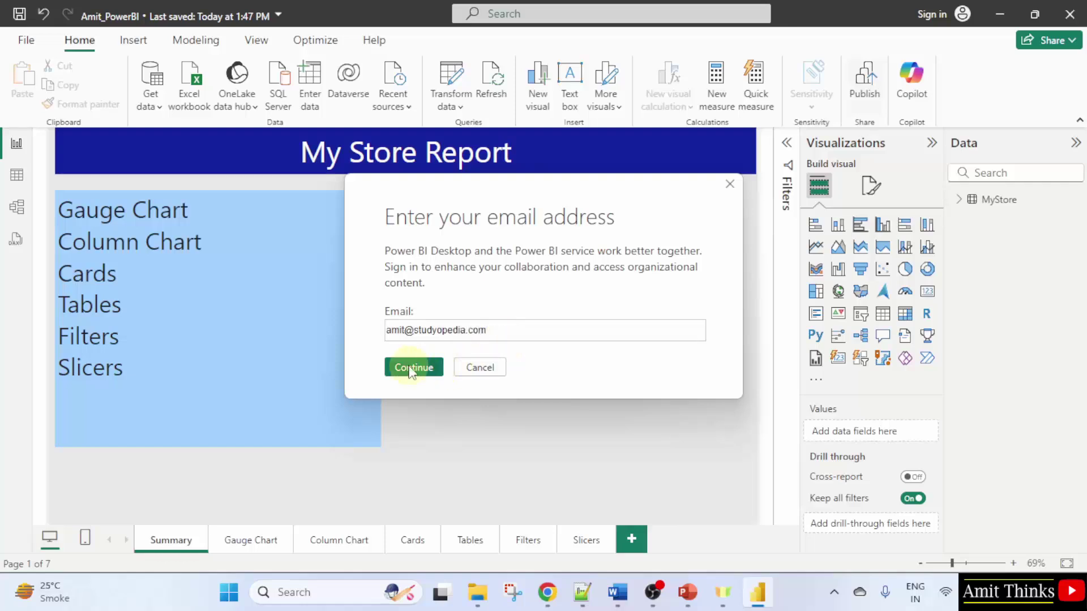
{"action": "left_click", "coordinate": [412, 372]}
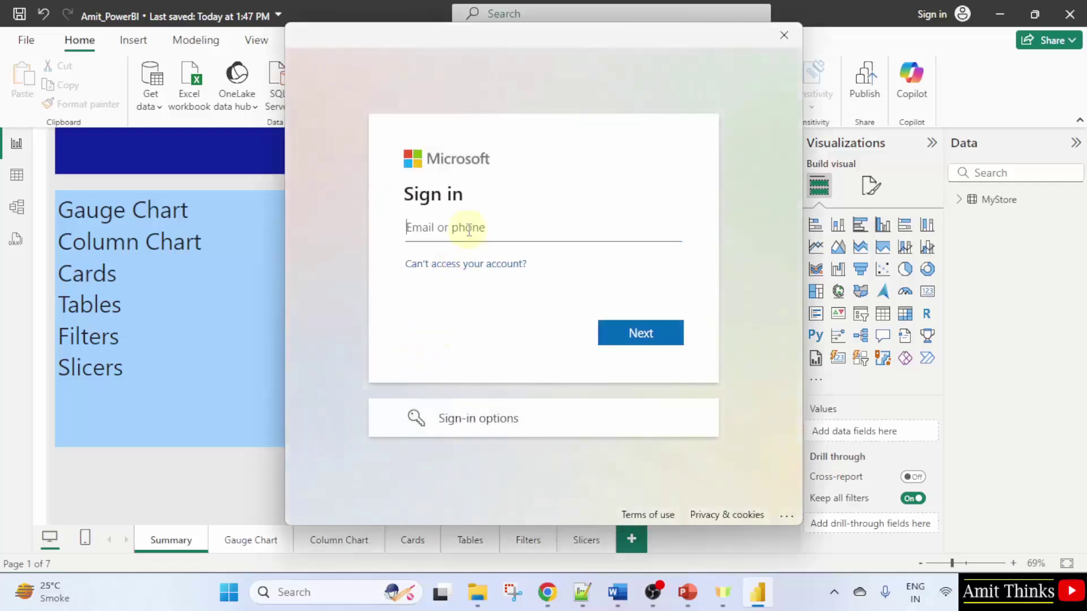
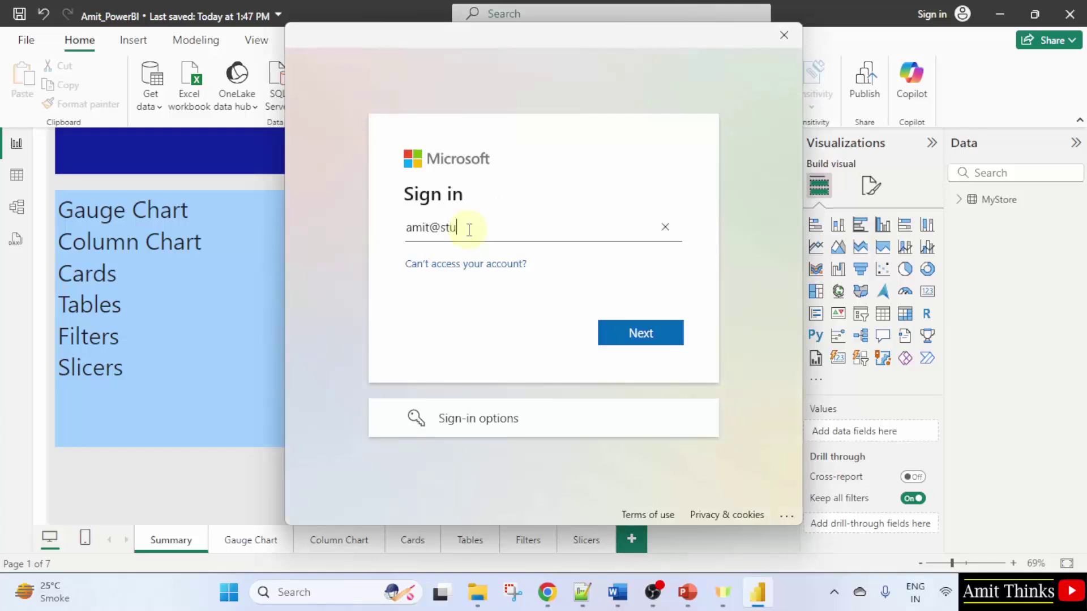
Sign in with the Microsoft account email and password, staying signed in across apps
{"action": "left_click", "coordinate": [631, 337]}
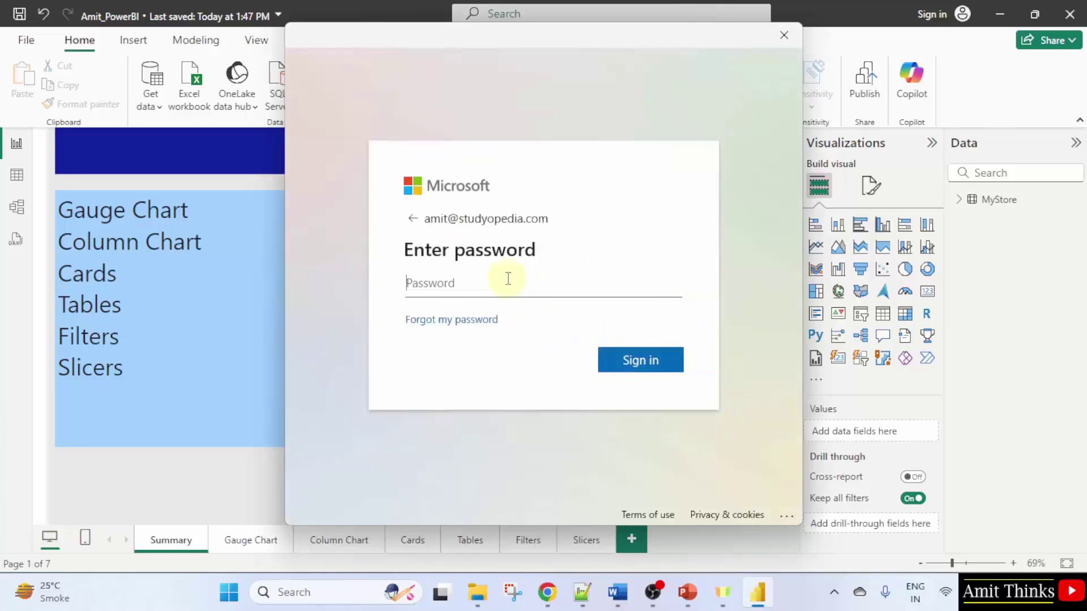
{"action": "type", "text": "•••••••••••••••"}
{"action": "left_click", "coordinate": [633, 369]}
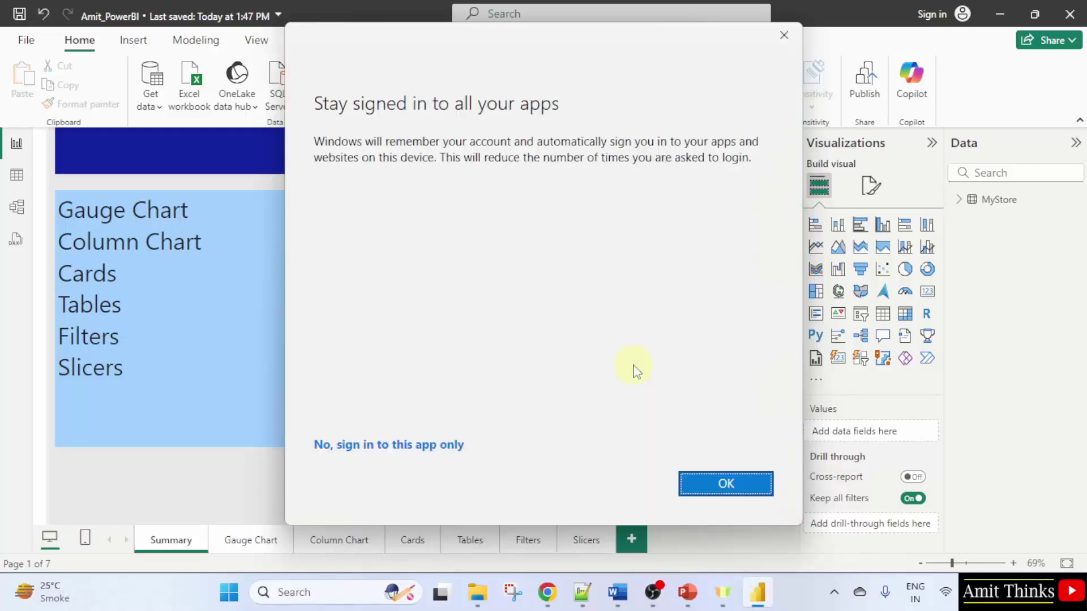
{"action": "left_click", "coordinate": [738, 487]}
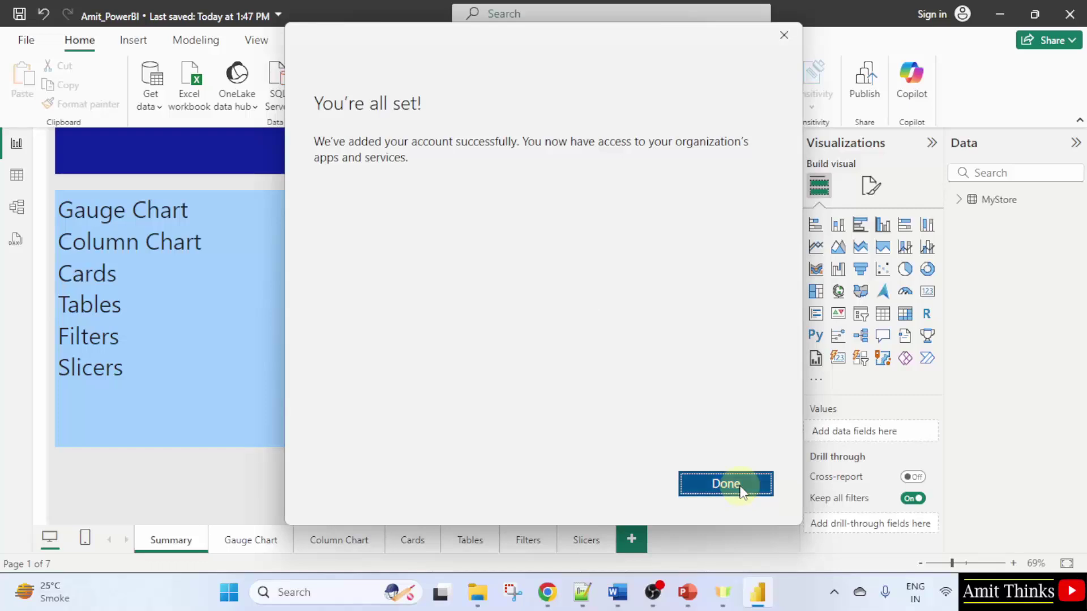
{"action": "left_click", "coordinate": [730, 486]}
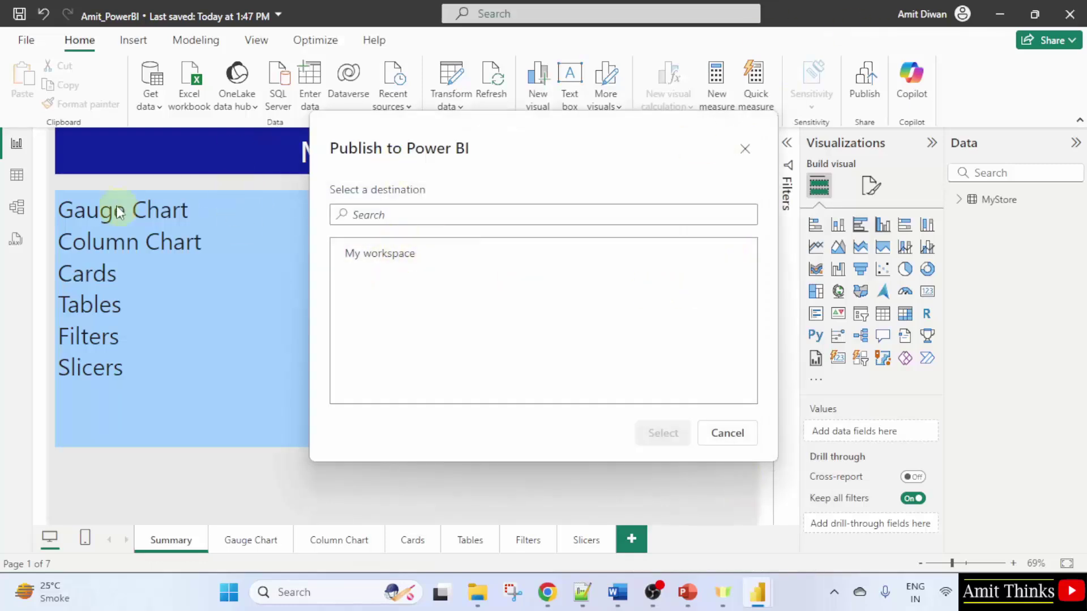
Choose My workspace as the destination and confirm publishing Amit_PowerBI.pbix there
{"action": "left_click", "coordinate": [439, 262]}
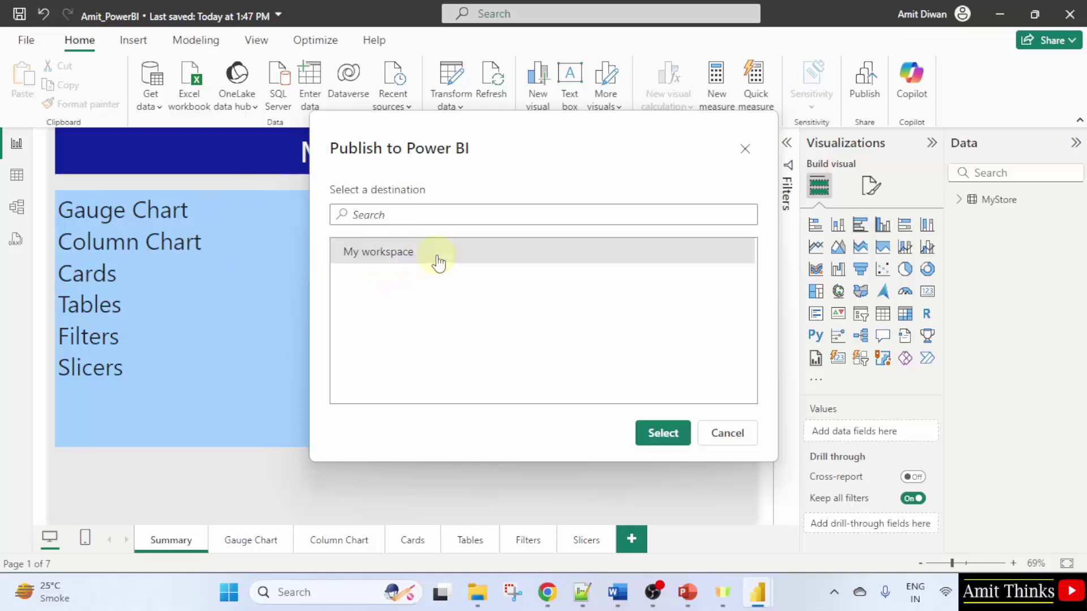
{"action": "left_click", "coordinate": [547, 592]}
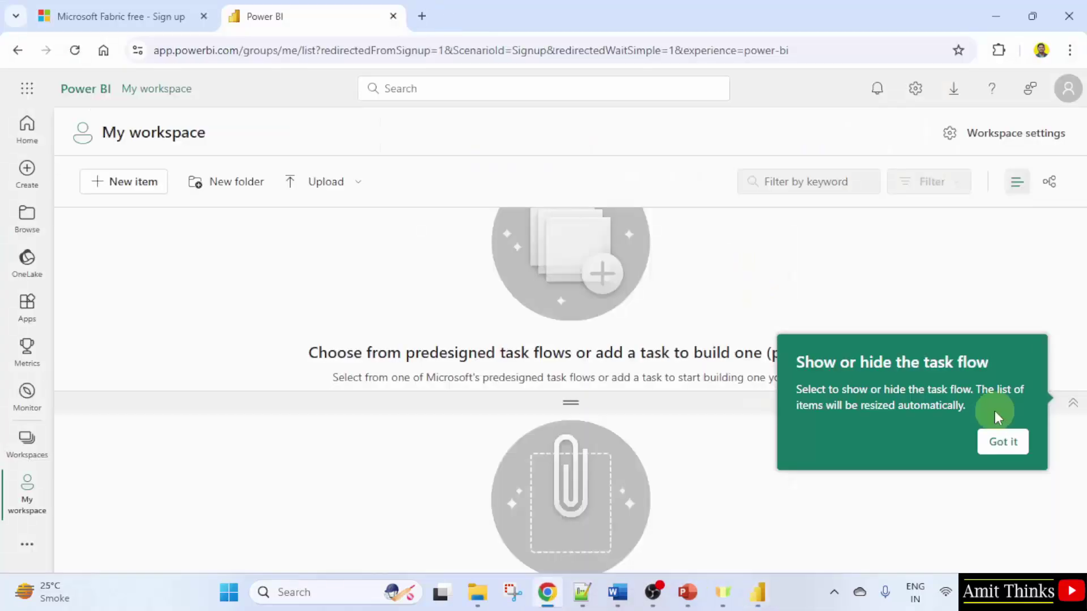
{"action": "left_click", "coordinate": [1002, 442]}
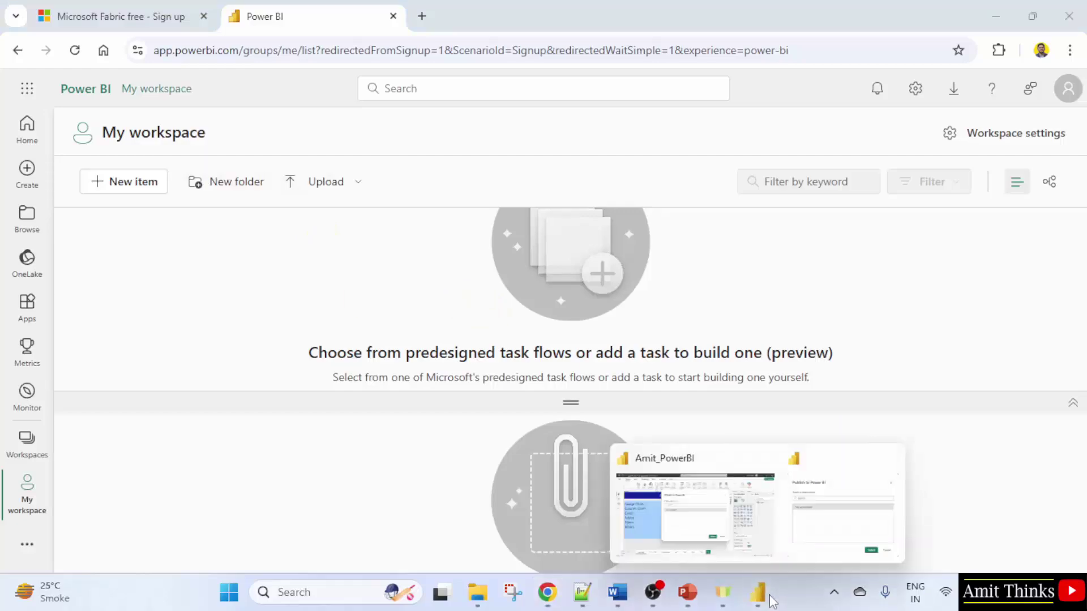
{"action": "left_click", "coordinate": [995, 17]}
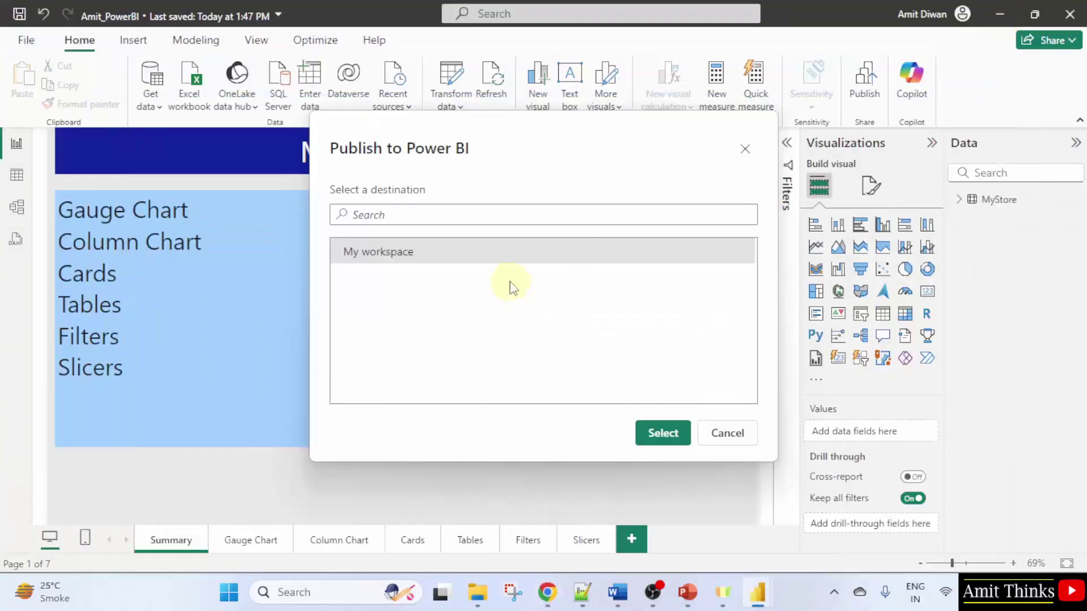
{"action": "left_click", "coordinate": [658, 437]}
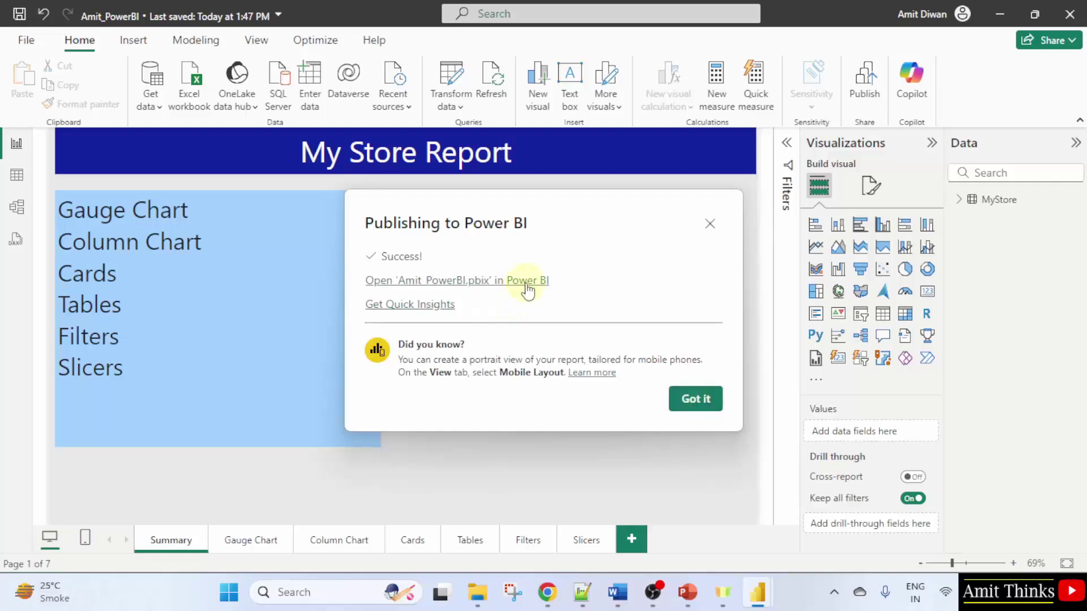
Open the published report online, dismiss the Copilot tip, and compare with Desktop's Summary page
{"action": "left_click", "coordinate": [526, 280]}
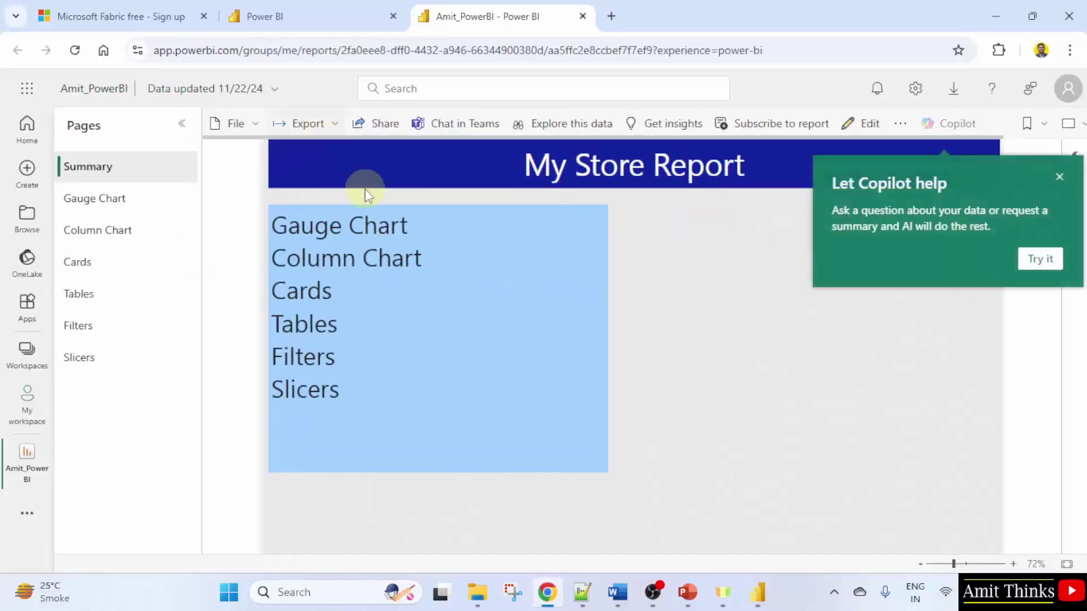
{"action": "left_click", "coordinate": [1059, 177]}
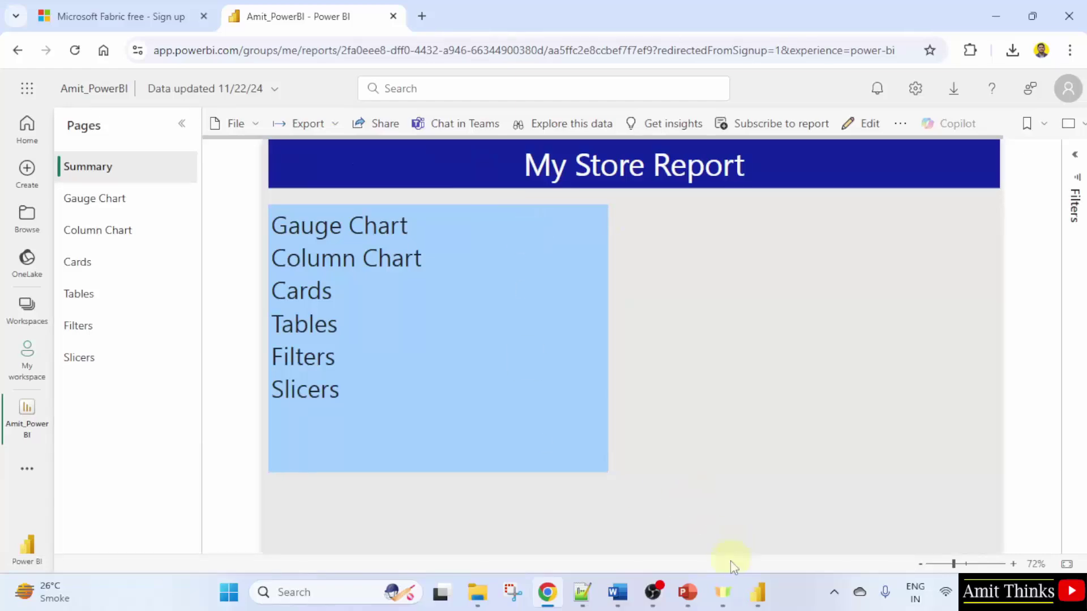
{"action": "left_click", "coordinate": [757, 592]}
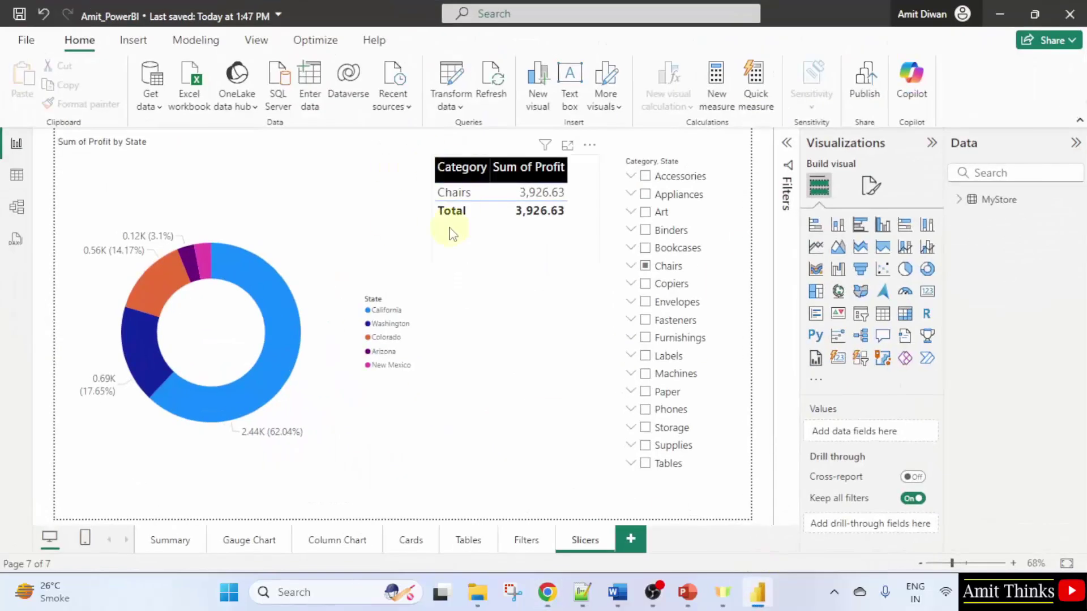
{"action": "left_click", "coordinate": [170, 541]}
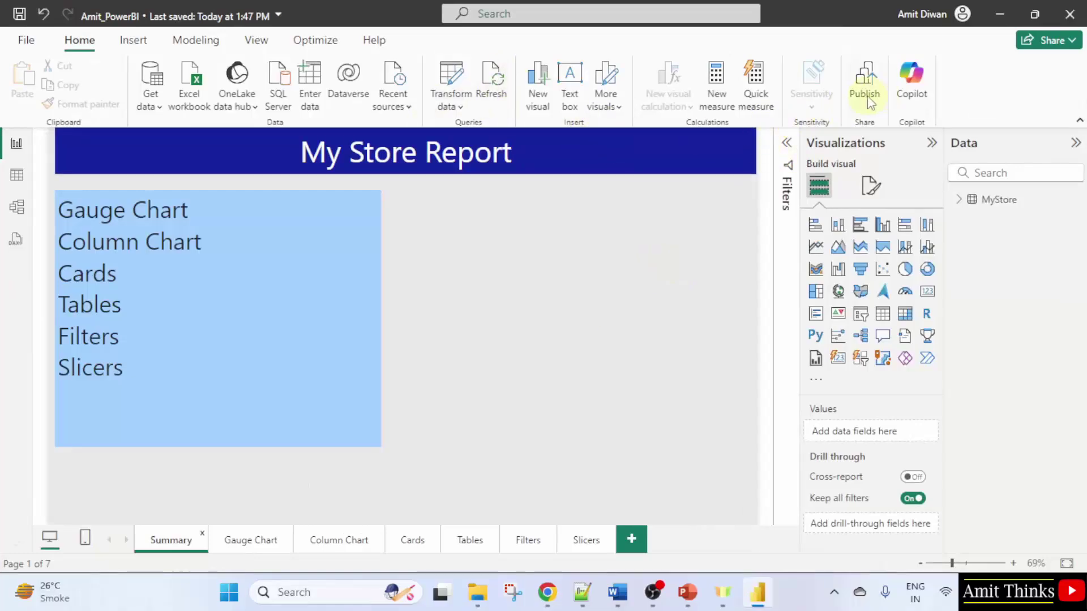
{"action": "left_click", "coordinate": [990, 17]}
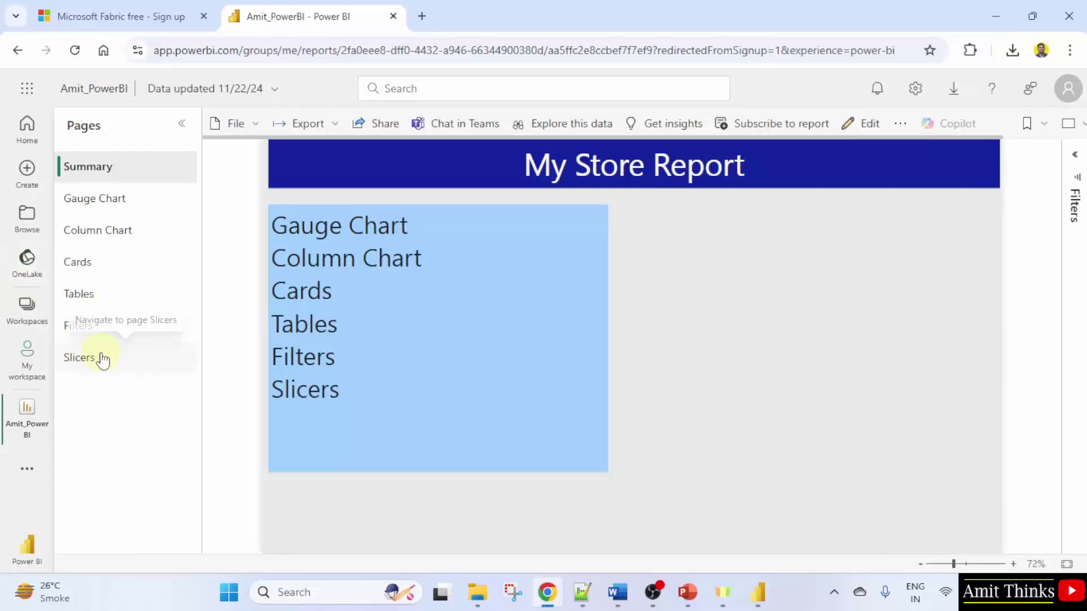
On the Slicers page, select Accessories but exclude California, Colorado, Oregon, New Mexico and Nevada
{"action": "left_click", "coordinate": [130, 370]}
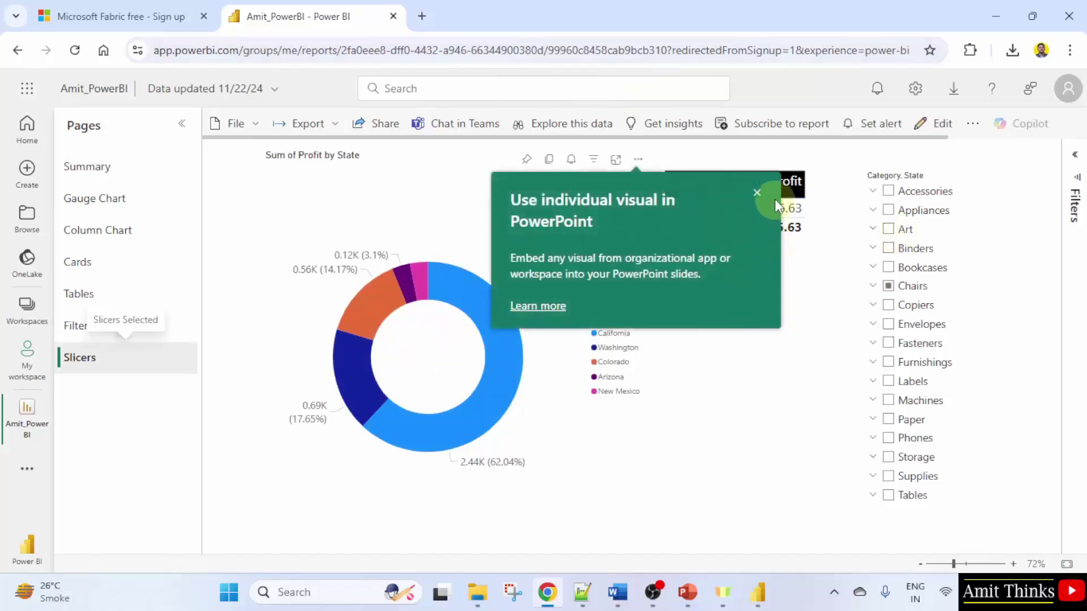
{"action": "left_click", "coordinate": [757, 194]}
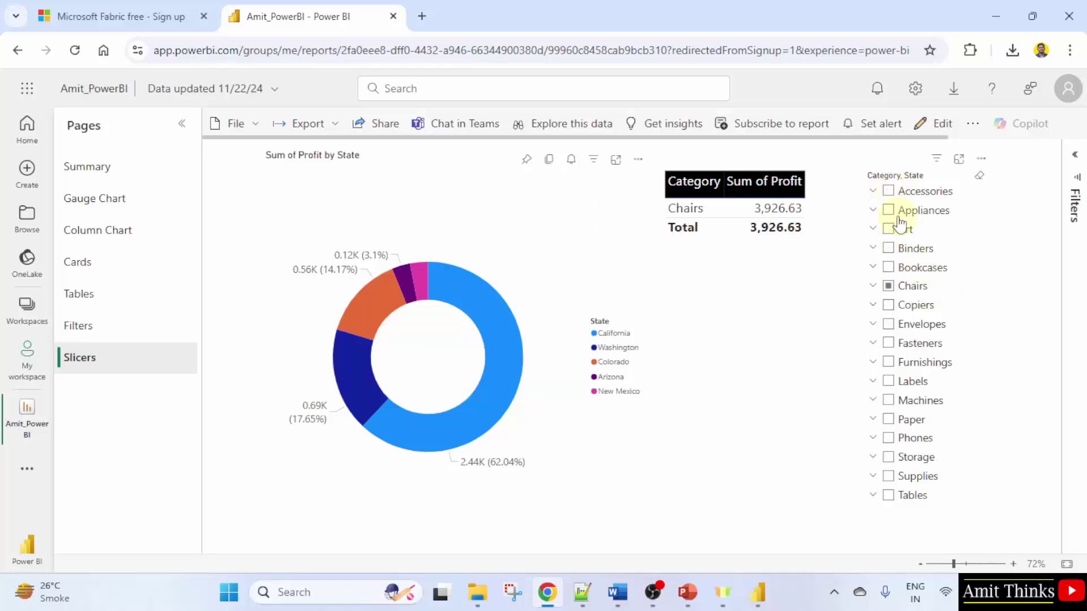
{"action": "left_click", "coordinate": [889, 192]}
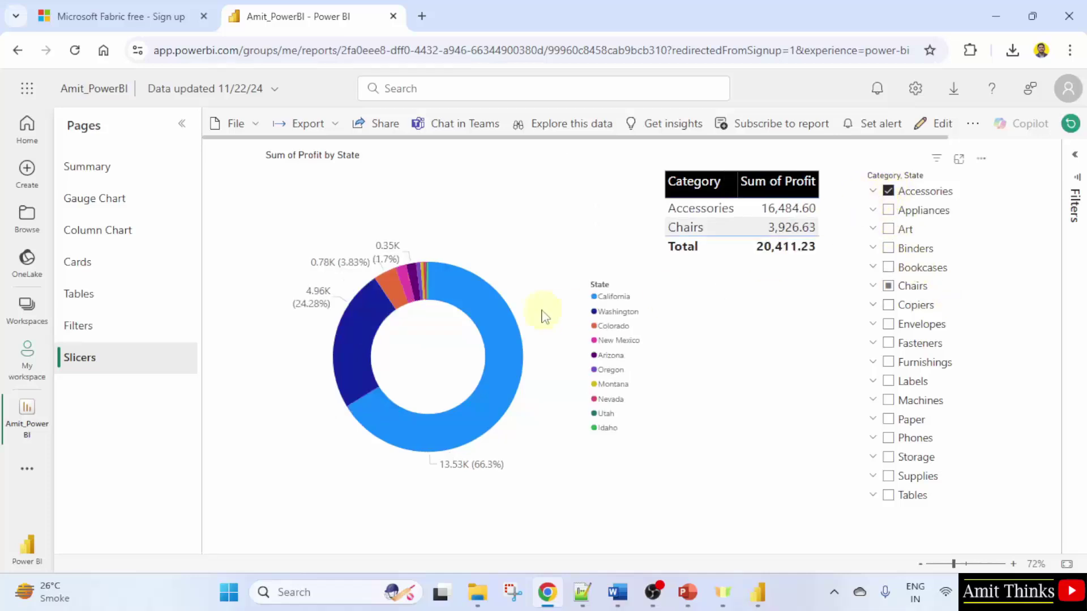
{"action": "left_click", "coordinate": [873, 193]}
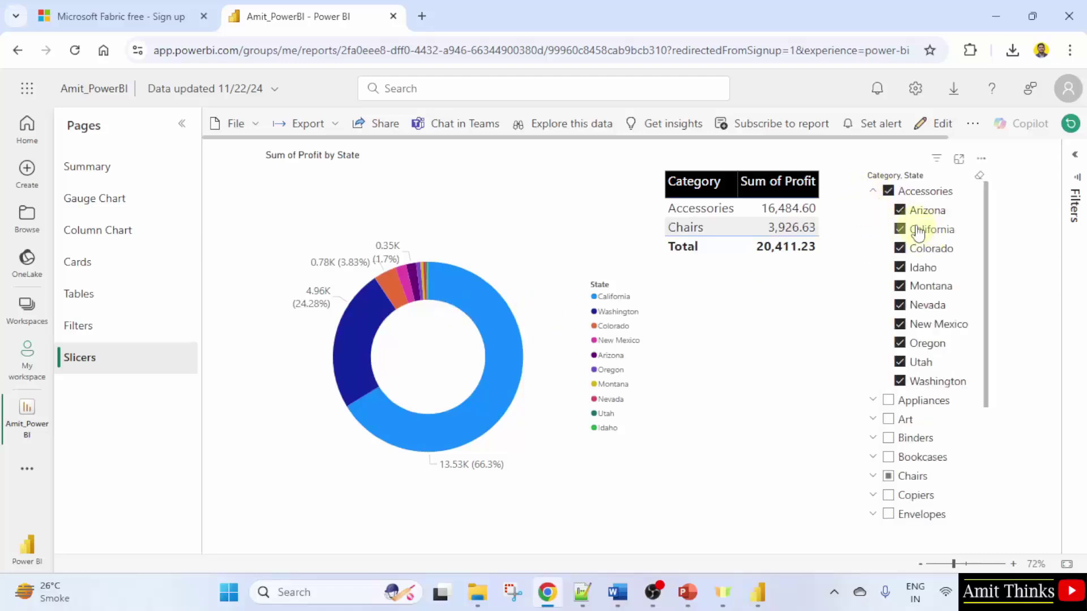
{"action": "left_click", "coordinate": [899, 210]}
{"action": "left_click", "coordinate": [900, 229]}
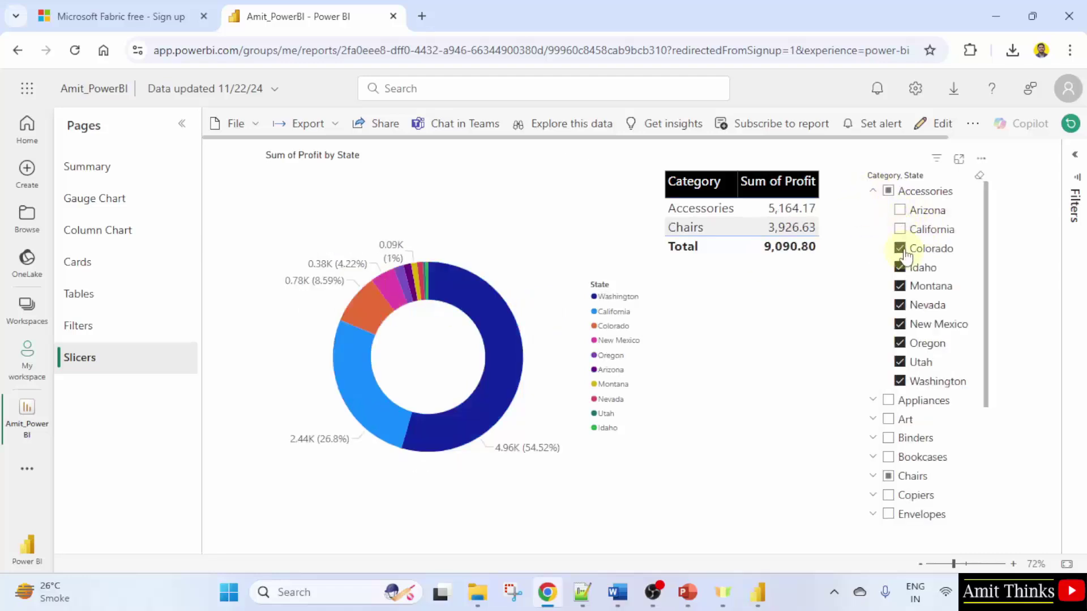
{"action": "left_click", "coordinate": [900, 249]}
{"action": "left_click", "coordinate": [900, 343]}
{"action": "left_click", "coordinate": [900, 324]}
{"action": "left_click", "coordinate": [900, 305]}
{"action": "left_click", "coordinate": [899, 210]}
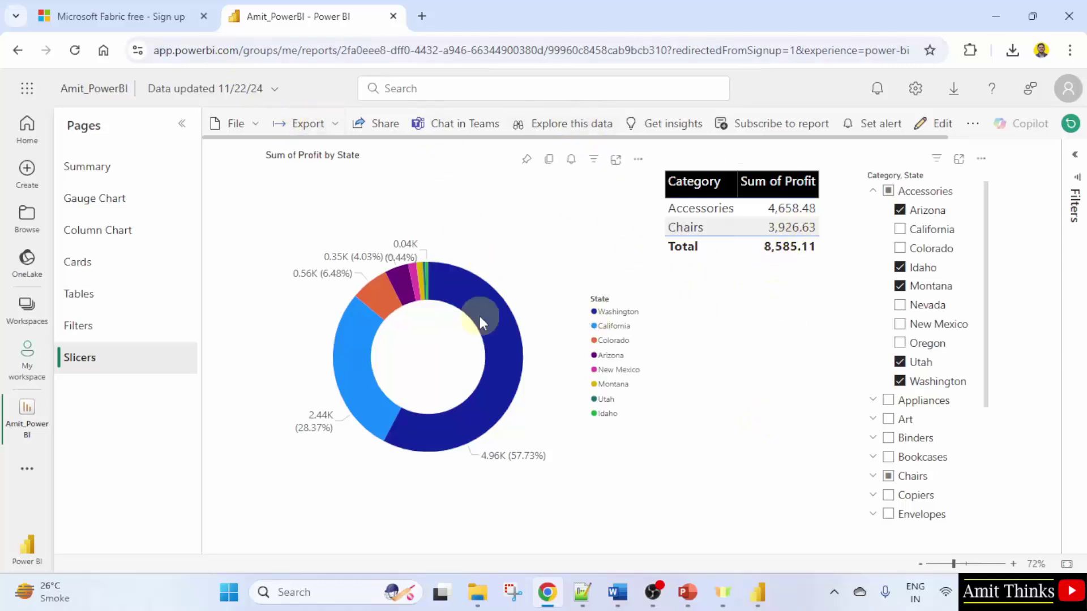
On the Tables page, sort Profit by Category by Sum of Profit, then Sum of Quantity ascending
{"action": "left_click", "coordinate": [75, 328]}
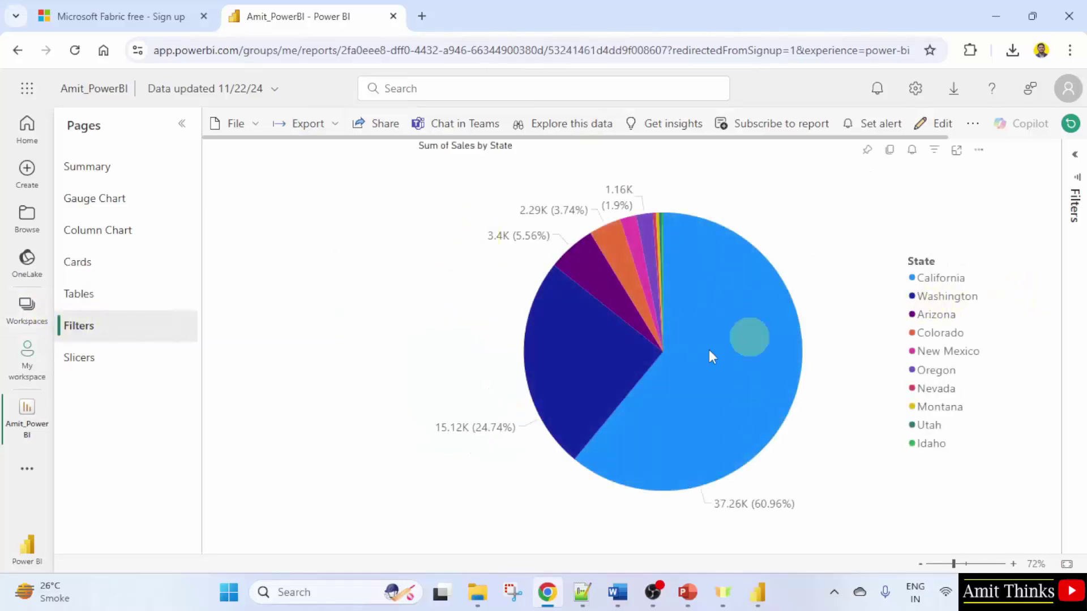
{"action": "left_click", "coordinate": [118, 362]}
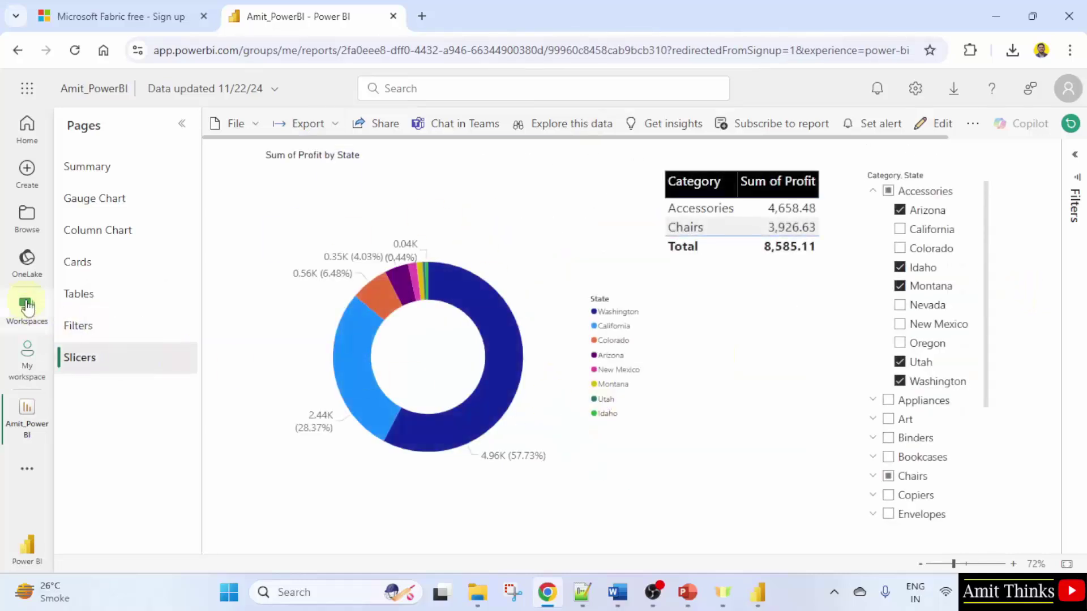
{"action": "left_click", "coordinate": [75, 294]}
{"action": "left_click", "coordinate": [807, 198]}
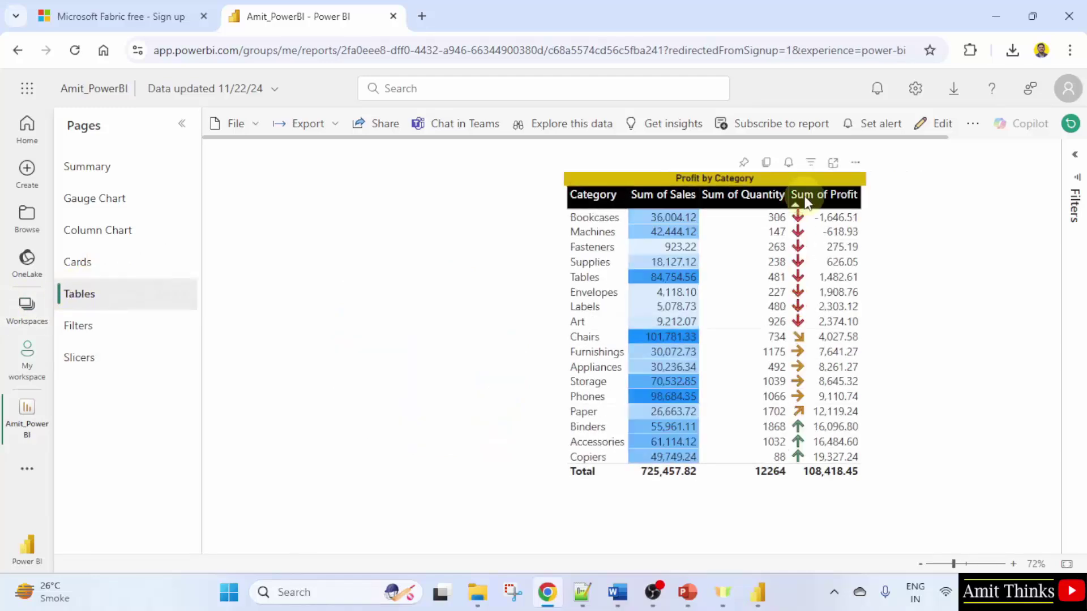
{"action": "left_click", "coordinate": [726, 204]}
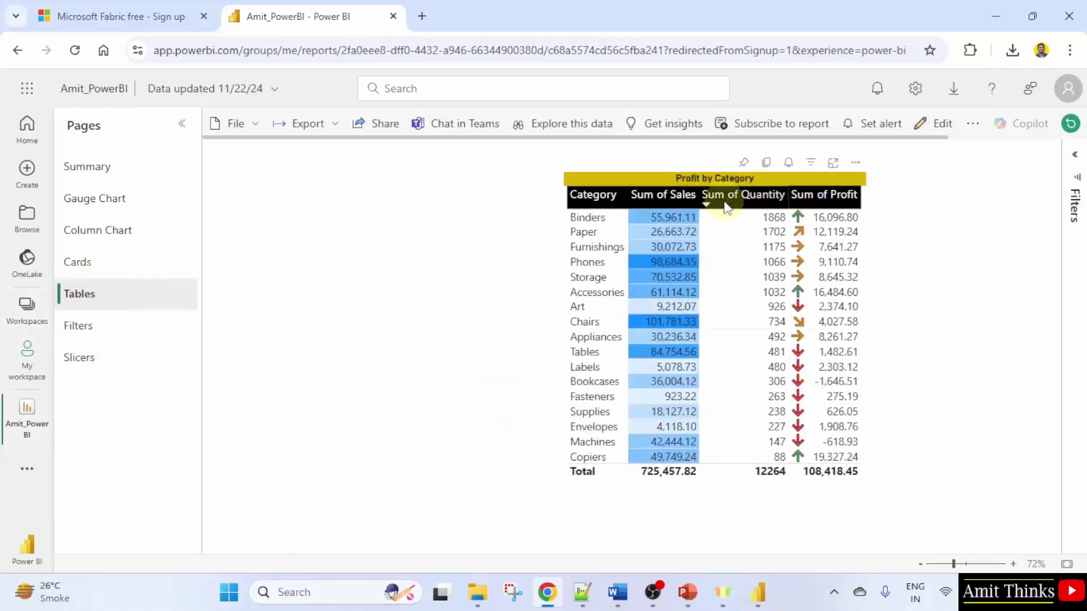
{"action": "left_click", "coordinate": [726, 204]}
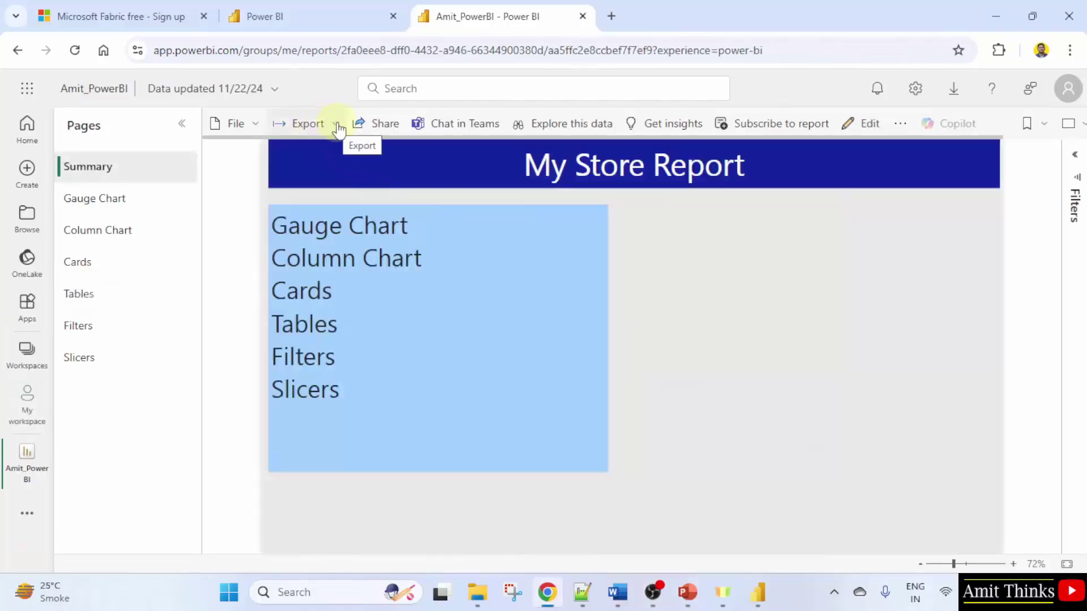
Export all report pages to PDF with current values and open the downloaded Amit_PowerBI.pdf
{"action": "left_click", "coordinate": [337, 125]}
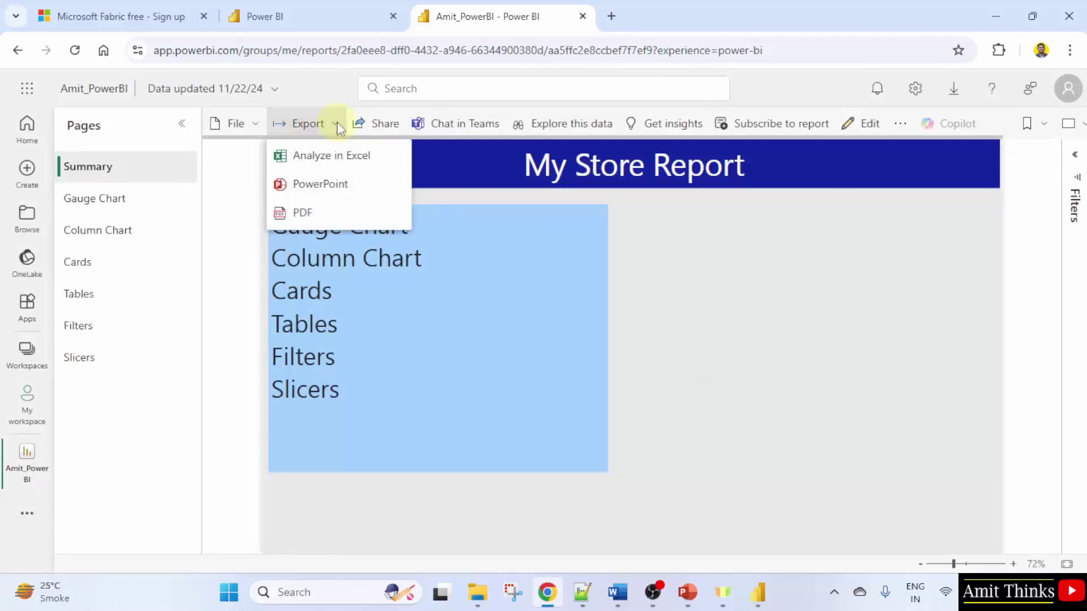
{"action": "left_click", "coordinate": [379, 222]}
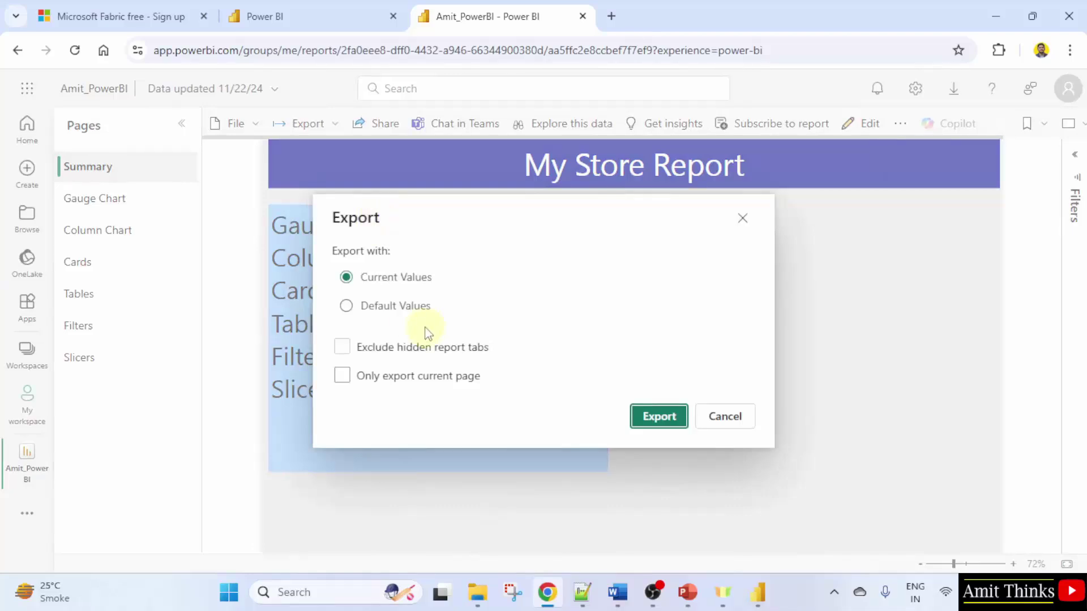
{"action": "left_click", "coordinate": [659, 417]}
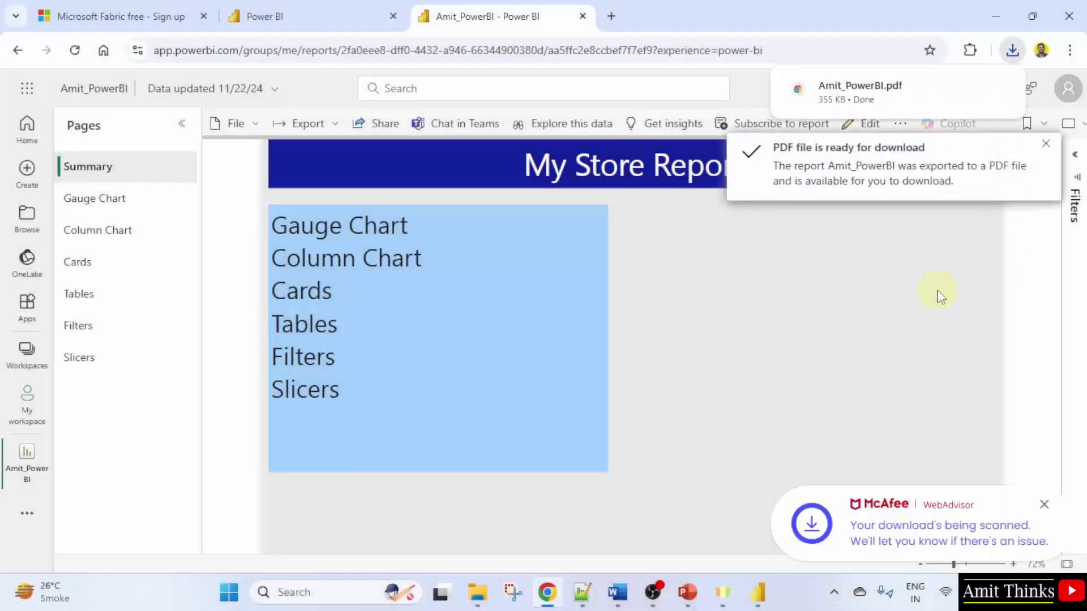
{"action": "left_click", "coordinate": [1011, 51]}
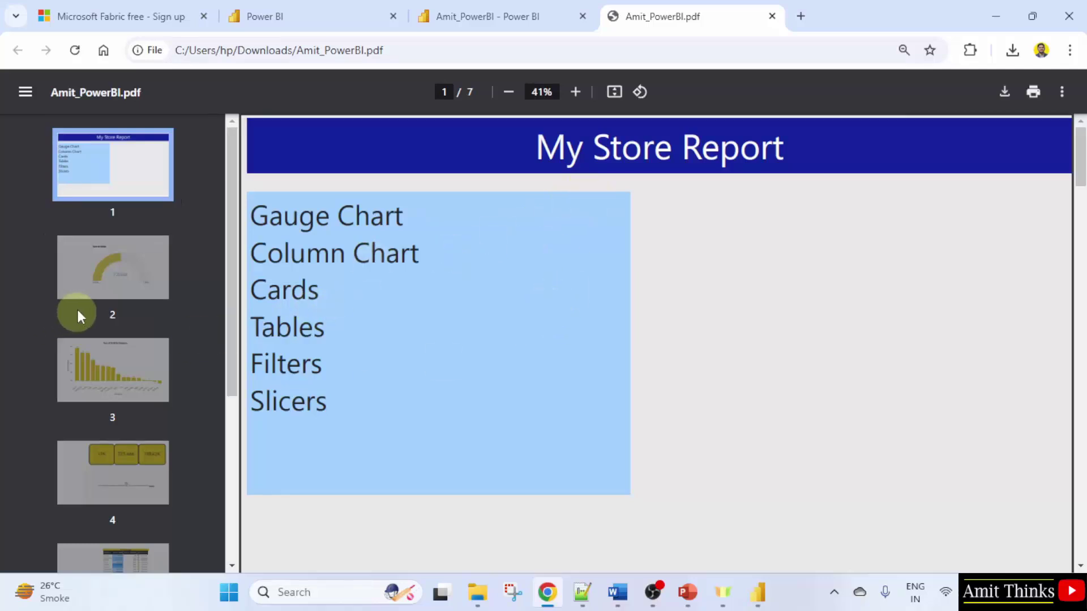
View PDF pages 2 (gauge), 3 (profit bar chart) and 7 (donut chart)
{"action": "left_click", "coordinate": [144, 288]}
{"action": "left_click", "coordinate": [148, 395]}
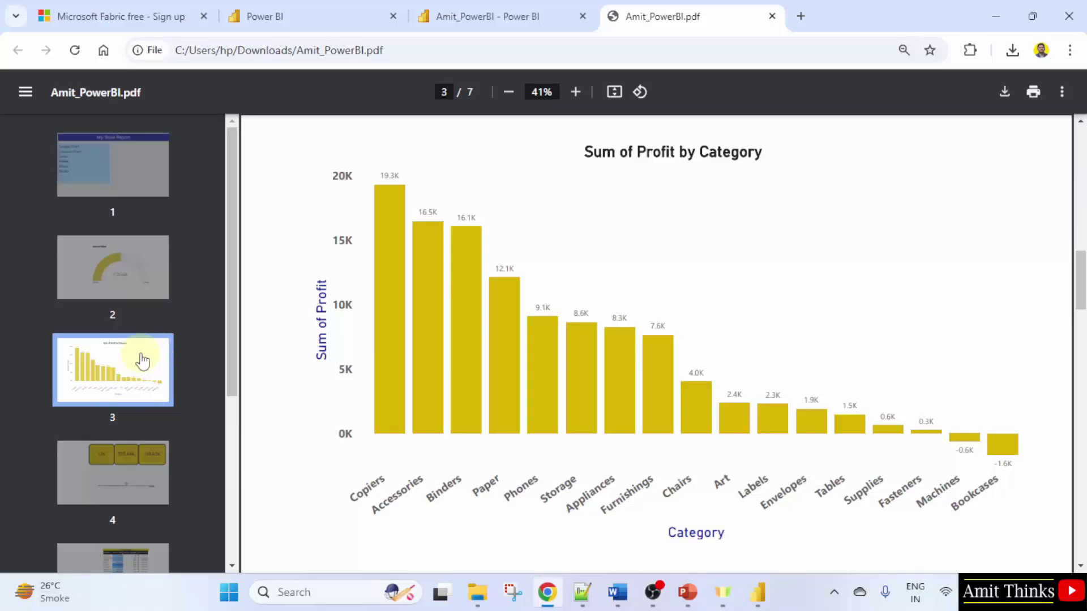
{"action": "scroll", "coordinate": [157, 459], "scroll_direction": "down", "scroll_amount": 5}
{"action": "scroll", "coordinate": [158, 461], "scroll_direction": "up", "scroll_amount": 5}
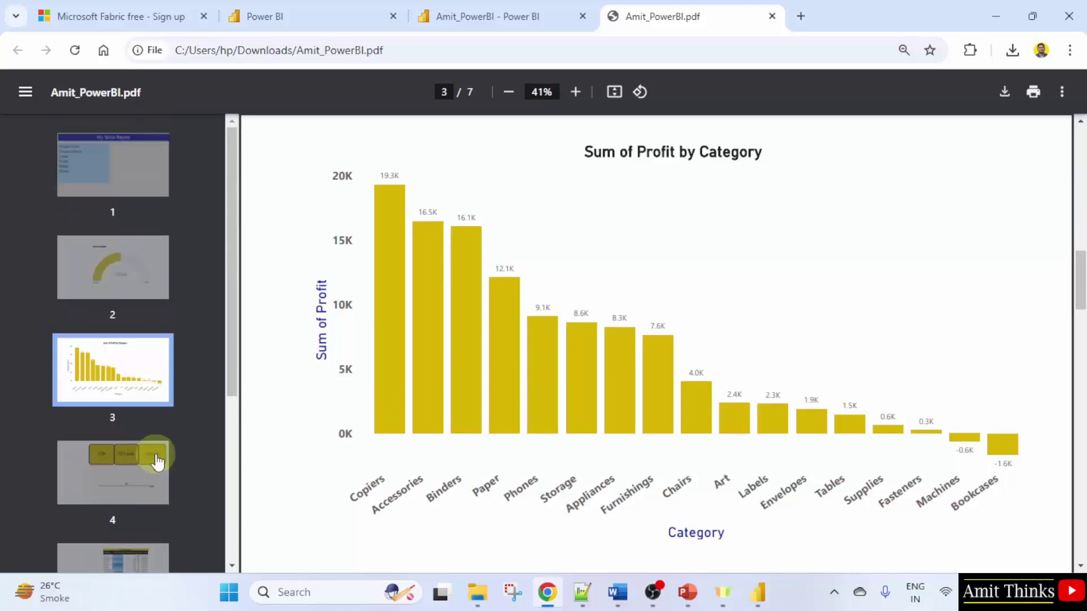
{"action": "scroll", "coordinate": [157, 461], "scroll_direction": "down", "scroll_amount": 5}
{"action": "left_click", "coordinate": [146, 493]}
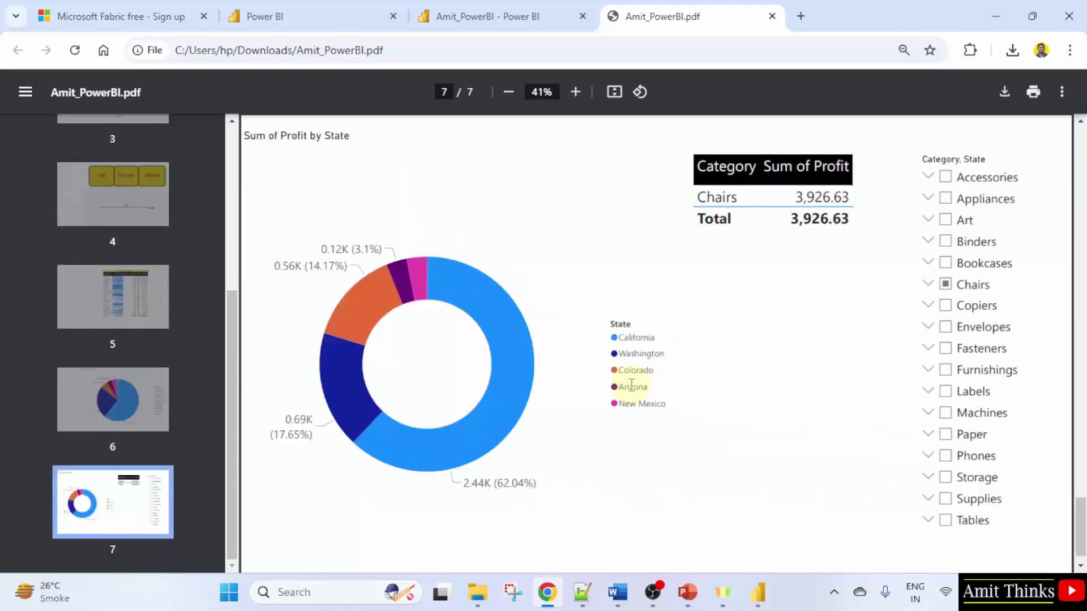
{"action": "scroll", "coordinate": [647, 454], "scroll_direction": "up", "scroll_amount": 2}
Close the exported PDF tab and return to the online Power BI report
{"action": "scroll", "coordinate": [145, 182], "scroll_direction": "up", "scroll_amount": 3}
{"action": "left_click", "coordinate": [507, 14]}
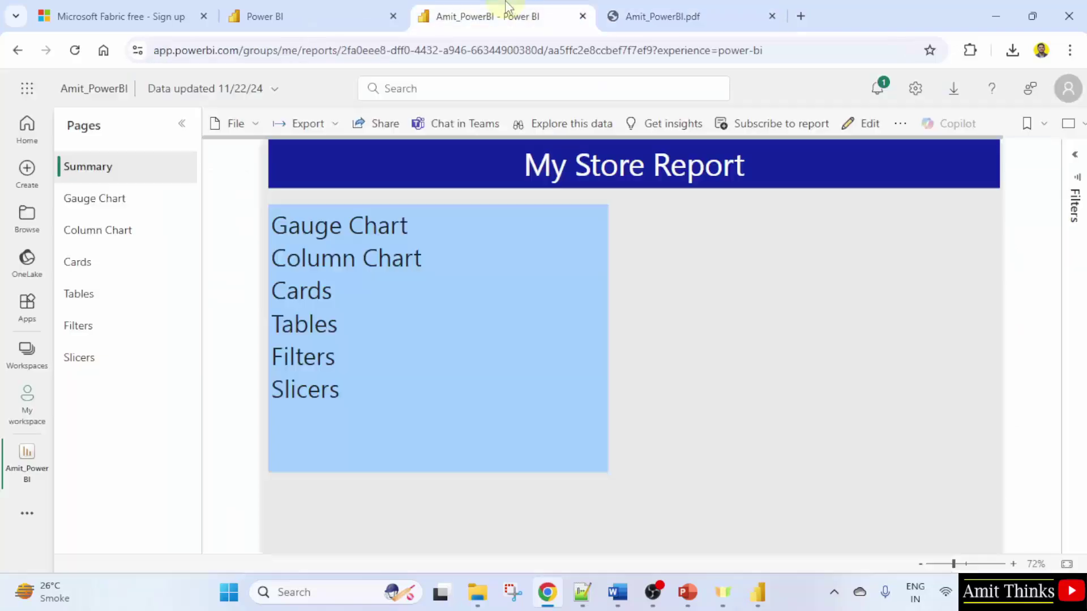
{"action": "left_click", "coordinate": [771, 16]}
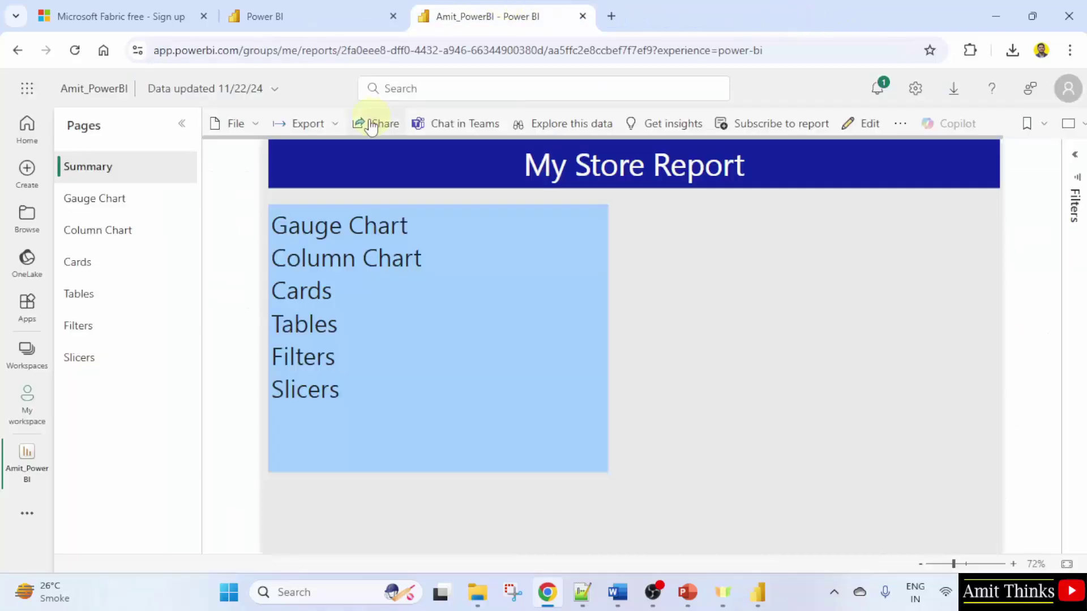
Open and dismiss the Export menu, then check the PDF-ready notification in Notifications
{"action": "left_click", "coordinate": [334, 129]}
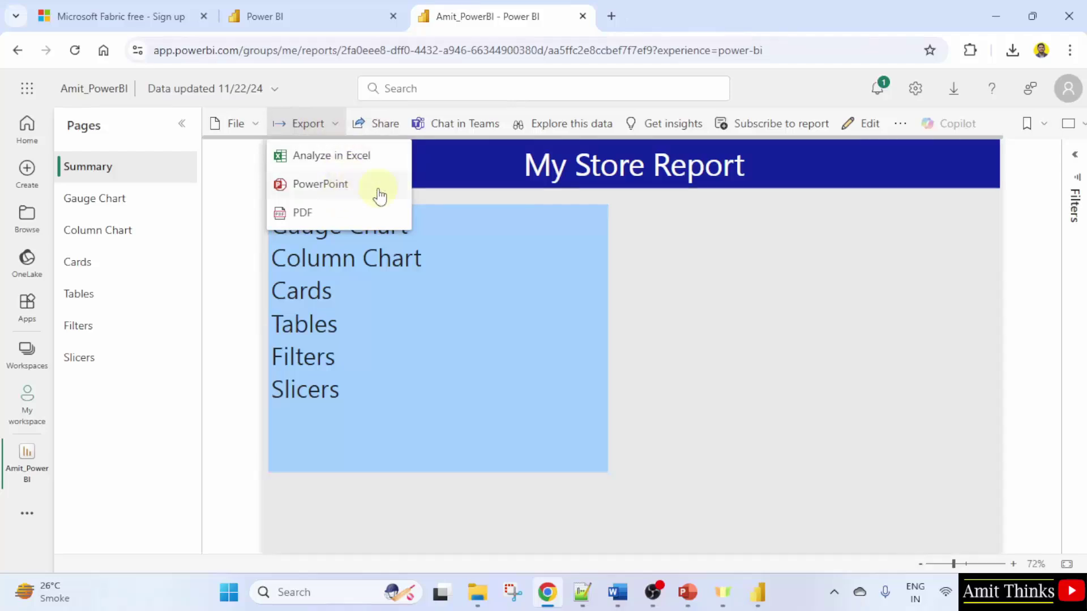
{"action": "left_click", "coordinate": [661, 206]}
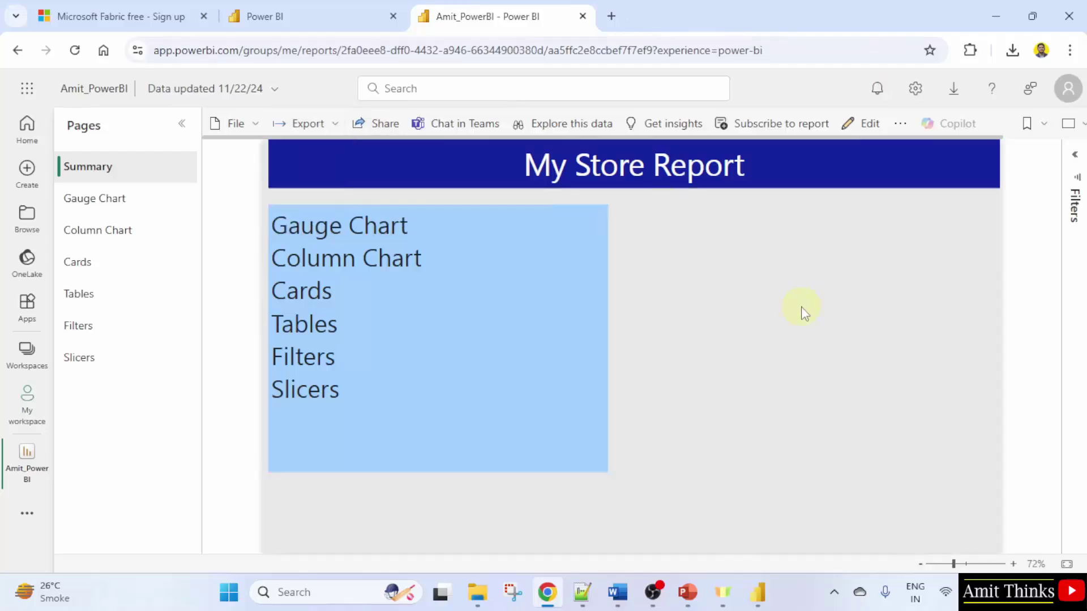
{"action": "left_click", "coordinate": [878, 91]}
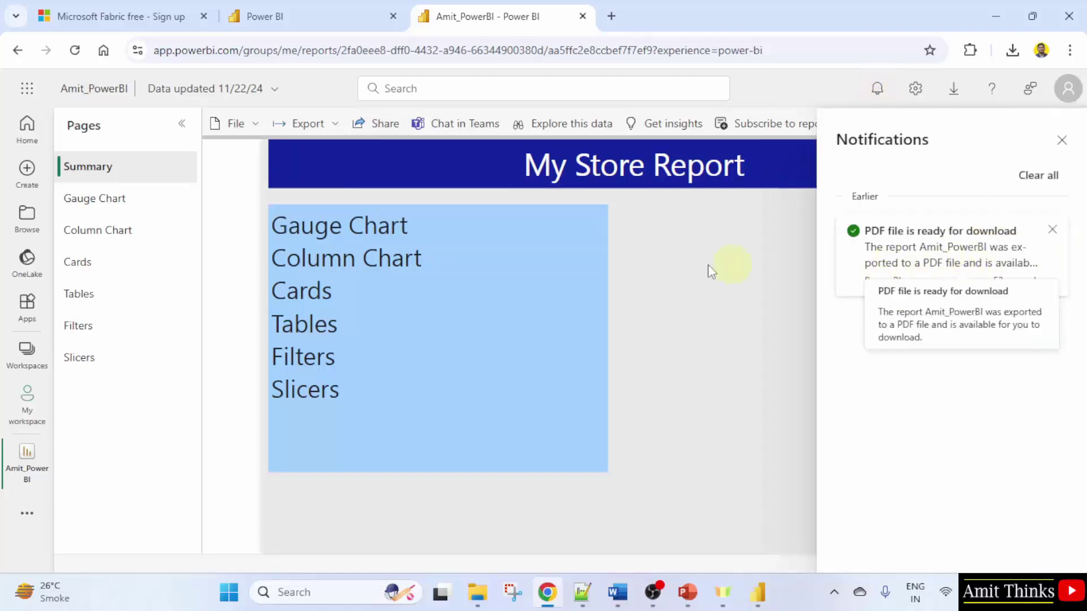
{"action": "key", "text": "Escape"}
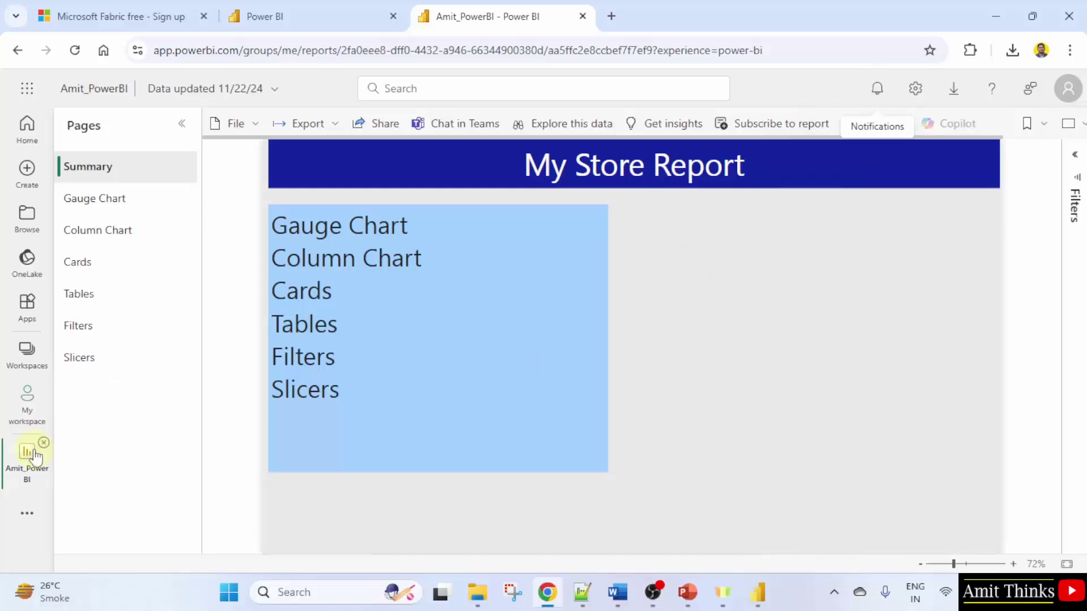
Go to My workspace to see the Amit_PowerBI report and semantic model, closing the Workspaces flyout
{"action": "left_click", "coordinate": [25, 420]}
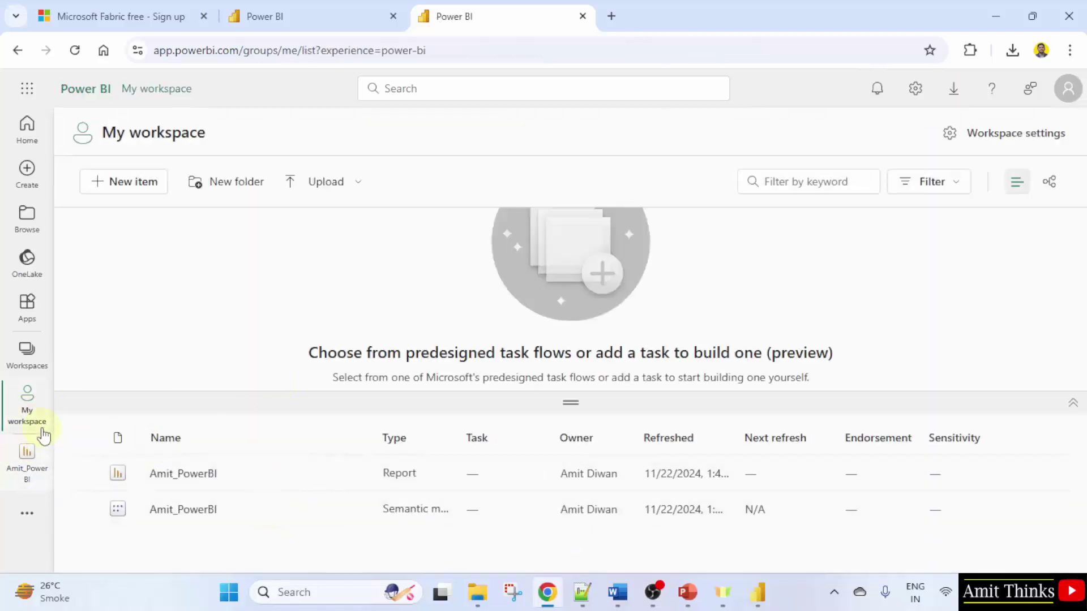
{"action": "left_click", "coordinate": [27, 352]}
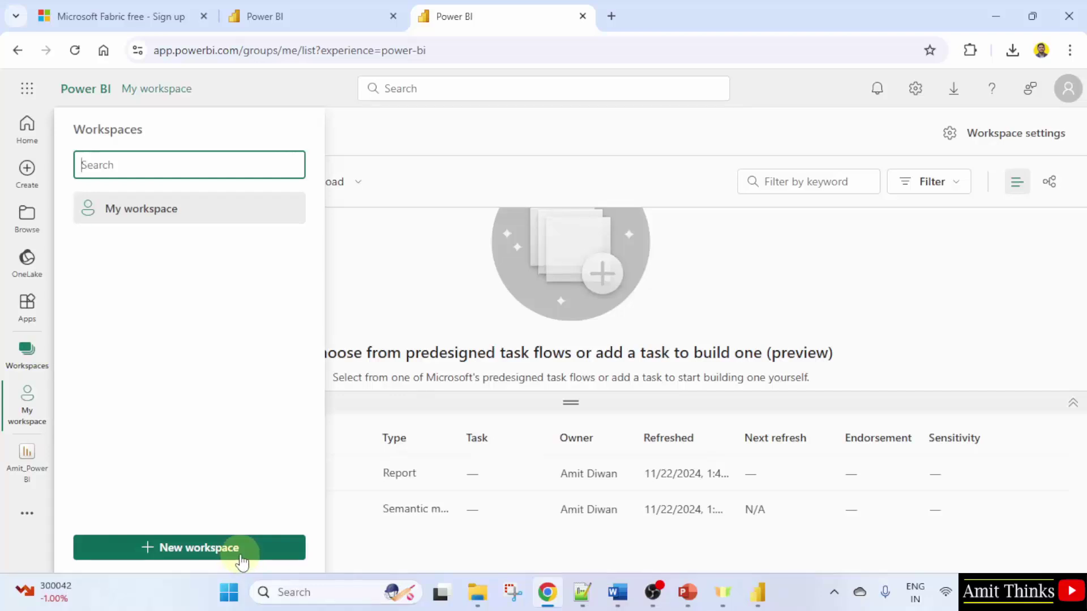
{"action": "left_click", "coordinate": [242, 560]}
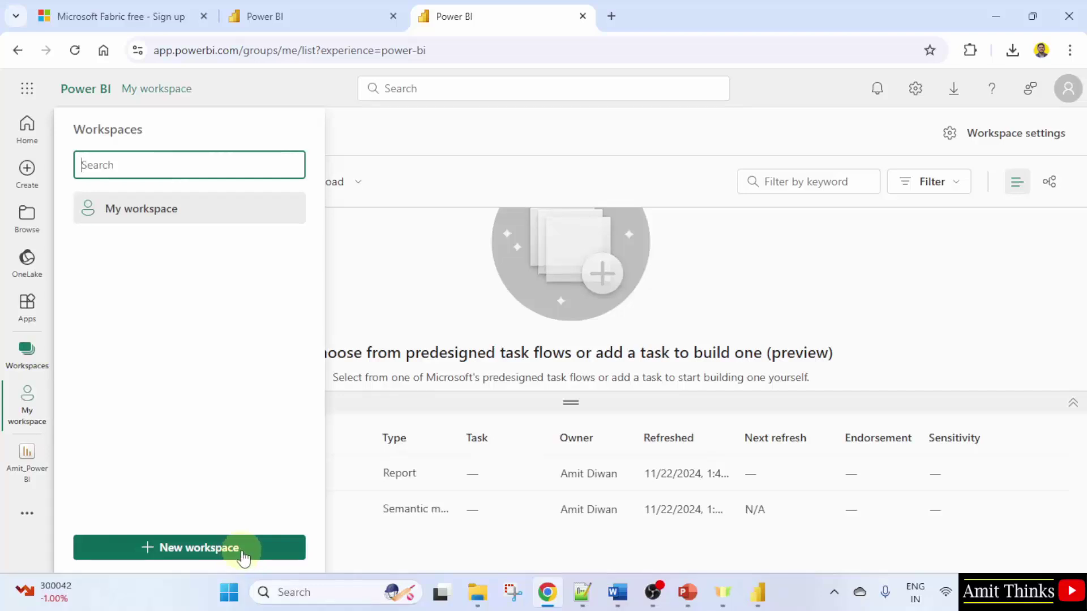
{"action": "left_click", "coordinate": [640, 137]}
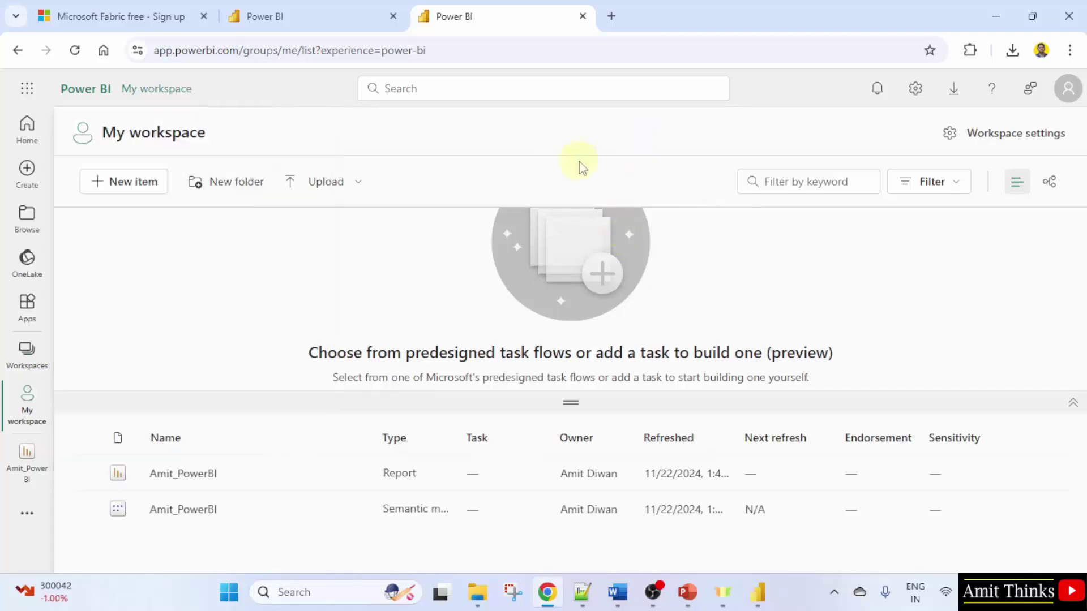
Dismiss the publish success message and review the Summary, Gauge Chart and Slicers pages
{"action": "mouse_move", "coordinate": [753, 592]}
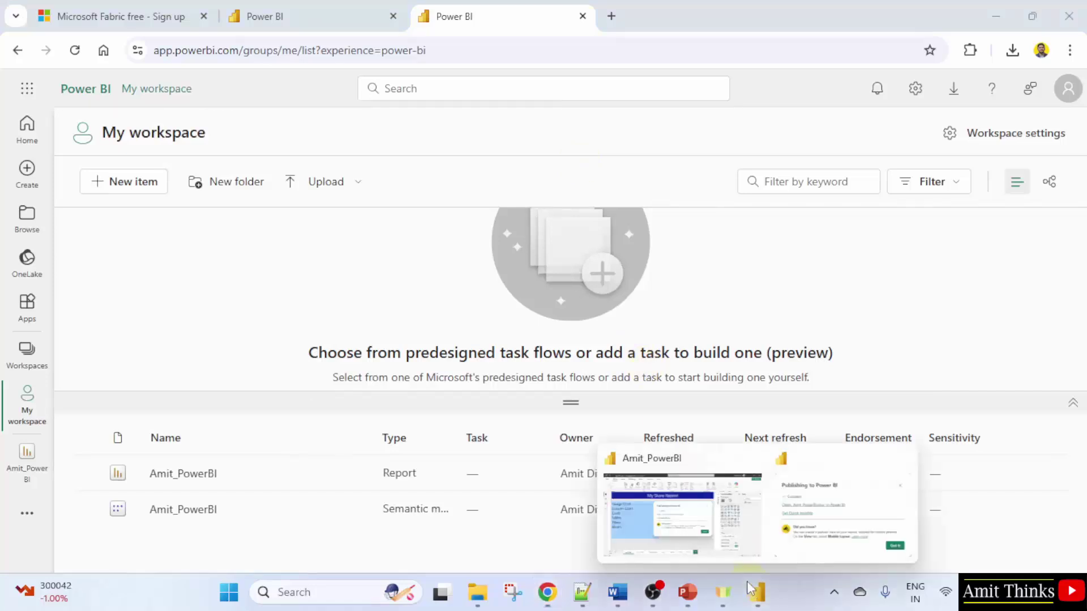
{"action": "left_click", "coordinate": [674, 486]}
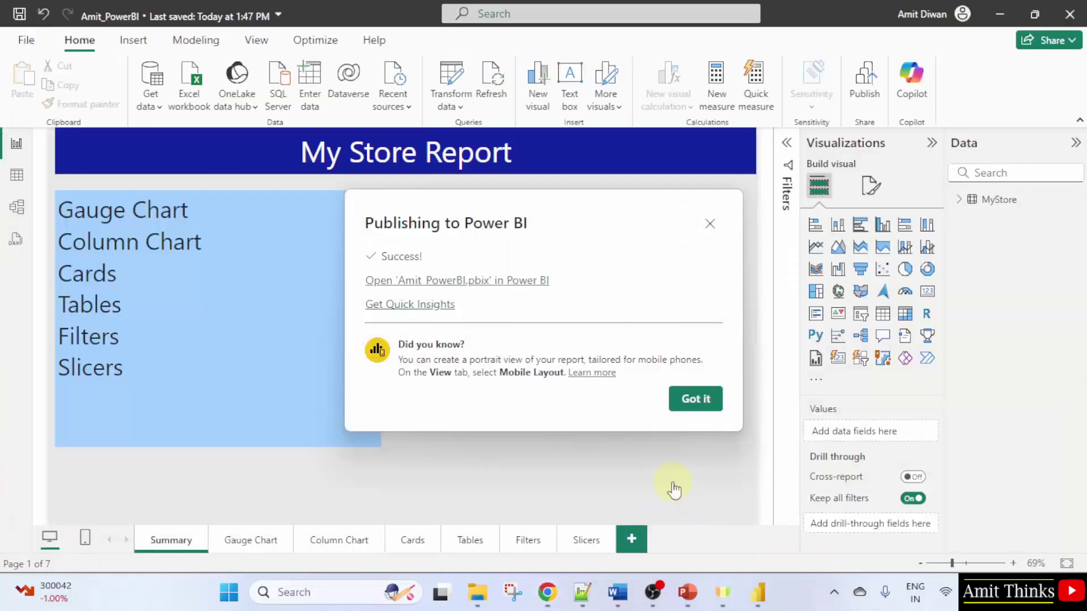
{"action": "left_click", "coordinate": [696, 399]}
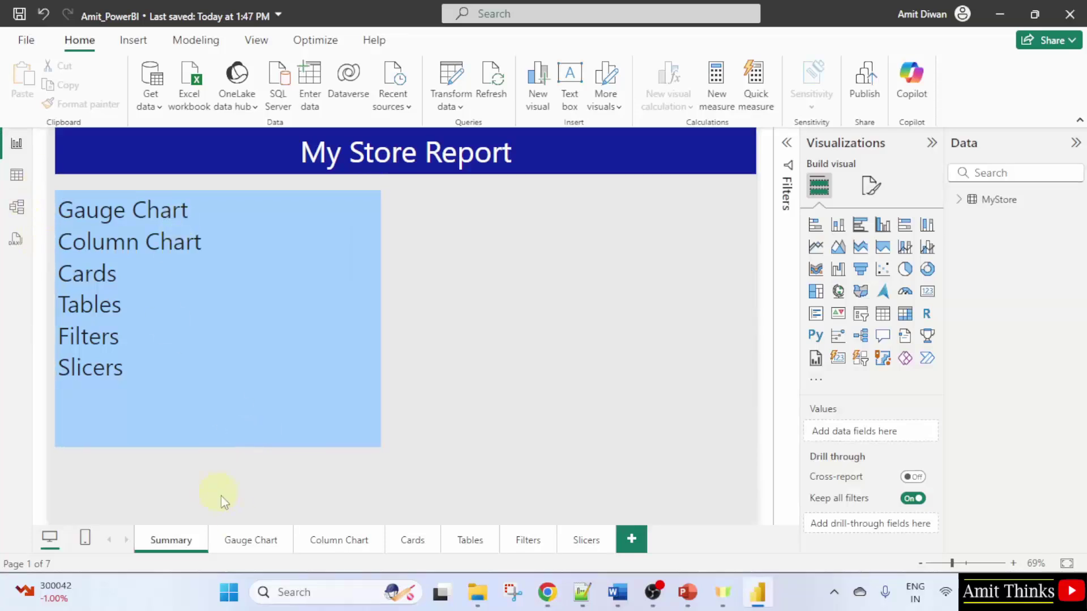
{"action": "left_click", "coordinate": [170, 542]}
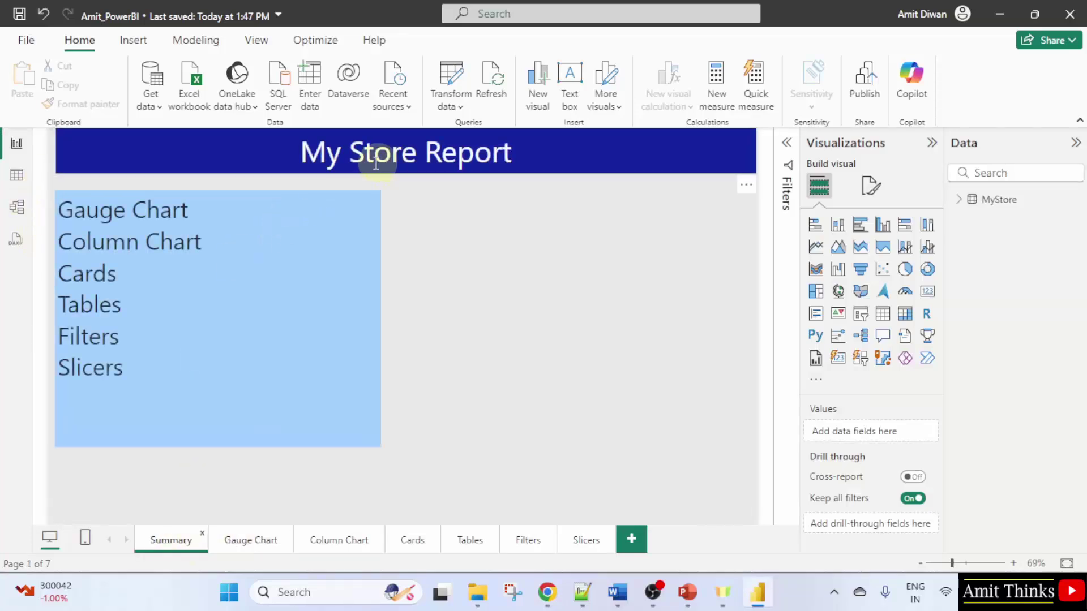
{"action": "left_click", "coordinate": [252, 542]}
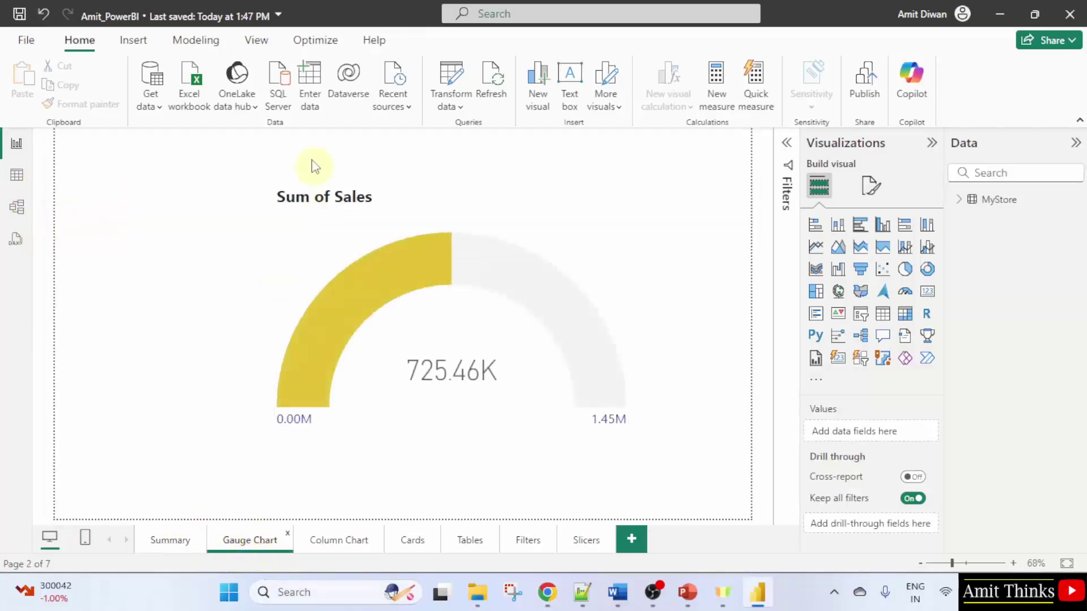
{"action": "left_click", "coordinate": [582, 541]}
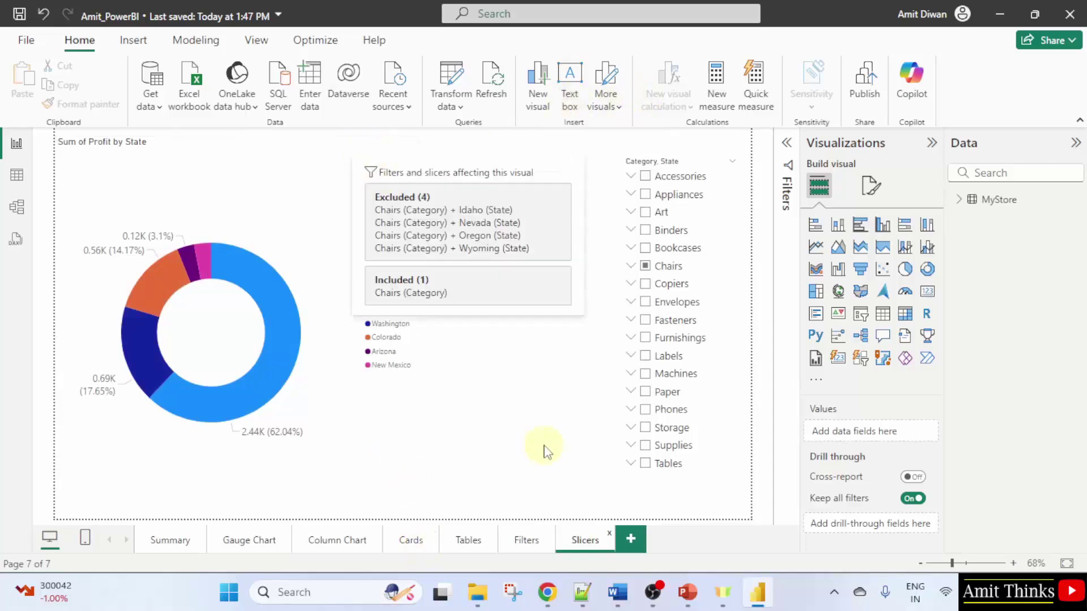
Launch the Power BI service in the browser from the signed-in account menu
{"action": "left_click", "coordinate": [901, 13]}
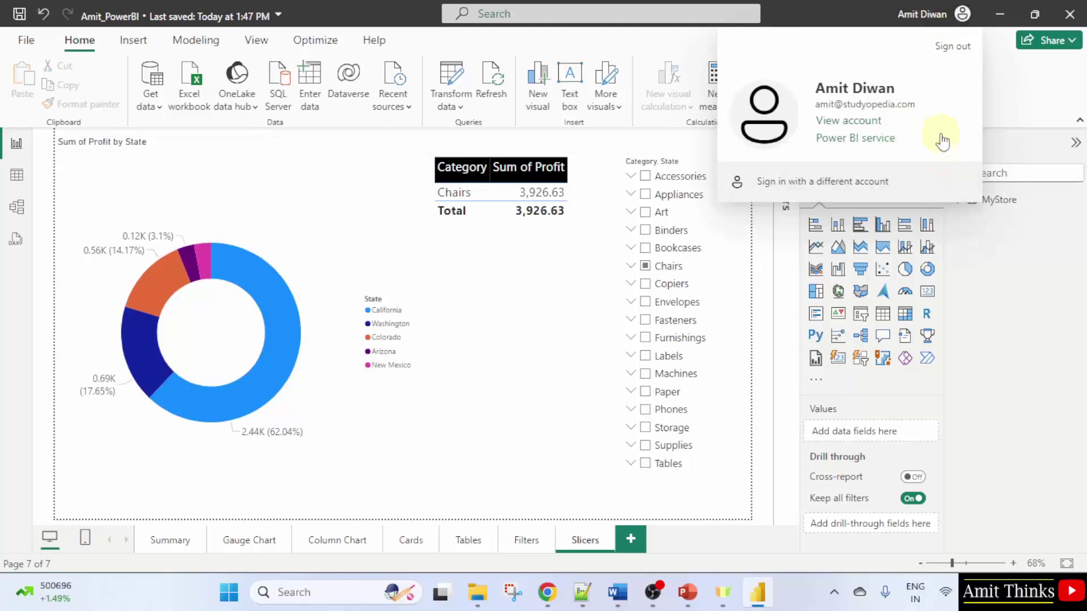
{"action": "left_click", "coordinate": [876, 141]}
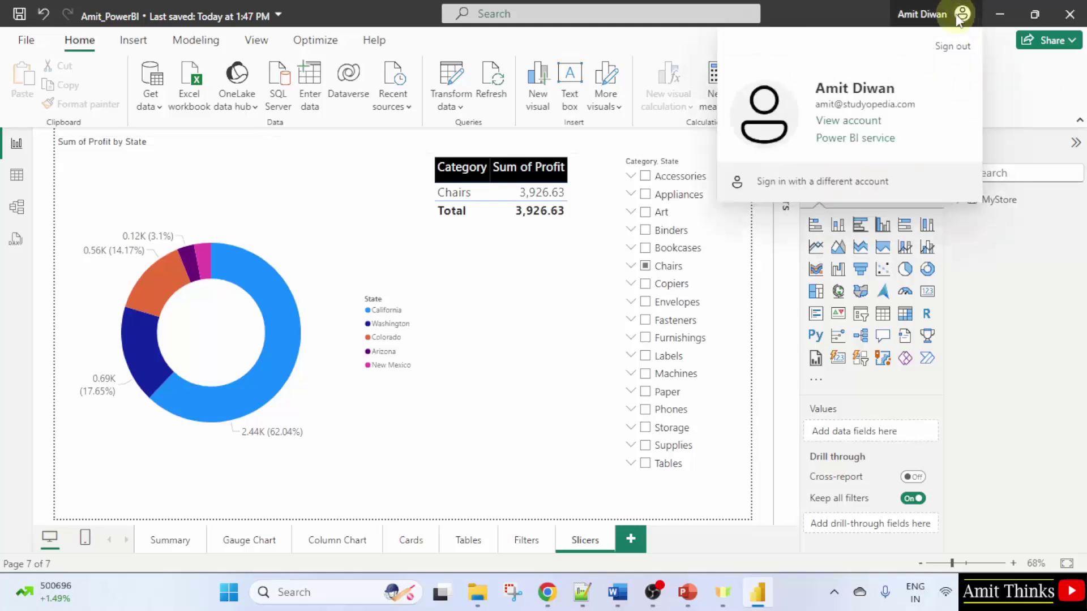
{"action": "left_click", "coordinate": [890, 141]}
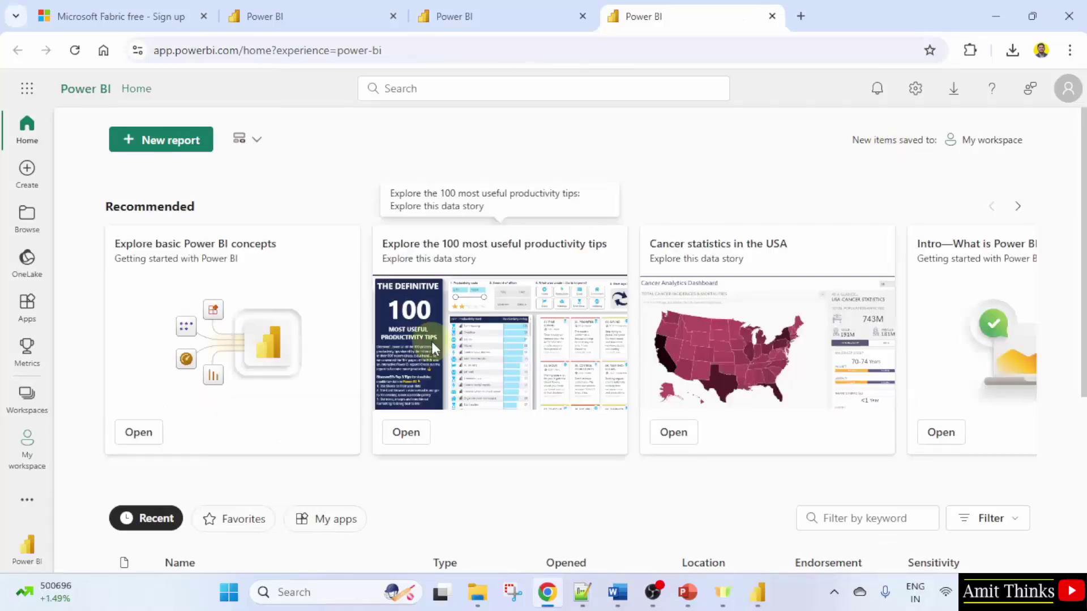
Scroll the Power BI Home page down to the Recent list with My workspace and the report
{"action": "scroll", "coordinate": [431, 341], "scroll_direction": "down", "scroll_amount": 4}
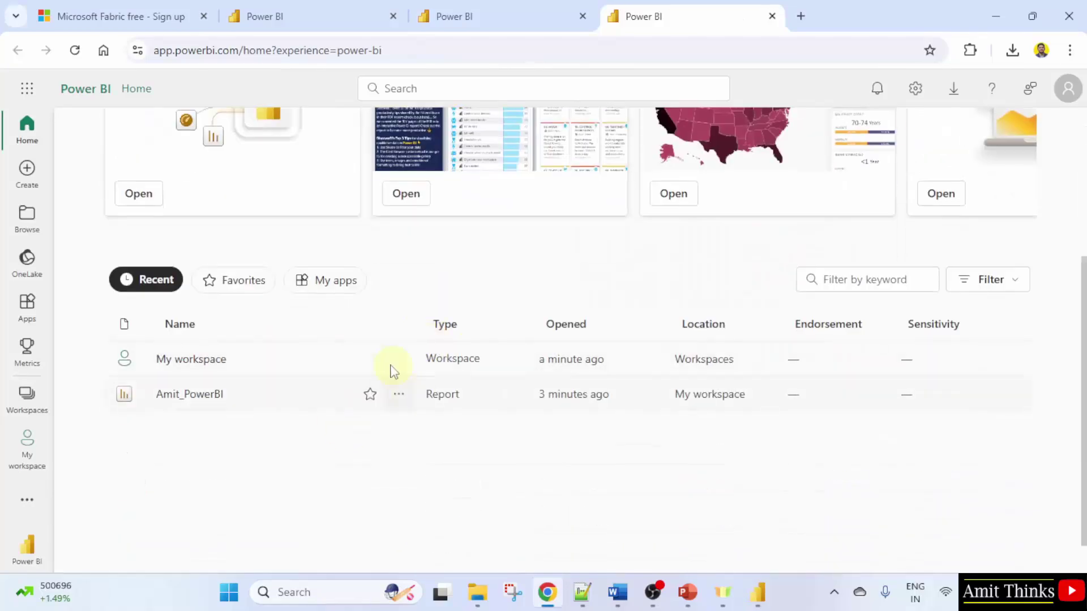